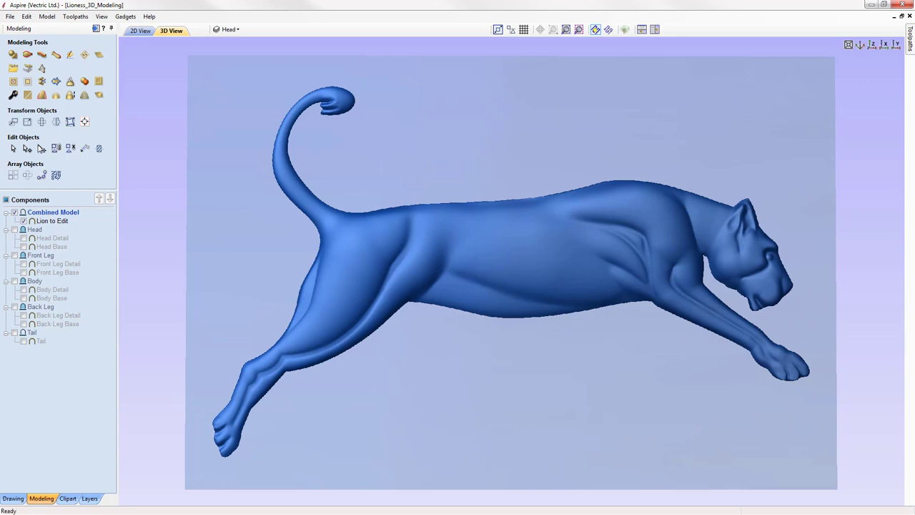
- Close the current lioness model and open the existing file Lioness-Vectors.crv3d from the Lioness_FILES folder
left_click(11, 17)
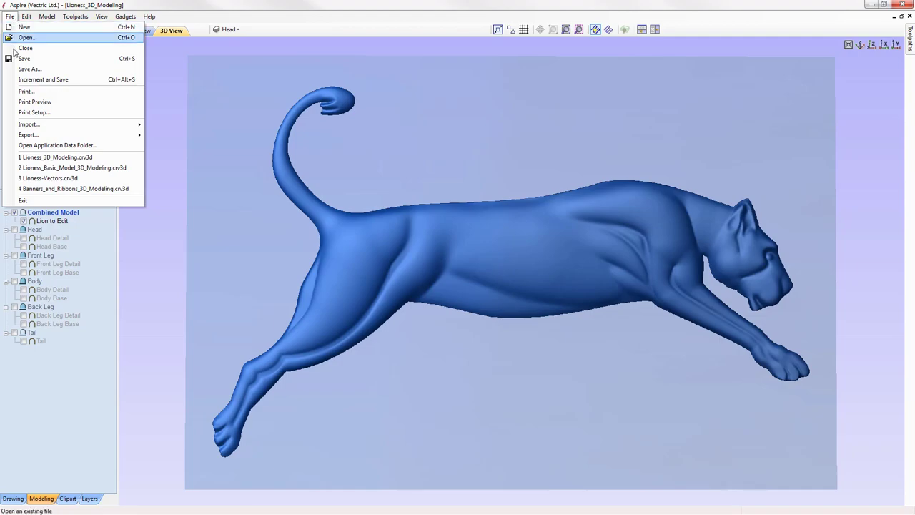
left_click(54, 50)
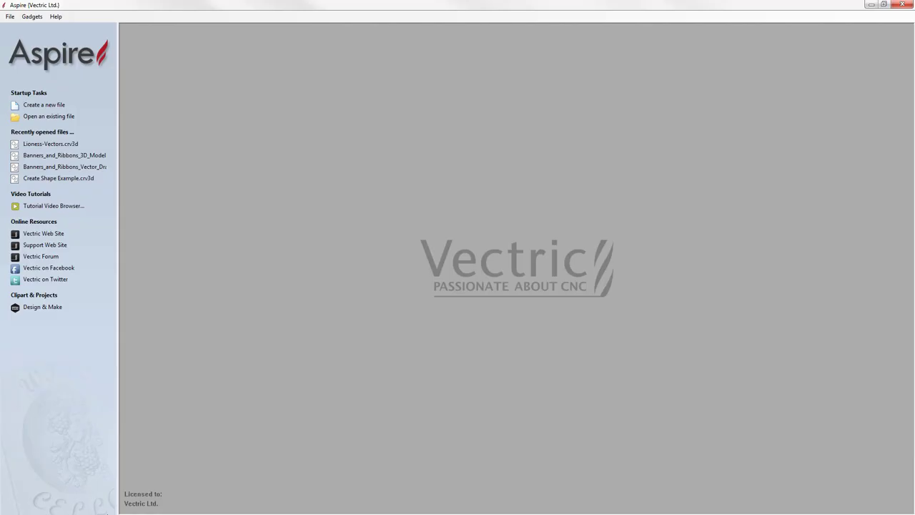
left_click(64, 117)
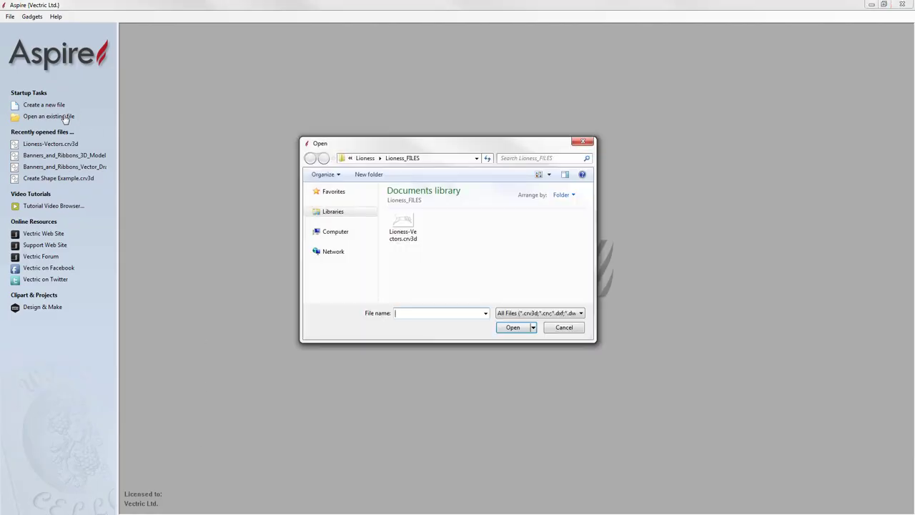
left_click(415, 231)
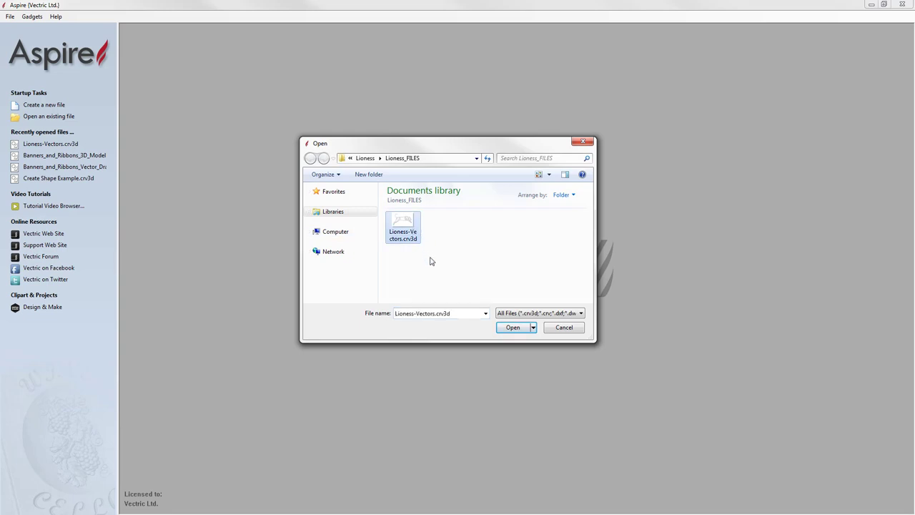
left_click(512, 329)
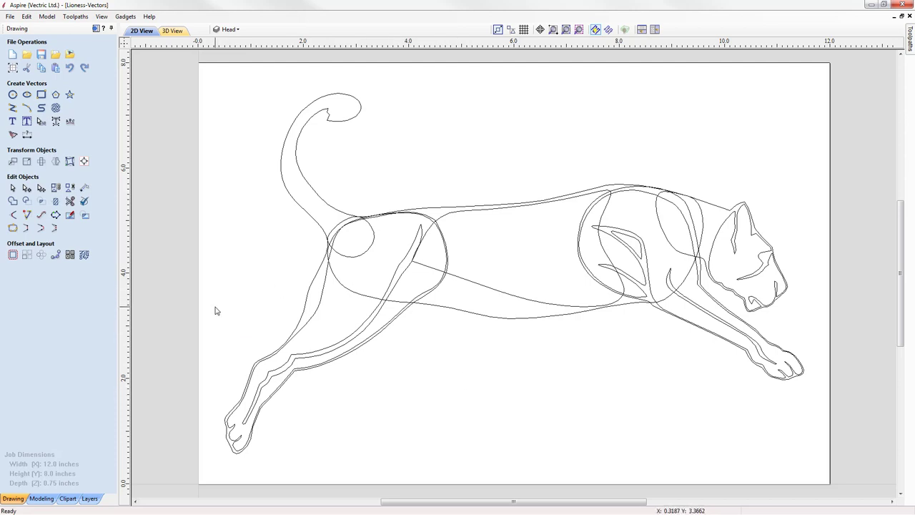
- Hide the Head, Front Leg, Body and Back Leg layers and make the Tail layer active
left_click(230, 30)
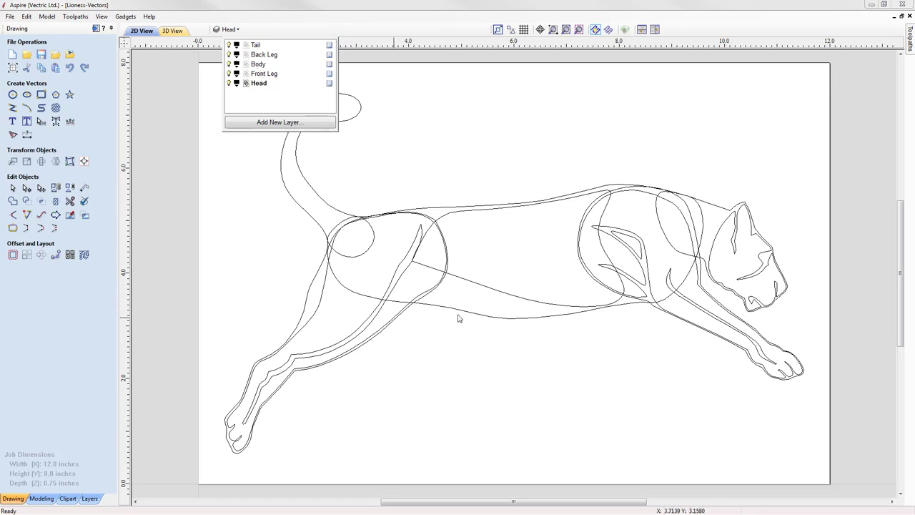
left_click(229, 83)
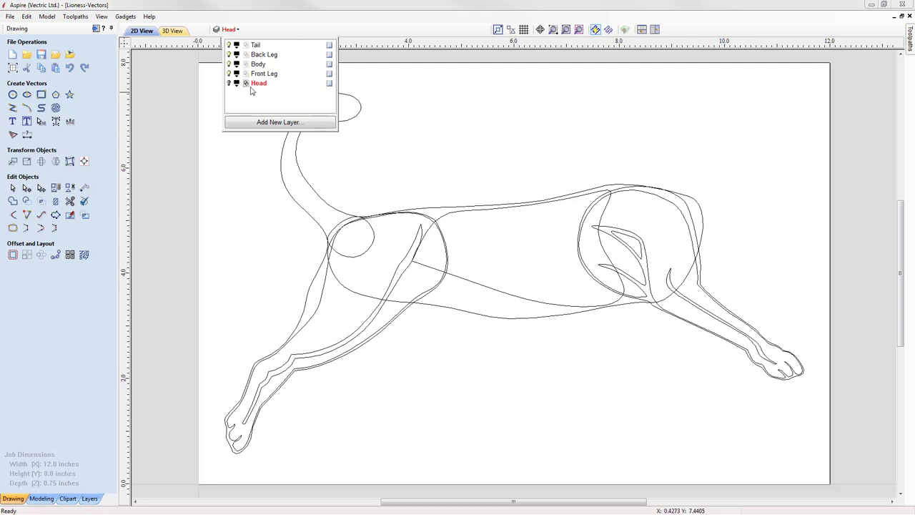
left_click(229, 74)
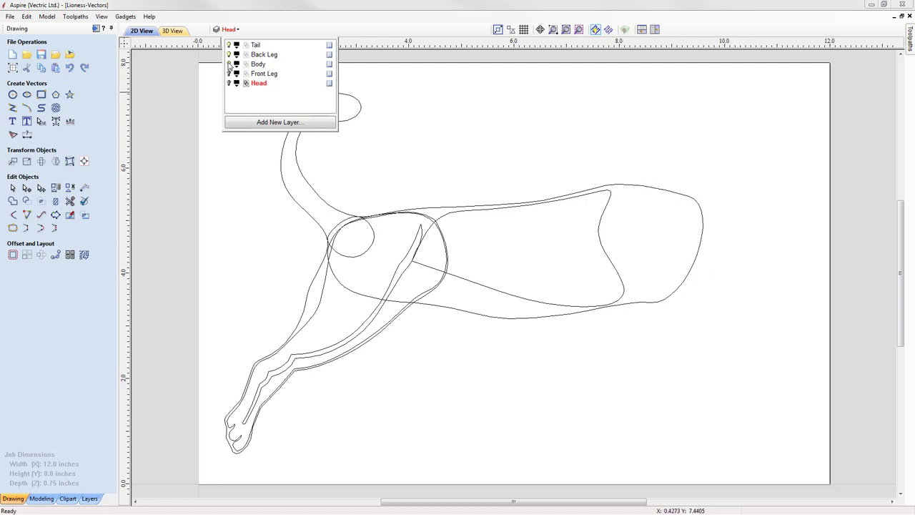
left_click(229, 64)
left_click(228, 55)
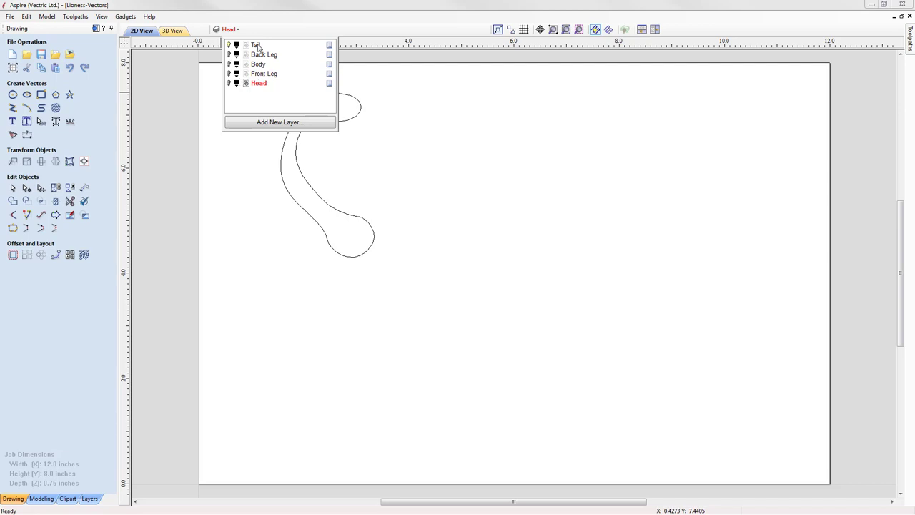
left_click(256, 46)
left_click(306, 156)
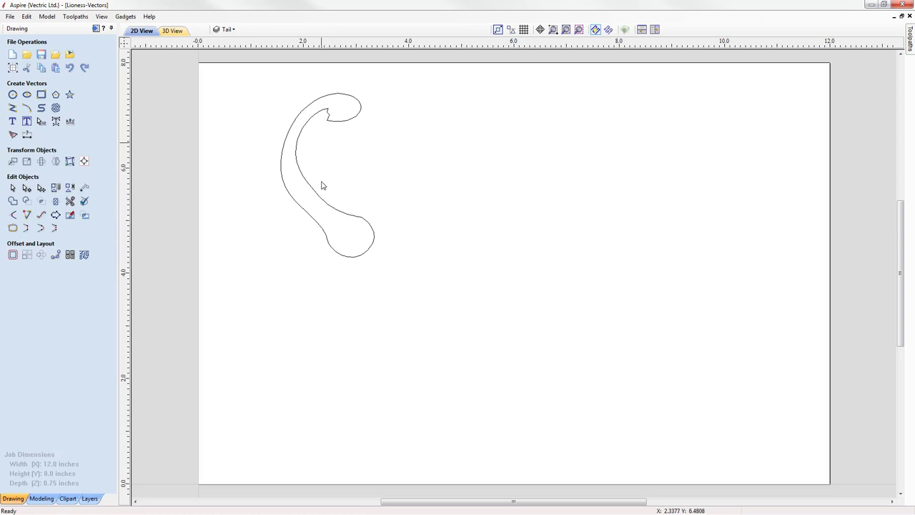
- Rename the component level Level 1 as Tail
left_click(42, 498)
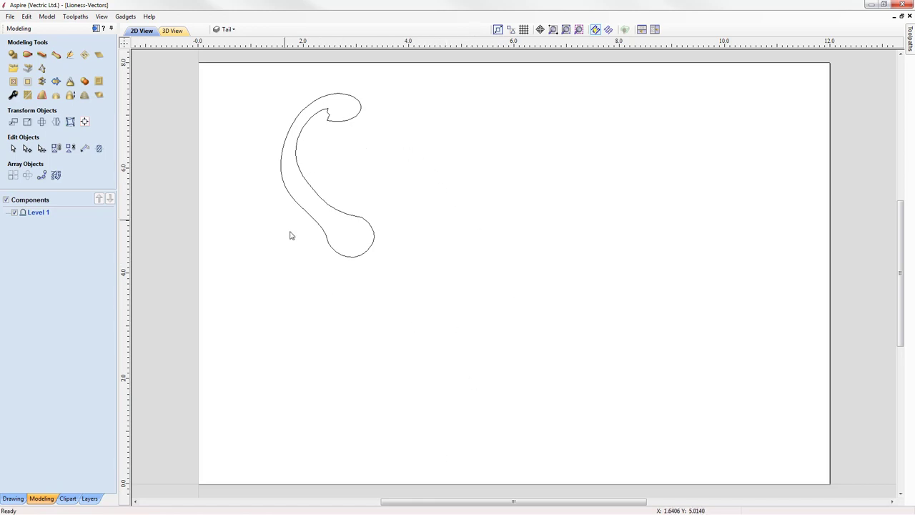
right_click(41, 215)
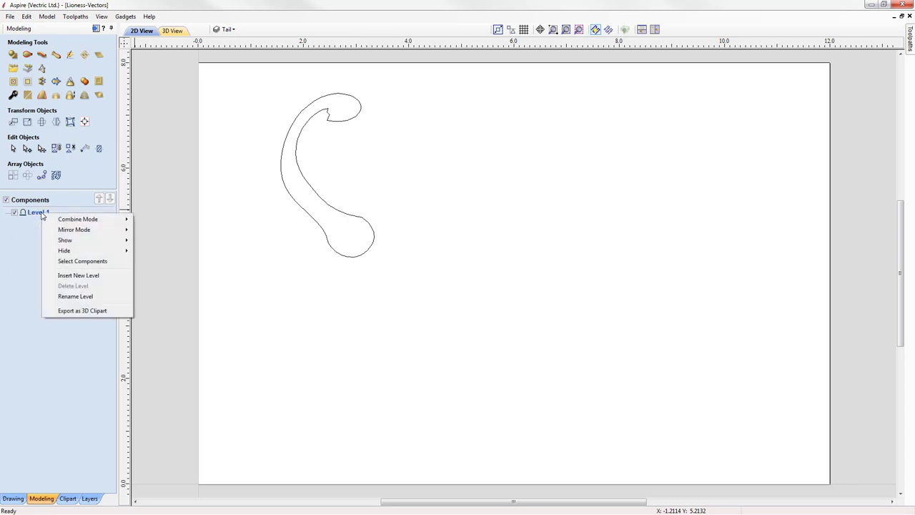
left_click(78, 297)
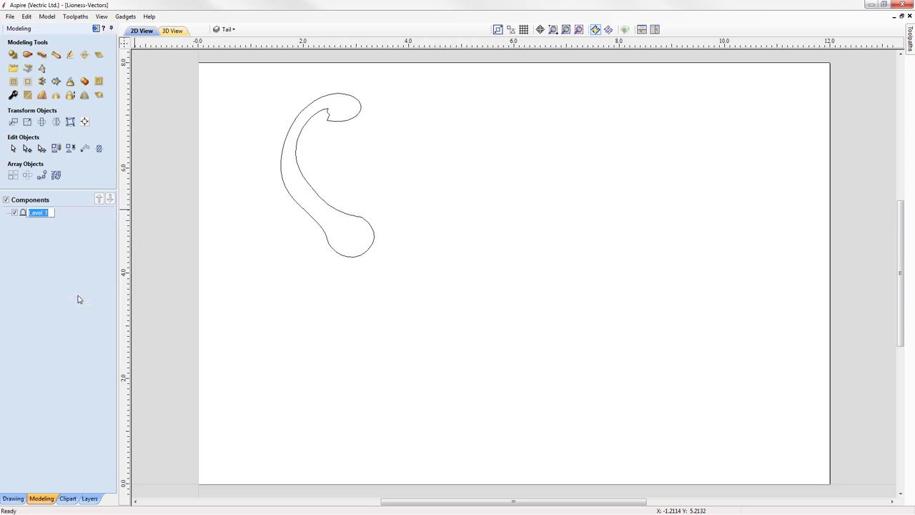
type("Tail")
key("Return")
- Show the 2D and 3D views side by side and create a round-profile shape from the tail outline with no height limit
left_click(654, 29)
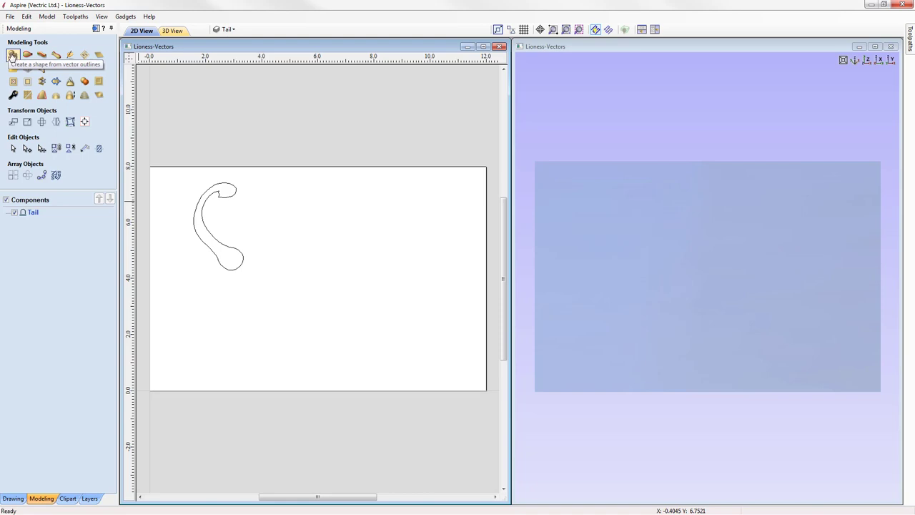
left_click(12, 55)
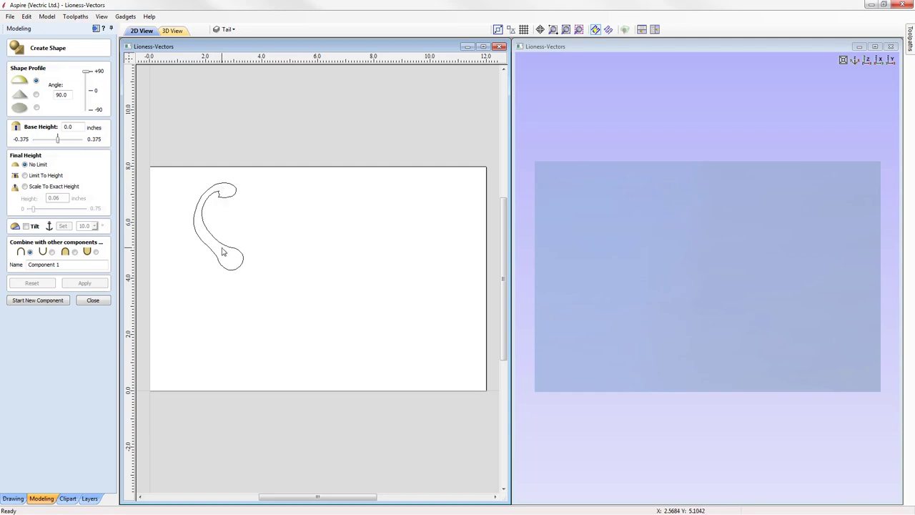
left_click(222, 221)
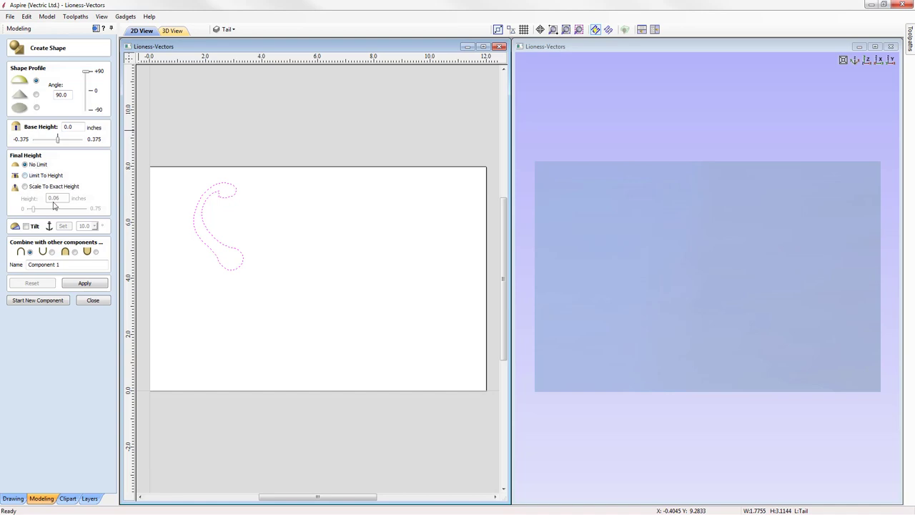
left_click(99, 284)
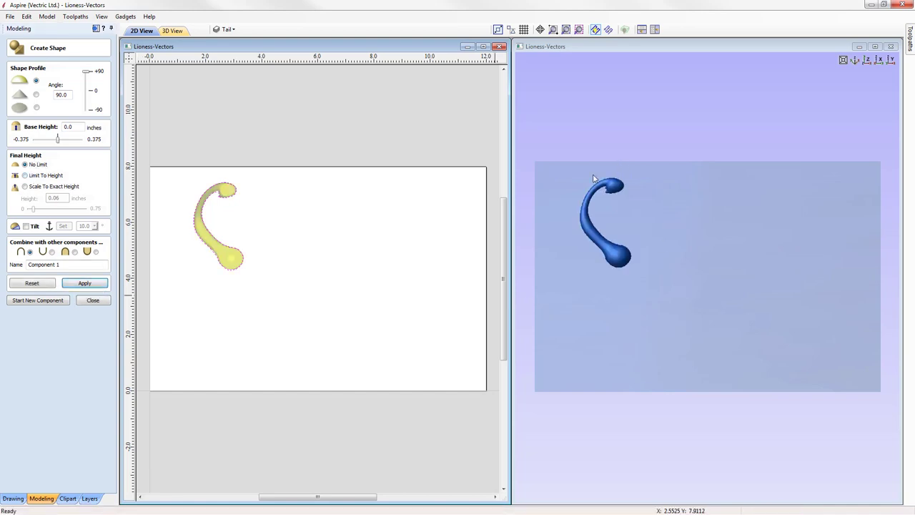
left_click_drag(698, 331, 690, 308)
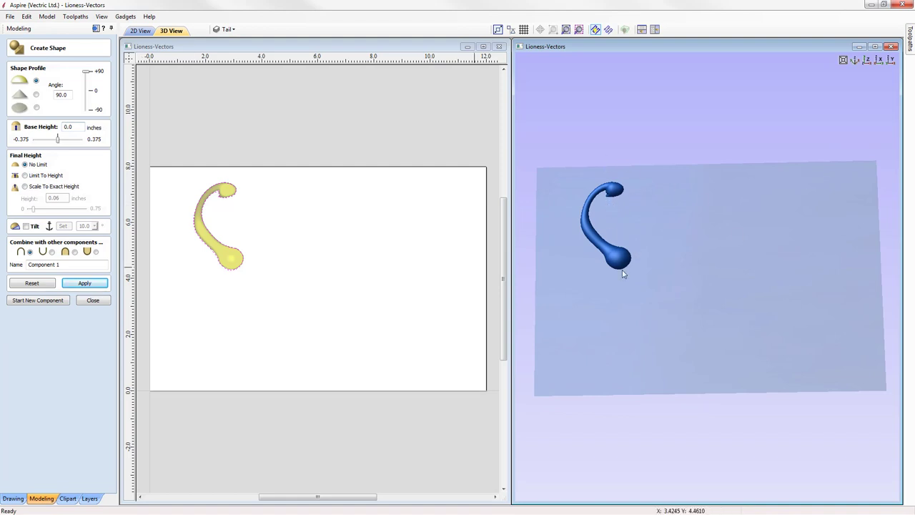
left_click(865, 60)
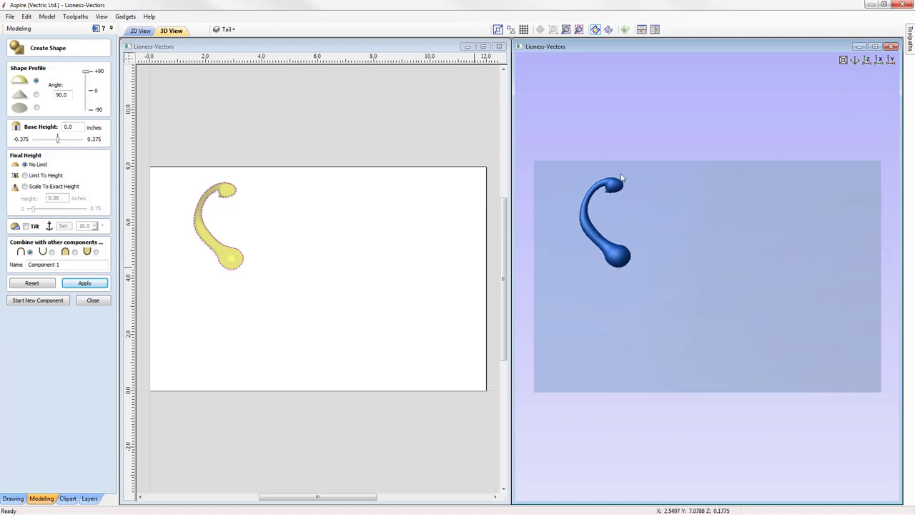
- Reduce the tail shape's profile angle to 81 degrees and scale it to an exact height of 0.2 inches
left_click(85, 72)
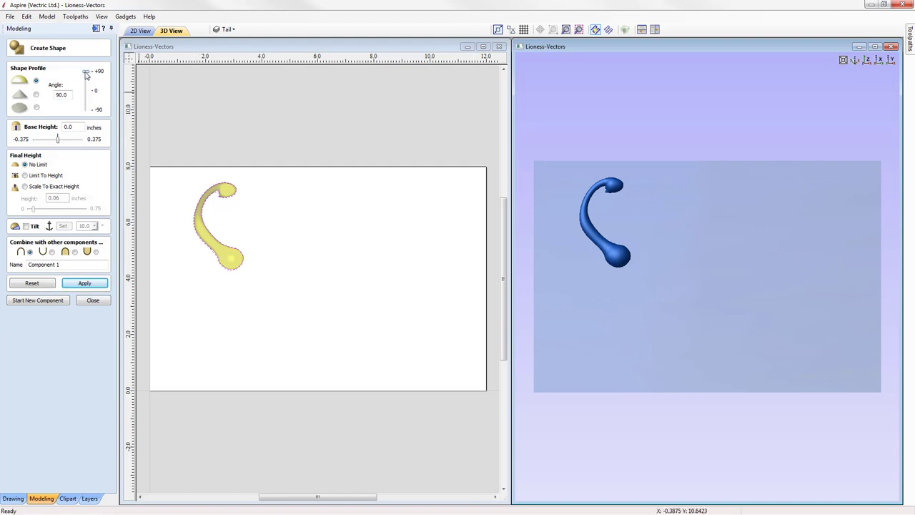
left_click_drag(85, 74, 85, 76)
left_click(33, 188)
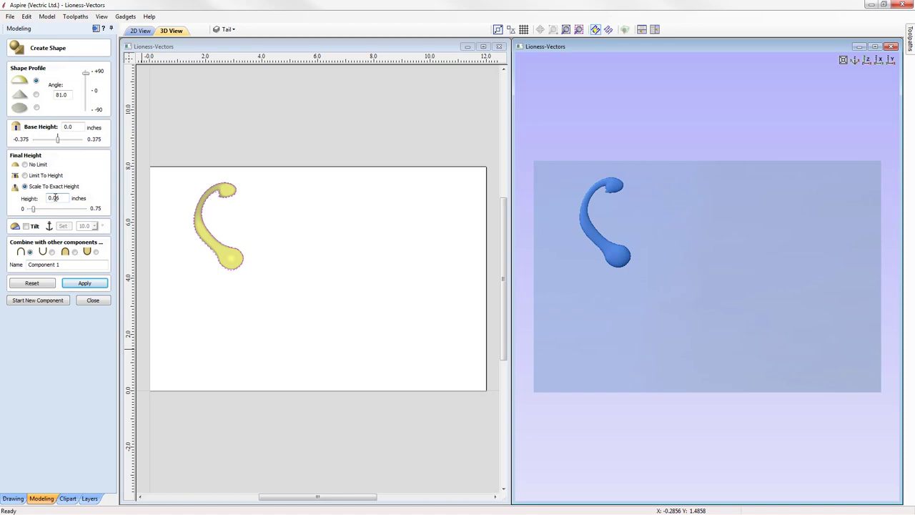
left_click_drag(674, 240, 684, 265)
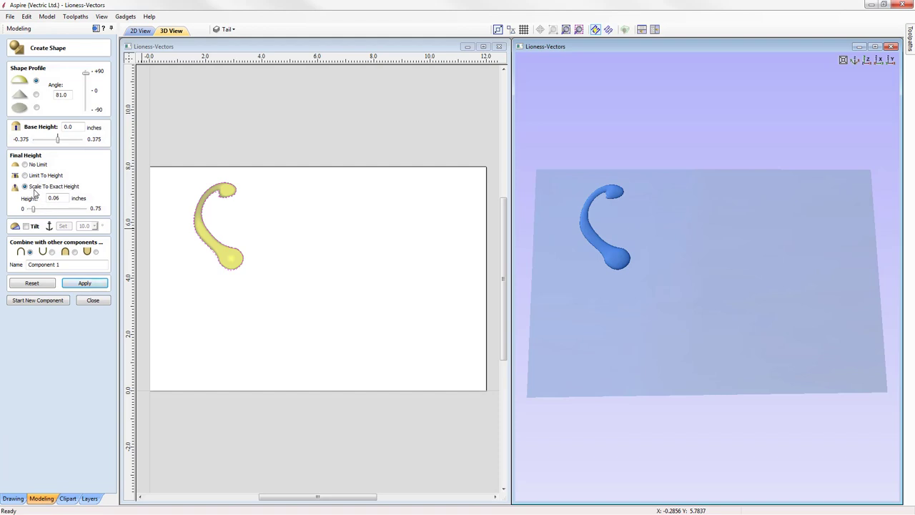
left_click_drag(32, 209, 39, 213)
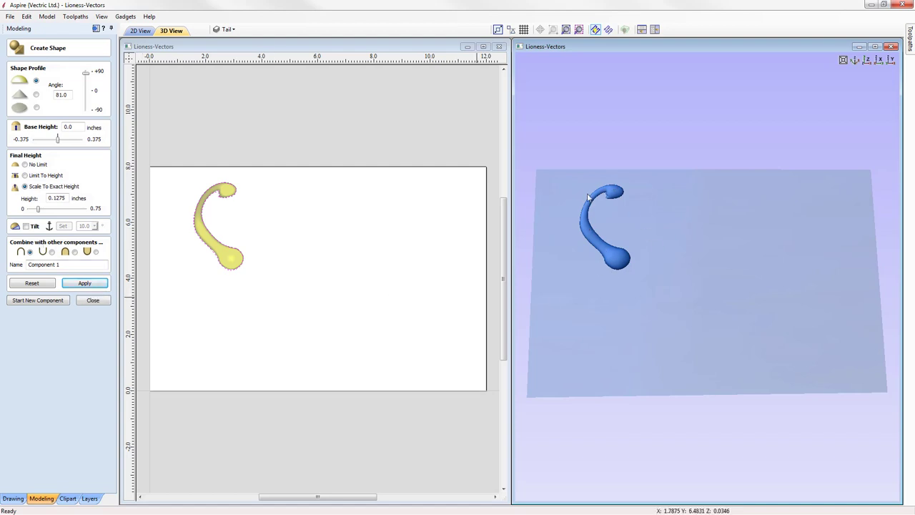
double_click(55, 197)
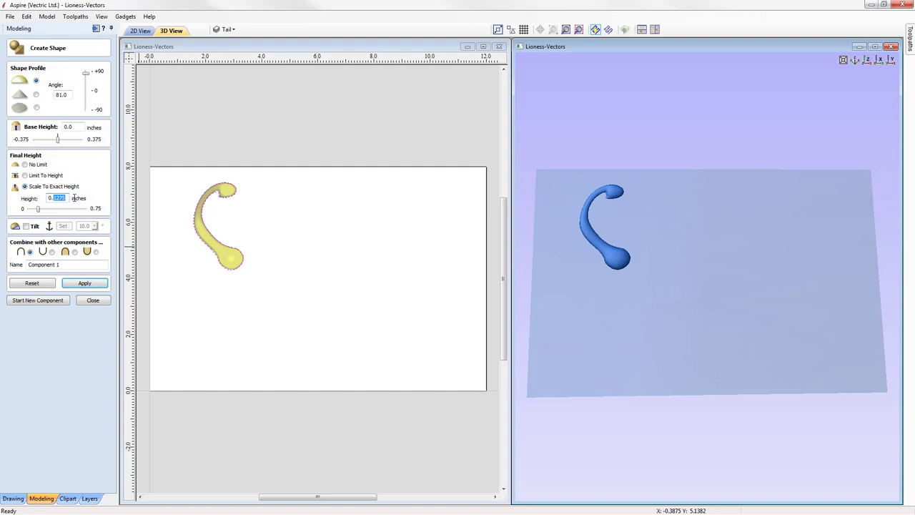
type("0.2")
key("Return")
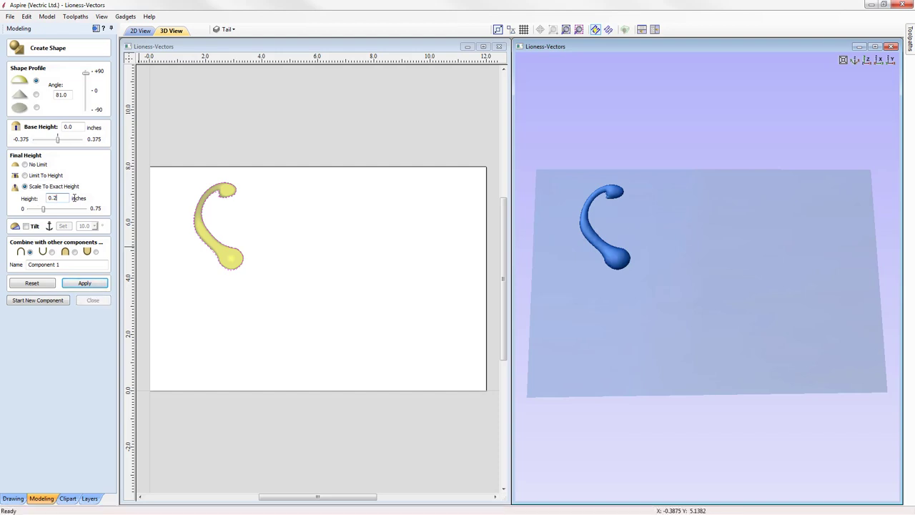
mouse_move(639, 245)
left_mouse_down()
mouse_move(650, 271)
mouse_move(641, 255)
left_mouse_up()
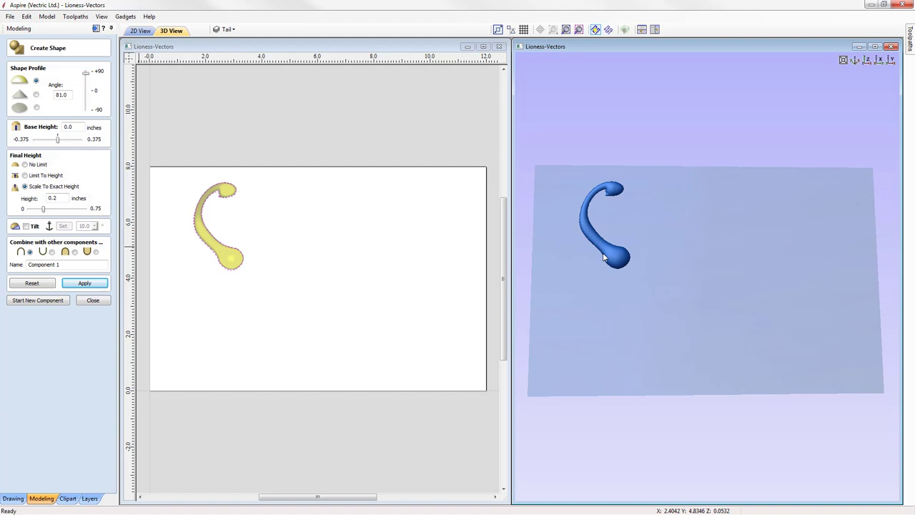
left_click(867, 61)
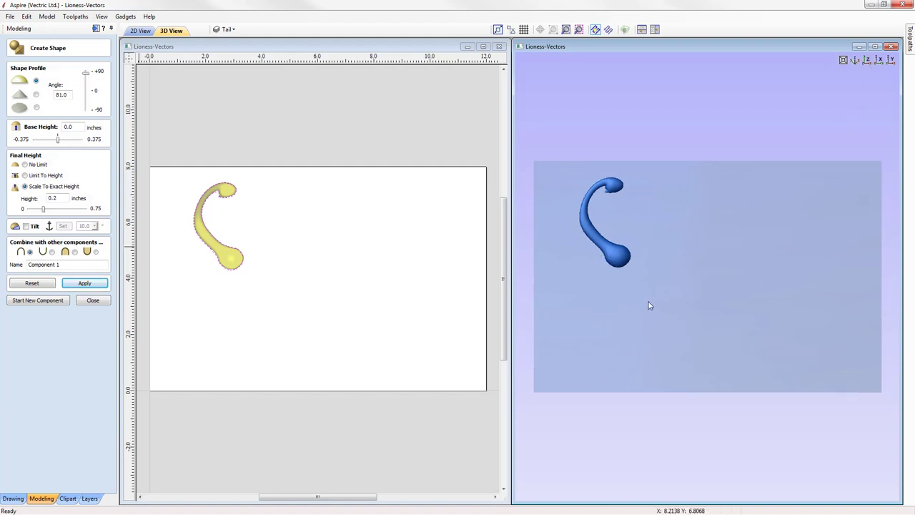
- Name the tail component Tail, apply the shape and finish the Create Shape command
left_click_drag(69, 265, 30, 265)
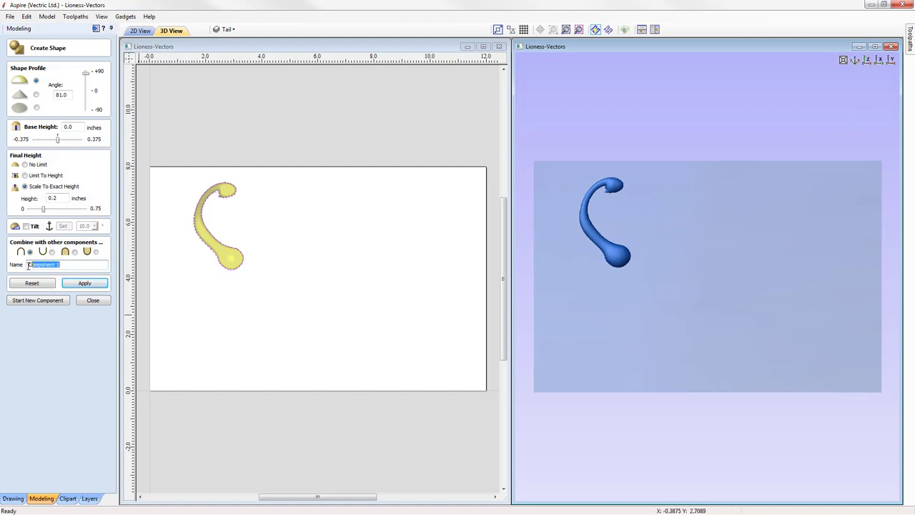
type("Tail")
left_click(95, 286)
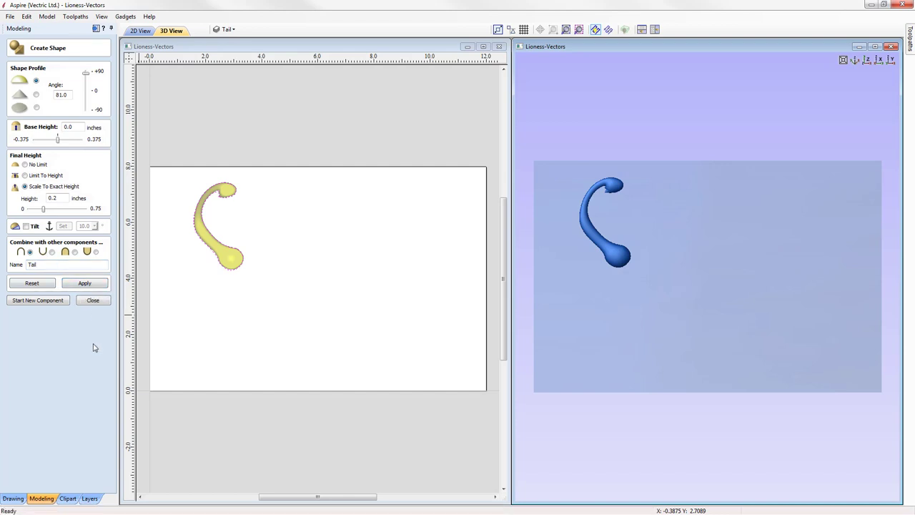
left_click(94, 300)
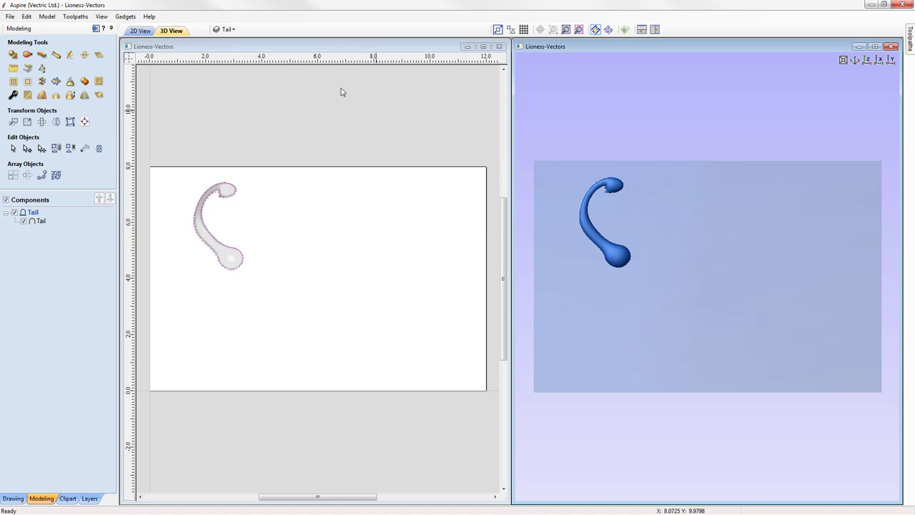
- Hide the Tail layer, show the Back Leg layer and make Back Leg the active layer
left_click(229, 29)
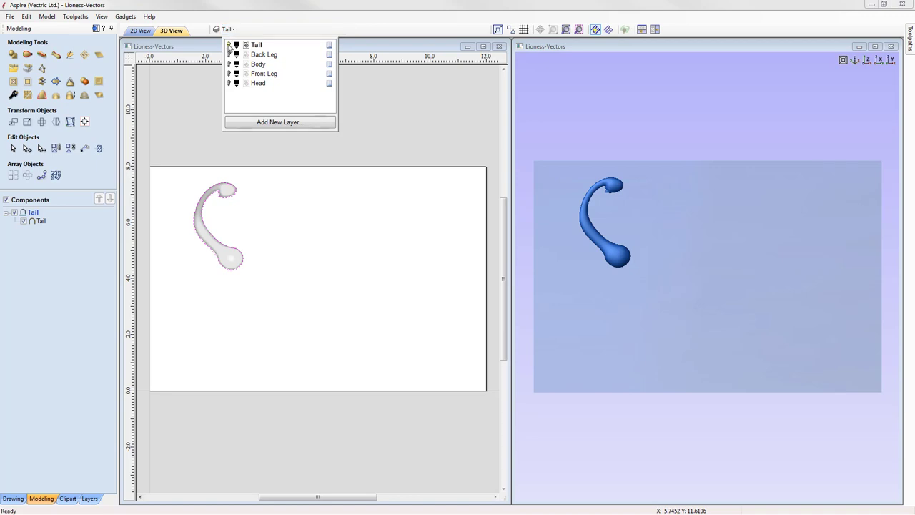
left_click(229, 45)
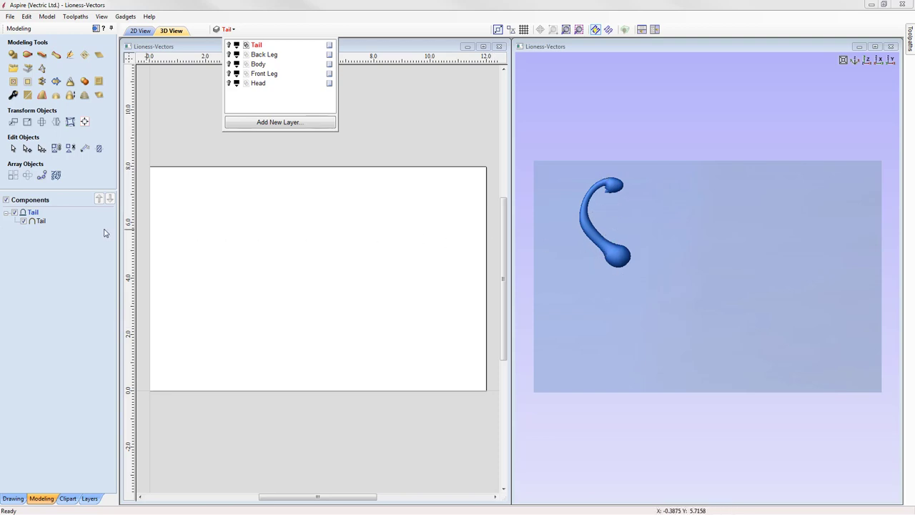
left_click(228, 45)
left_click(229, 45)
left_click(229, 54)
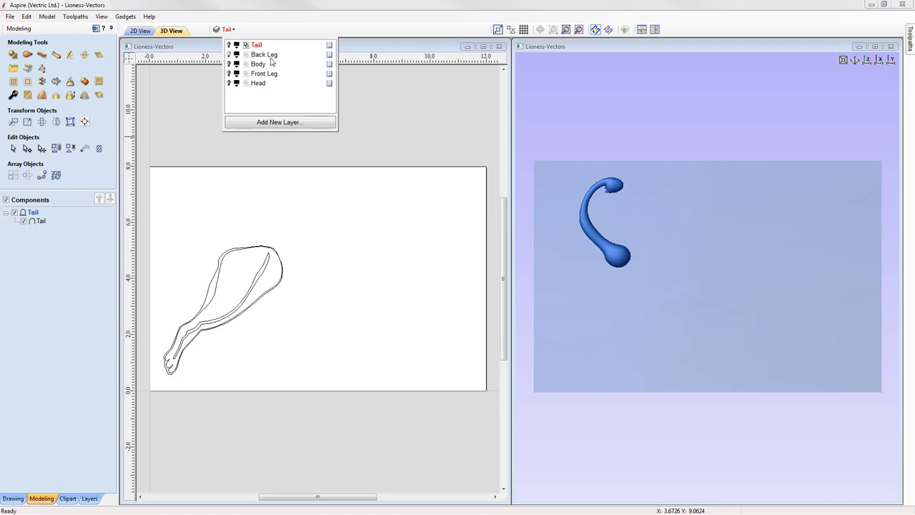
left_click(263, 57)
left_click(217, 210)
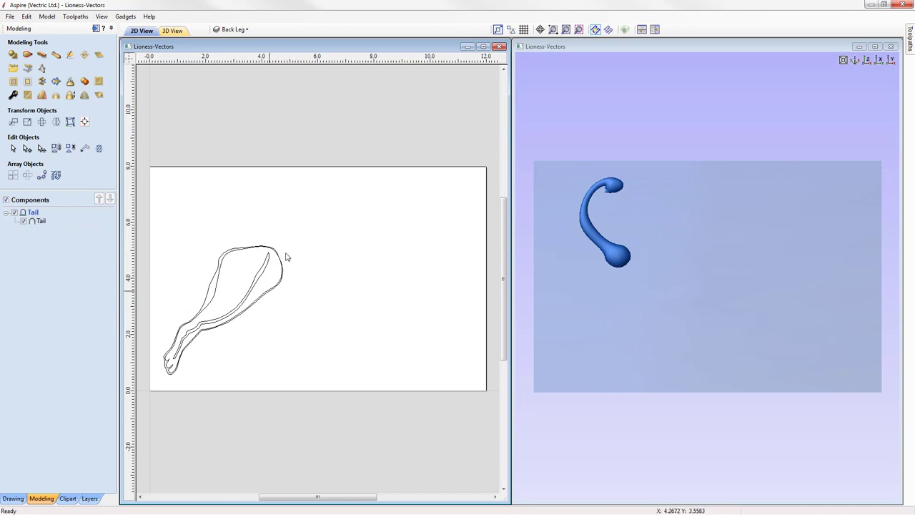
- Insert a new component level above the Tail level and name it Back Leg
right_click(34, 215)
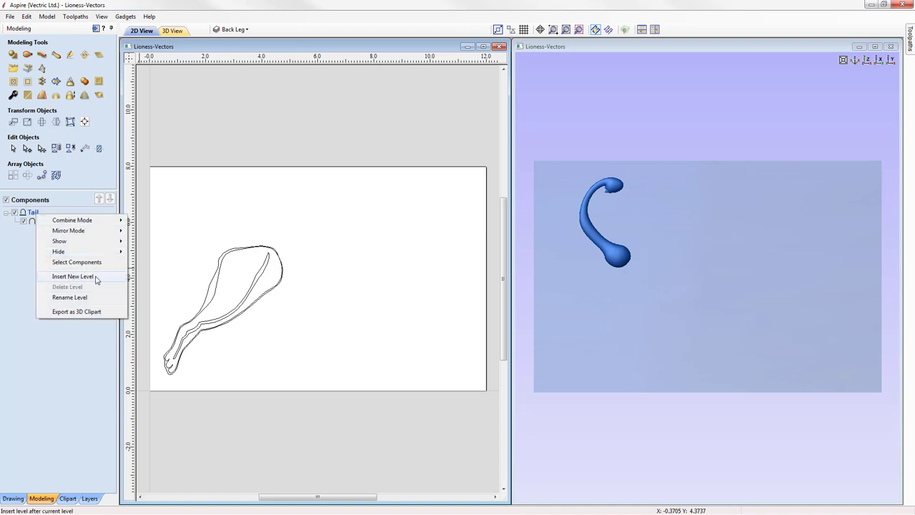
left_click(100, 277)
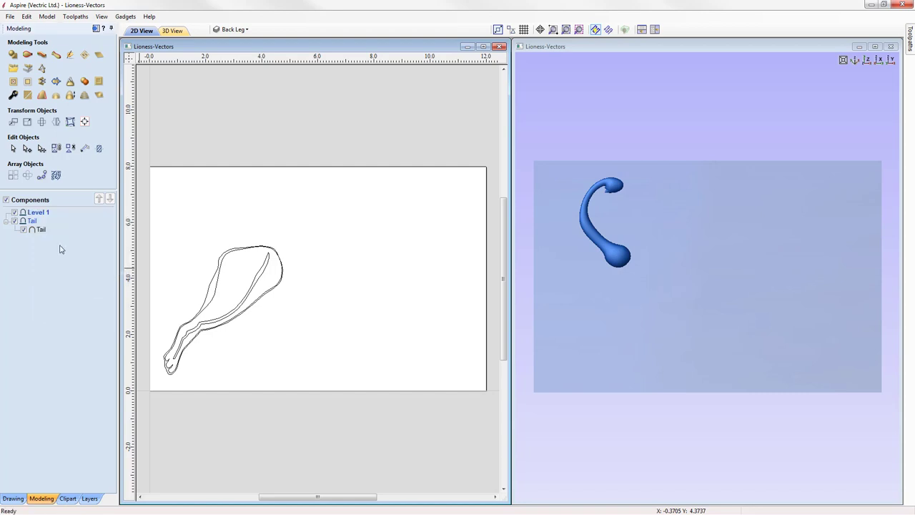
right_click(40, 214)
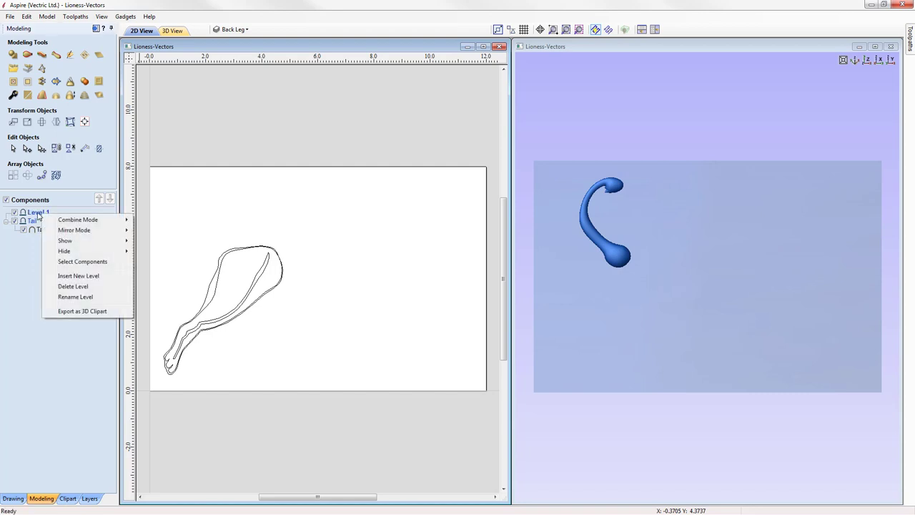
left_click(101, 297)
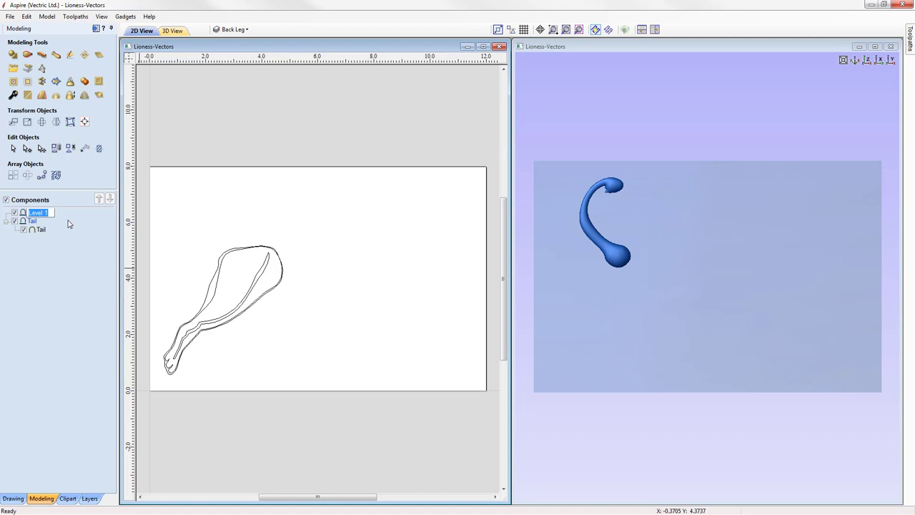
type("Back Leg")
key("Return")
- Create a round 81-degree shape from the outermost back leg outline, scaled to exactly 0.2 inches high, and name it Back Leg Base
left_click(219, 262)
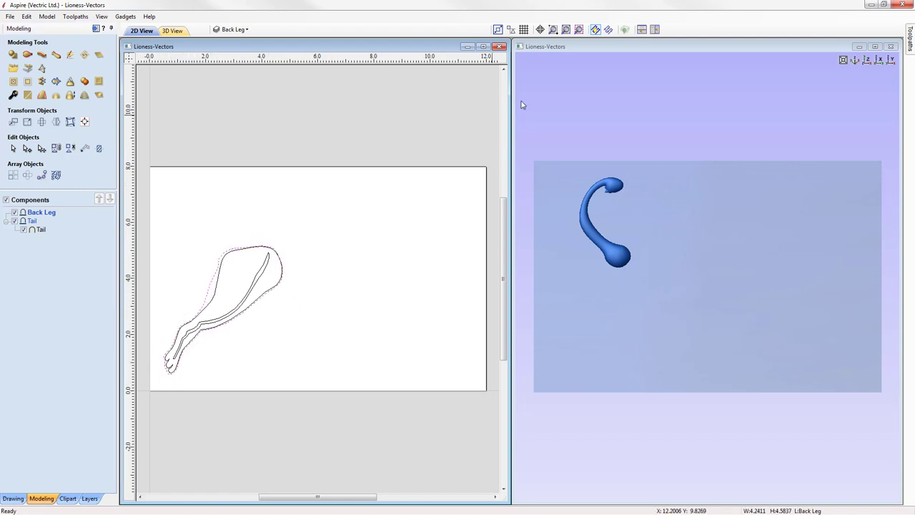
left_click(579, 29)
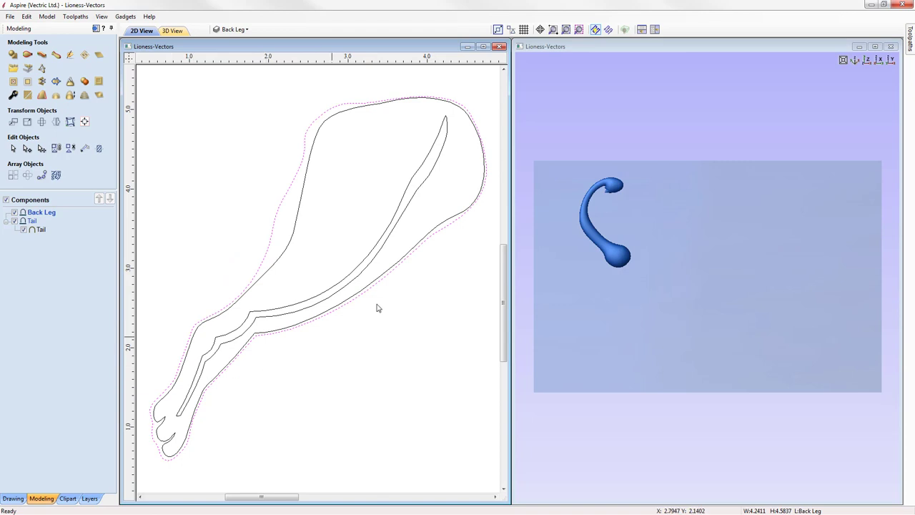
left_click(14, 56)
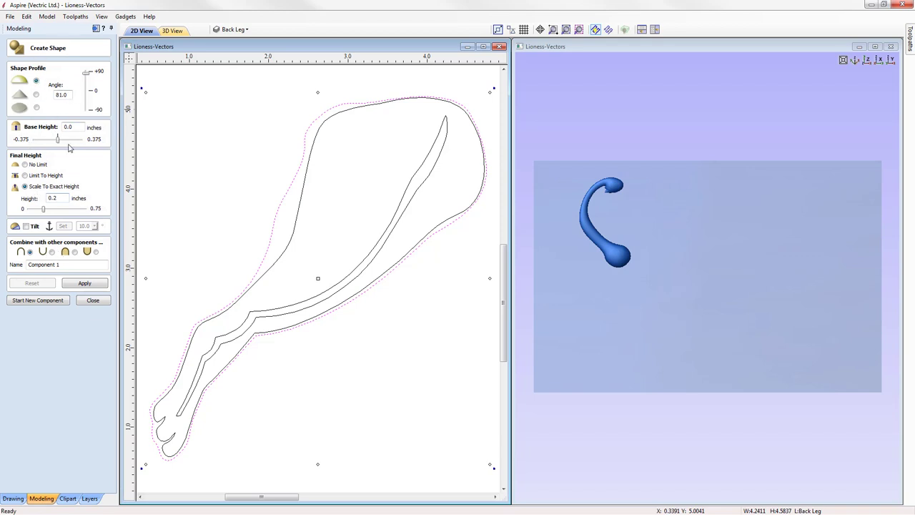
left_click(84, 283)
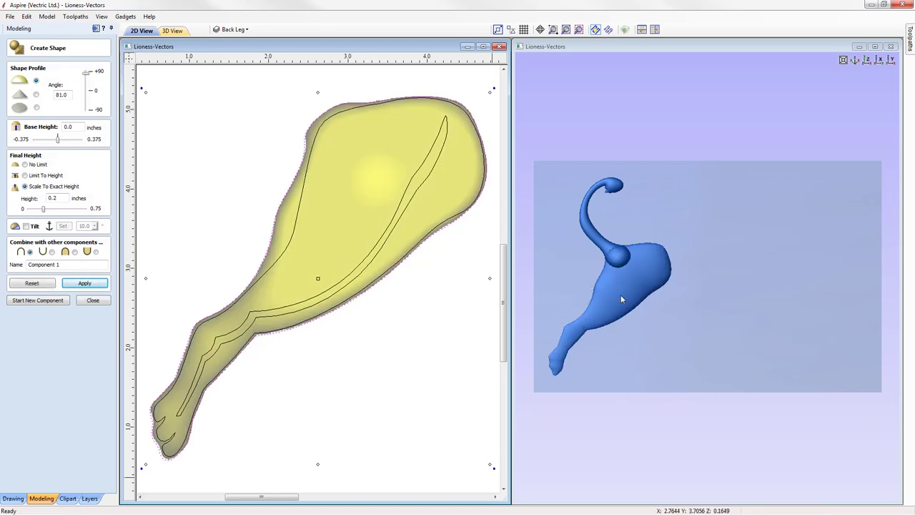
left_click_drag(706, 353, 718, 315)
left_click(866, 61)
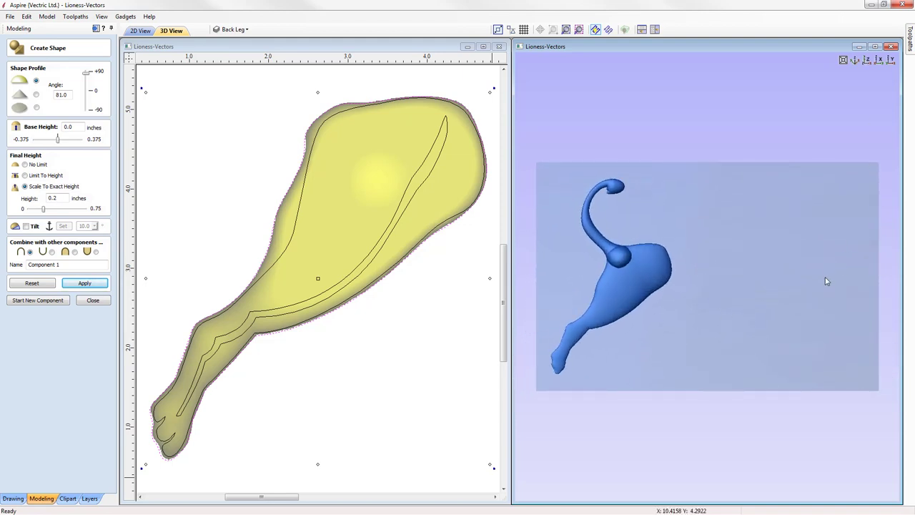
double_click(70, 265)
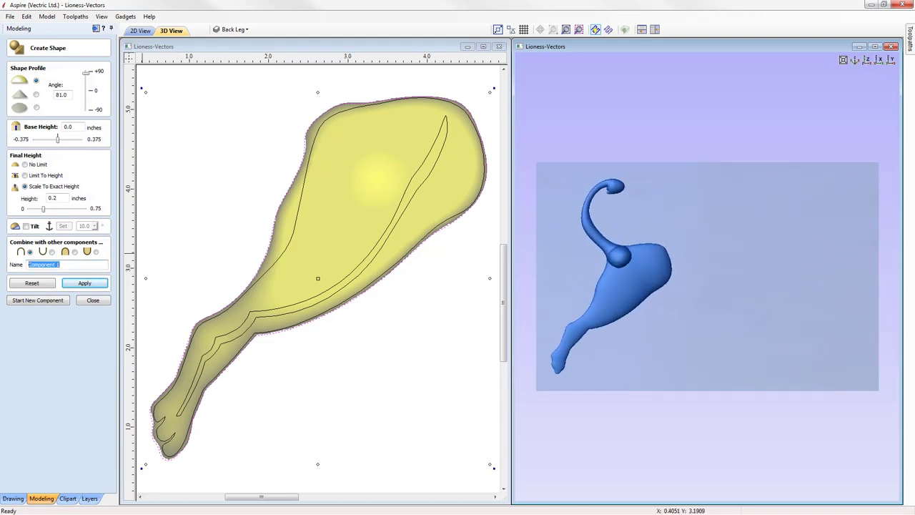
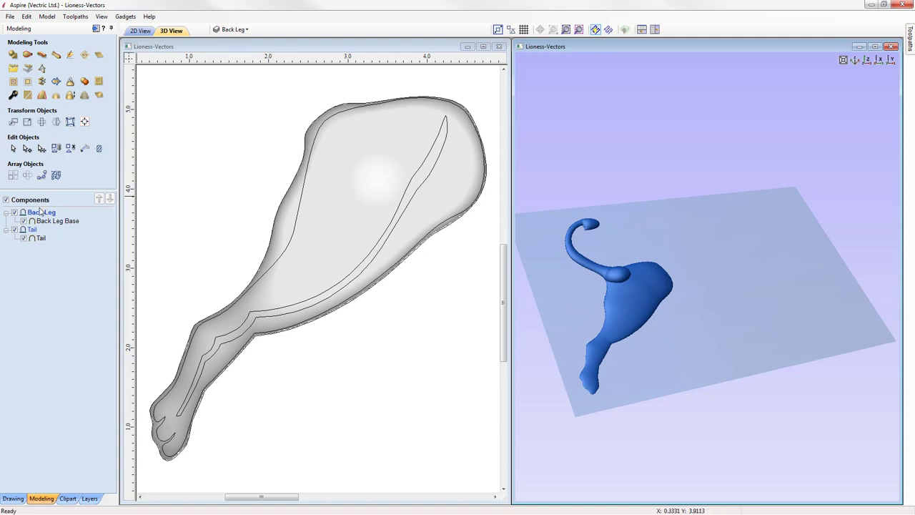
- Set the Back Leg level's combine mode to Merge
mouse_move(44, 214)
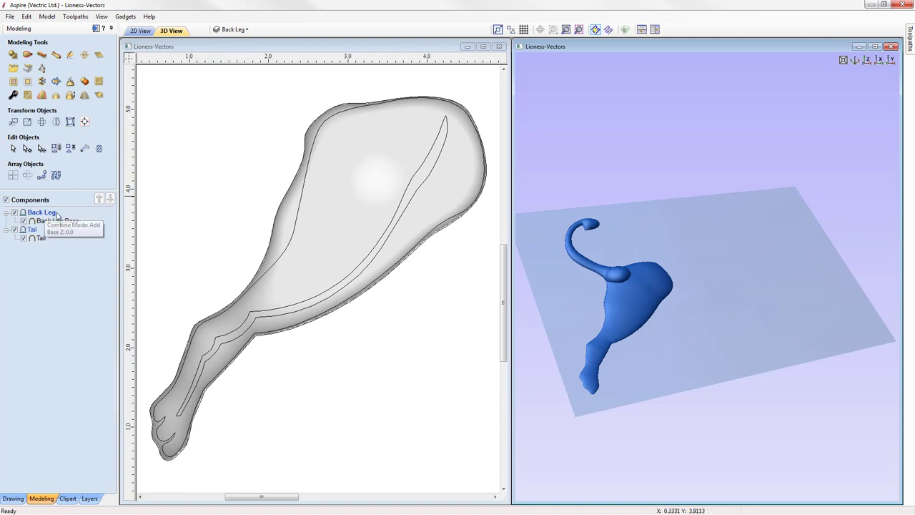
mouse_move(66, 226)
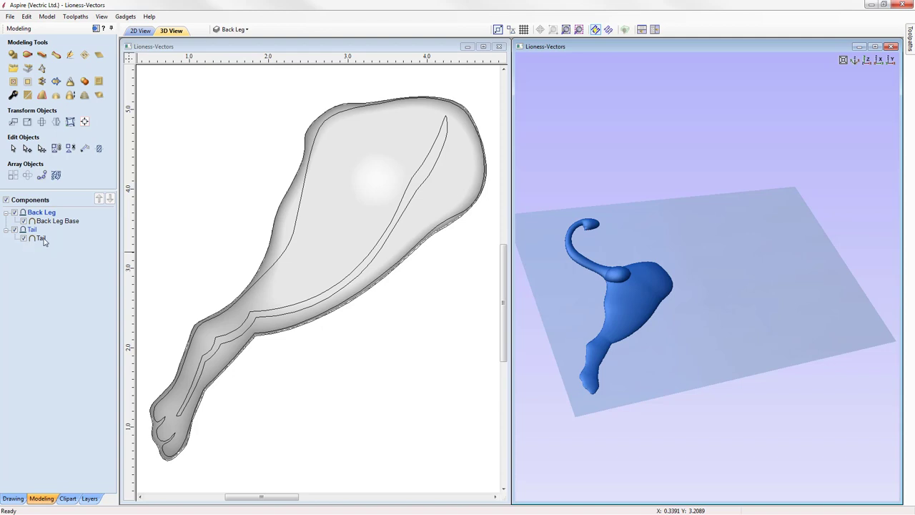
mouse_move(33, 243)
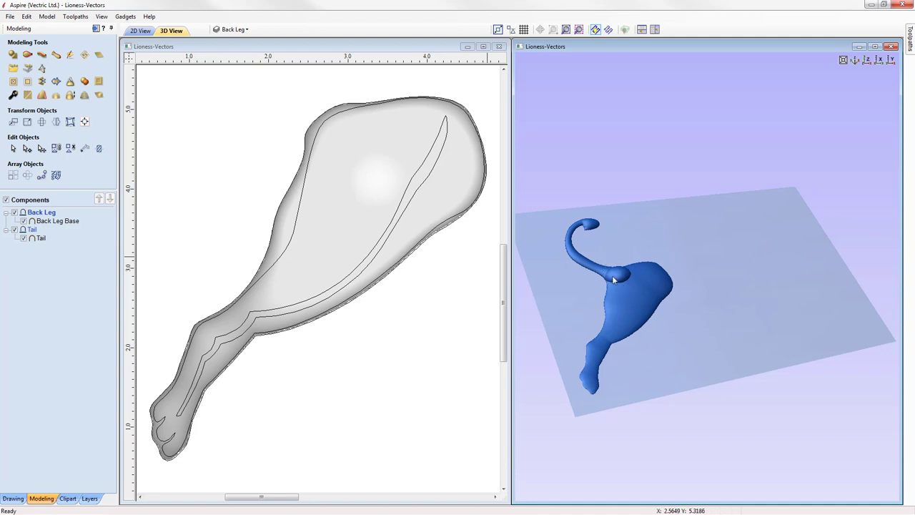
right_click(34, 214)
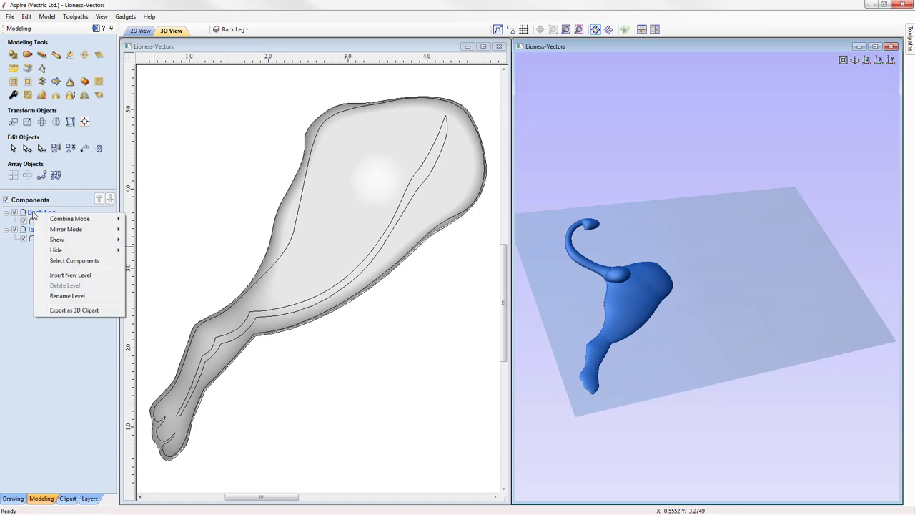
mouse_move(63, 221)
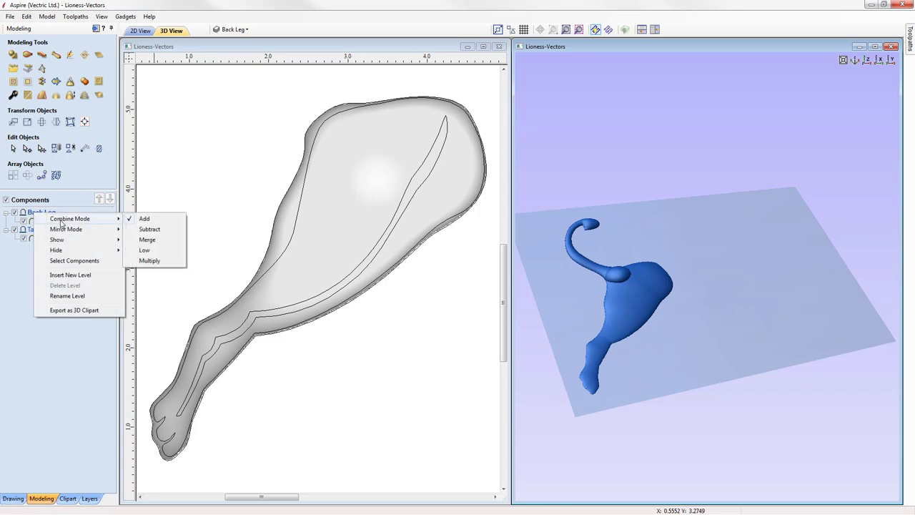
left_click(147, 239)
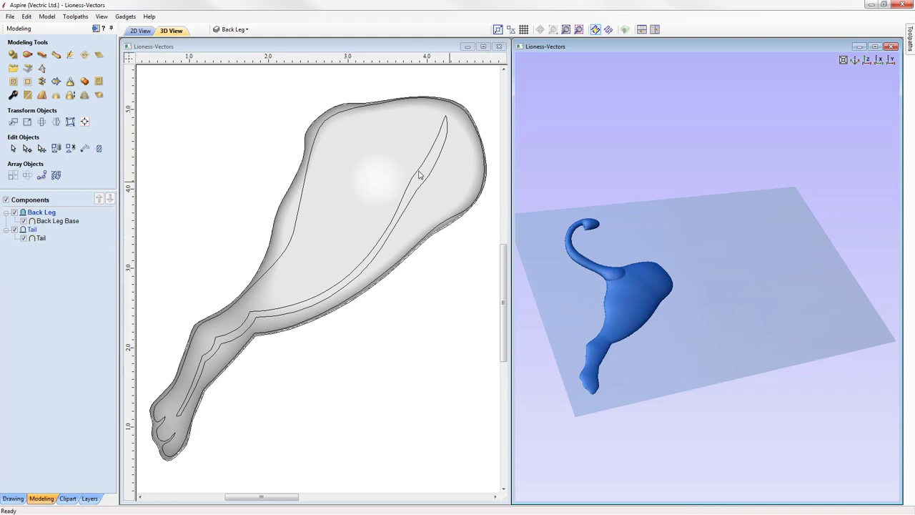
- Create a round 81-degree shape from the inner leg outline and the narrow muscle-line vector, scaled to exactly 0.2 inches high
left_click(310, 158)
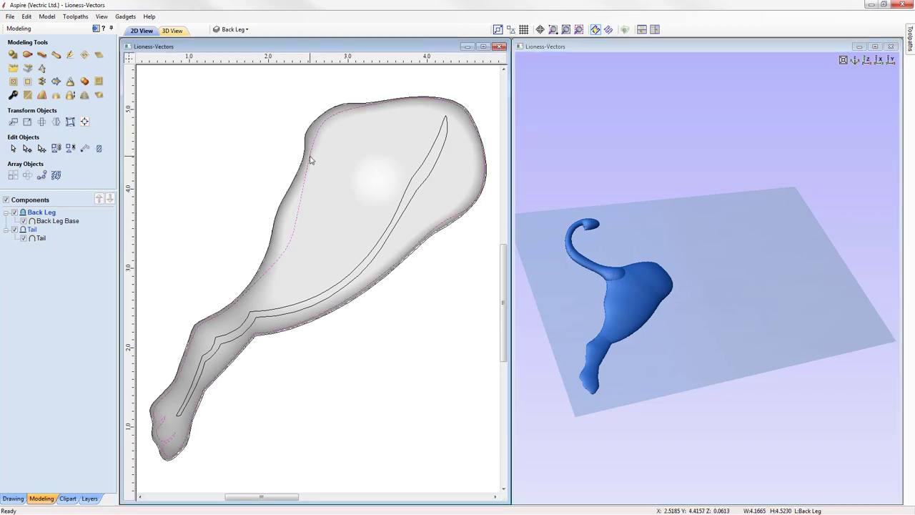
left_click(421, 170, "shift")
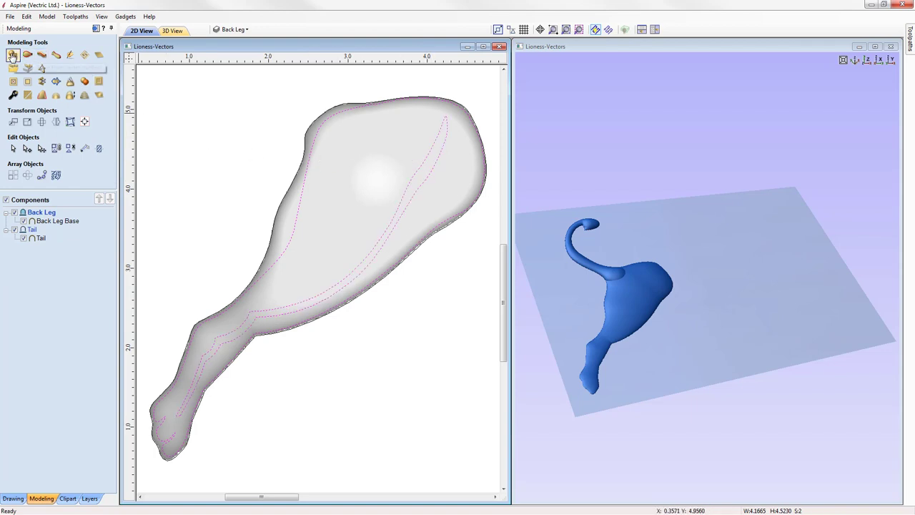
left_click(11, 55)
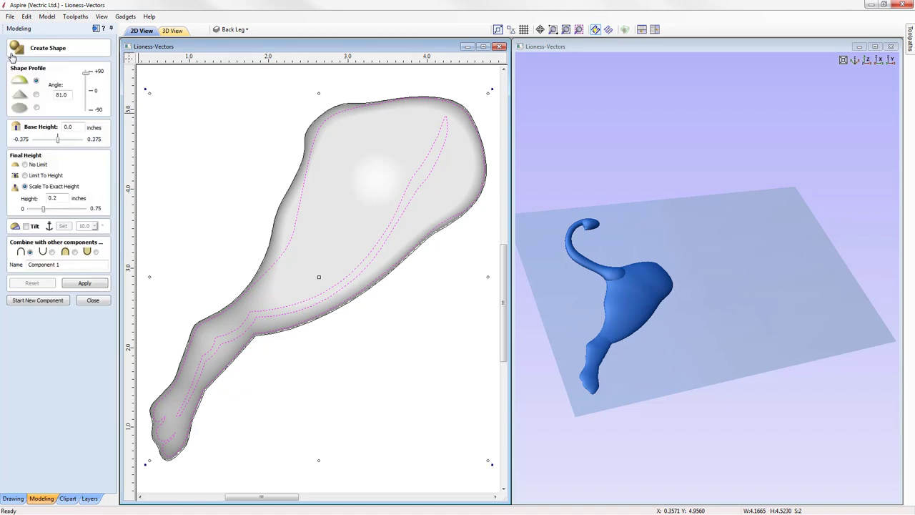
left_click(84, 284)
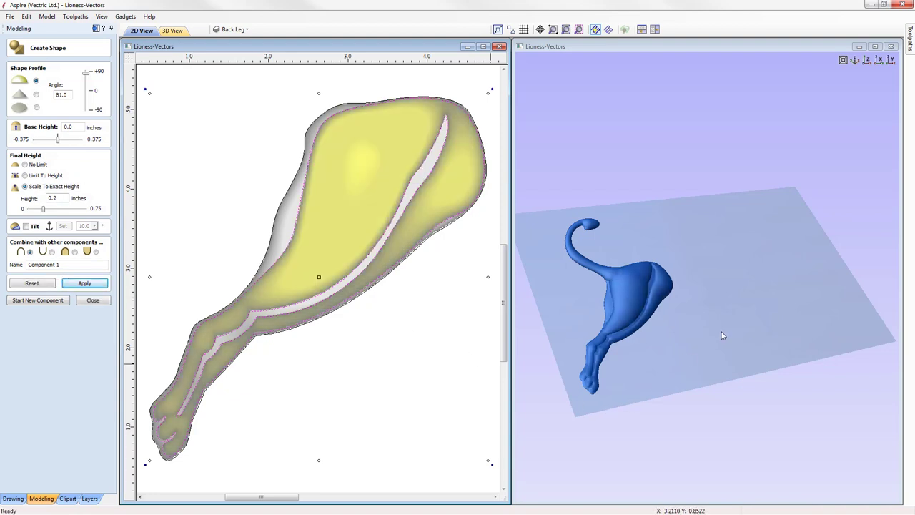
left_click(867, 61)
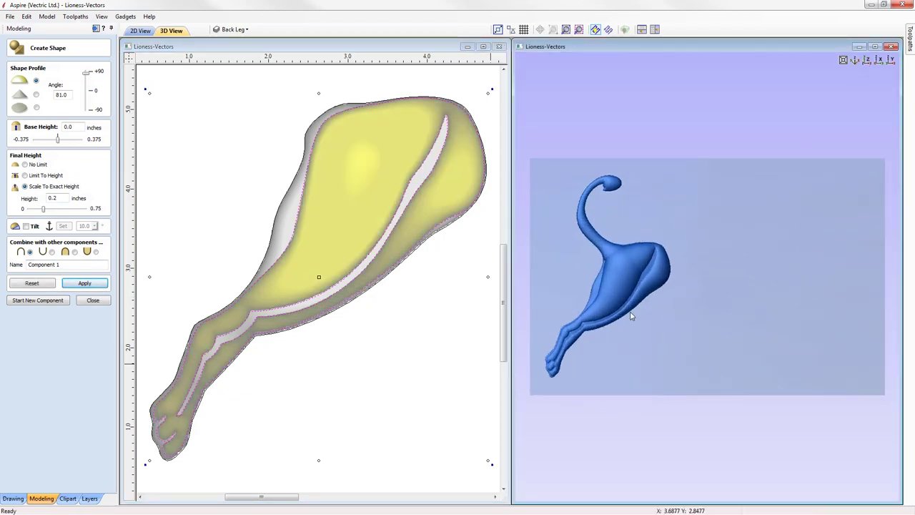
left_click(721, 313)
- Reduce the leg detail shape's exact height to 0.15 inches, name it Back Leg Detail, apply it and finish the Create Shape command
double_click(62, 199)
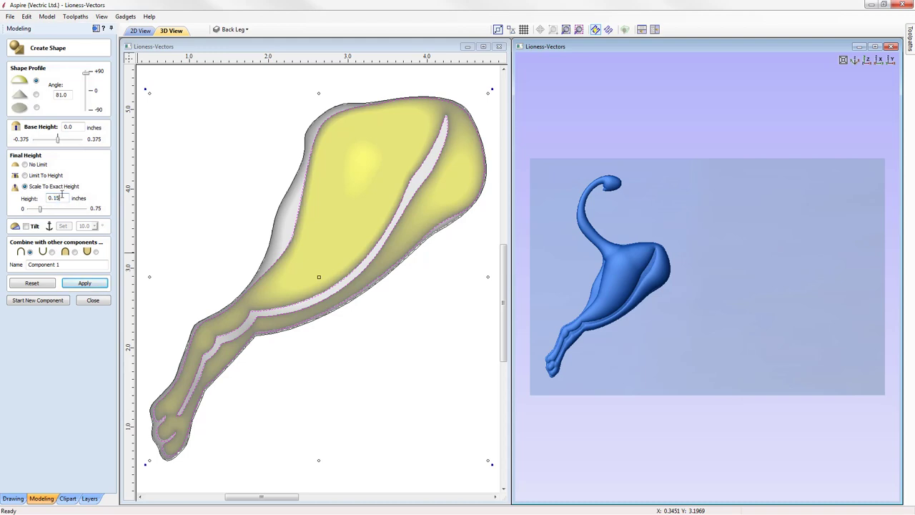
left_click(85, 285)
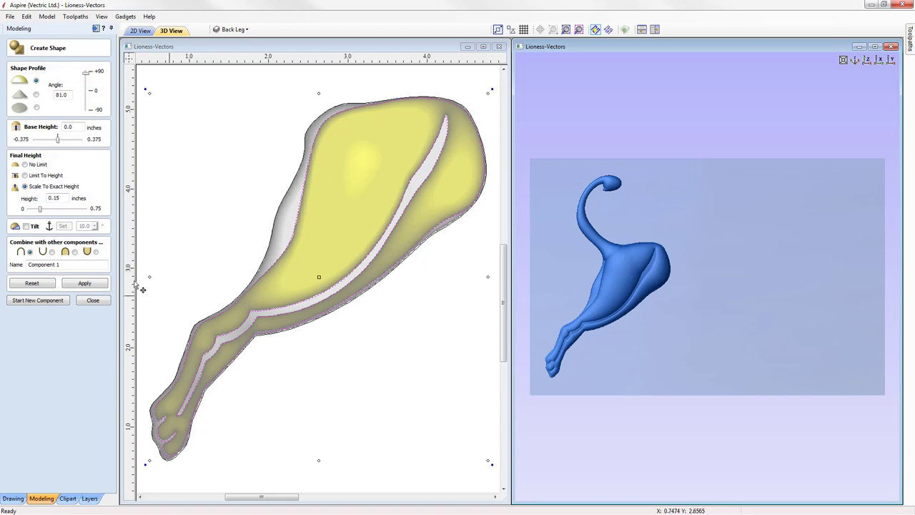
left_click_drag(70, 267, 28, 266)
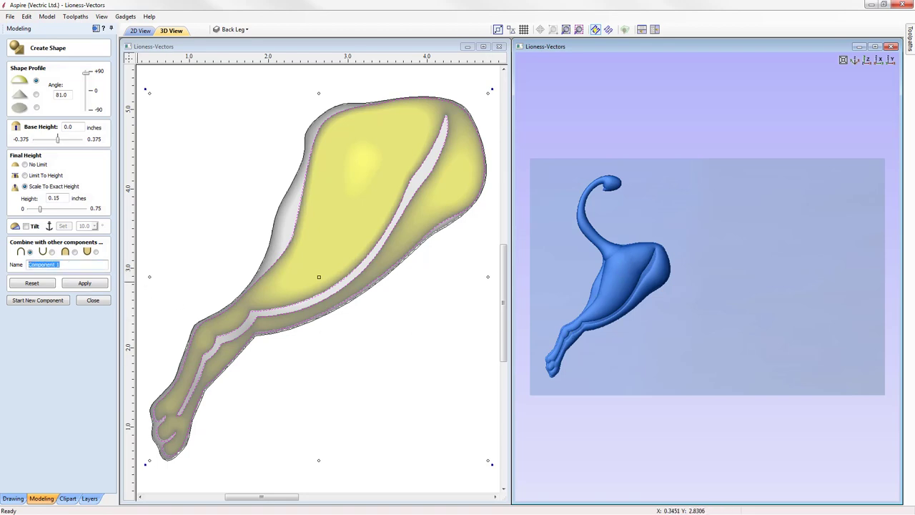
type("Back Leg Detail")
left_click(81, 283)
left_click(94, 300)
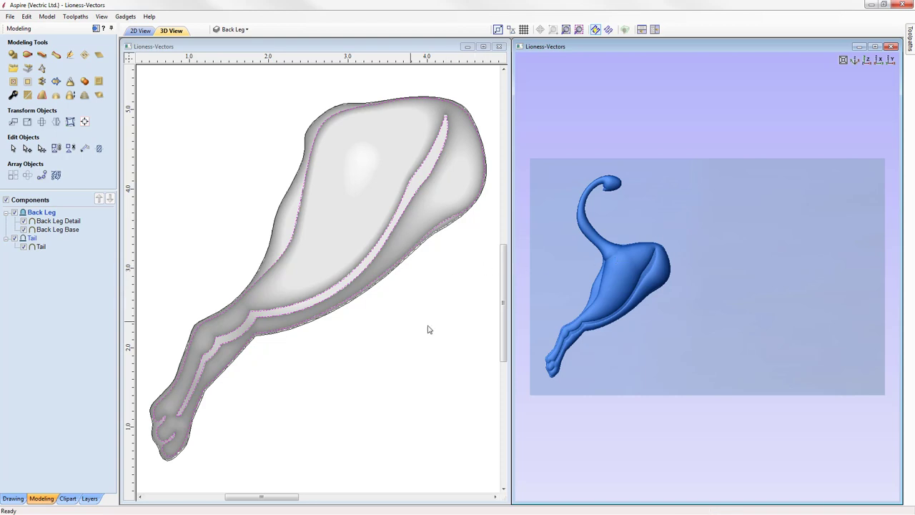
- Deselect the leg vectors, hide the Back Leg layer, show the Body layer and make Body the active layer
left_click(390, 310)
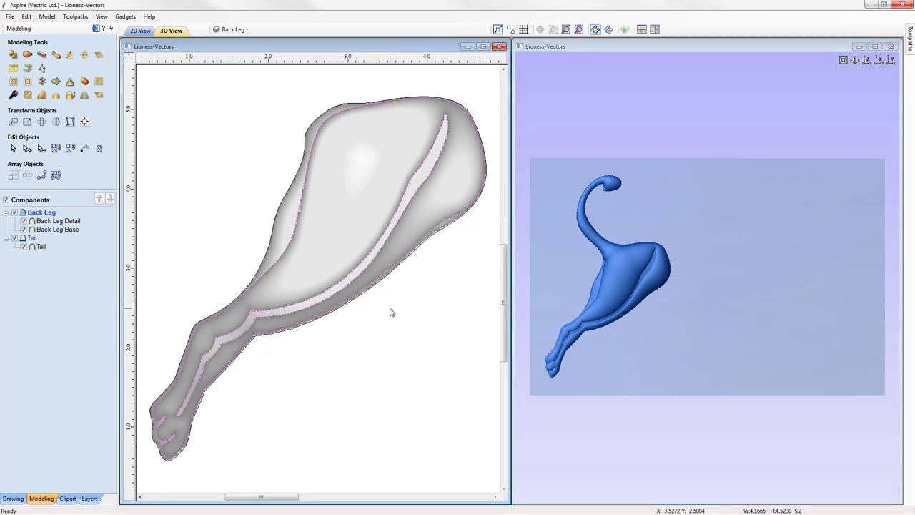
left_click(565, 29)
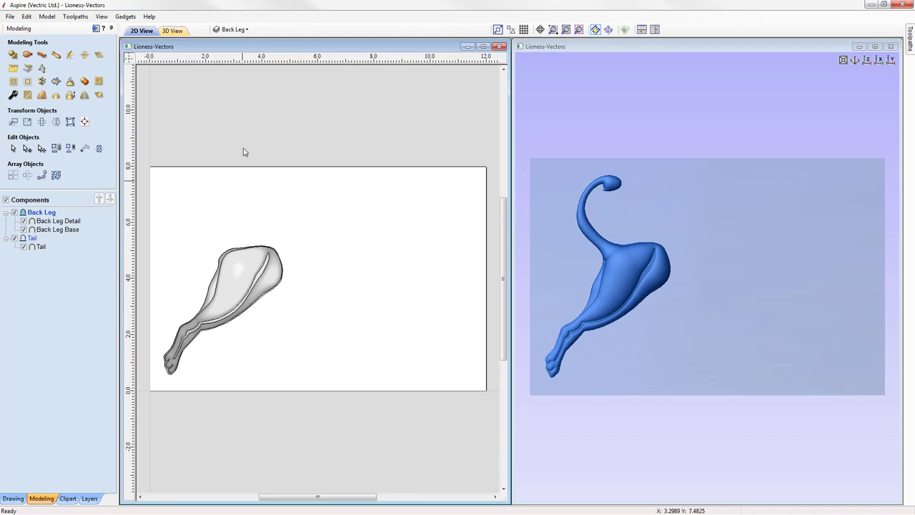
left_click(237, 30)
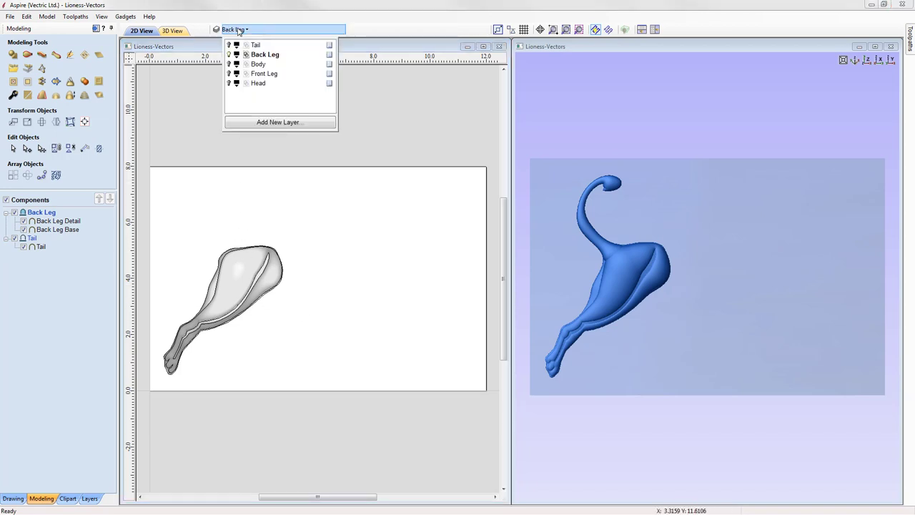
left_click(229, 55)
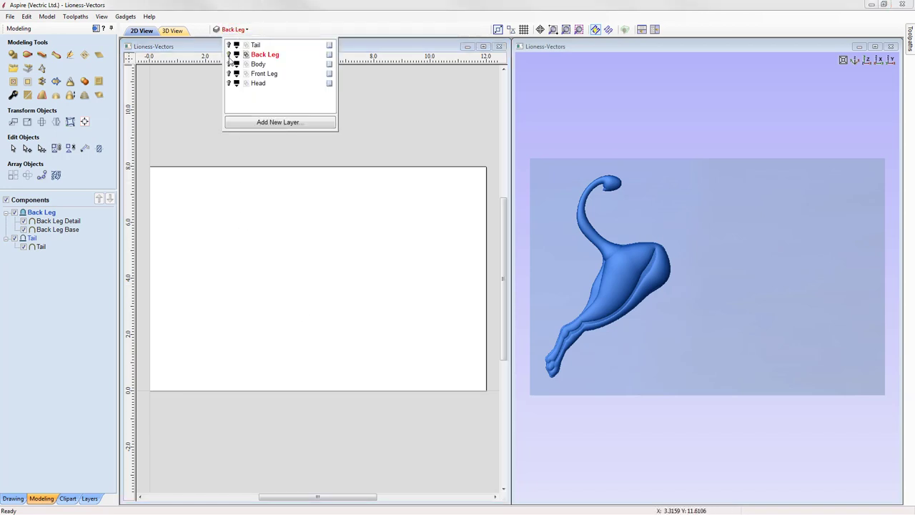
left_click(228, 64)
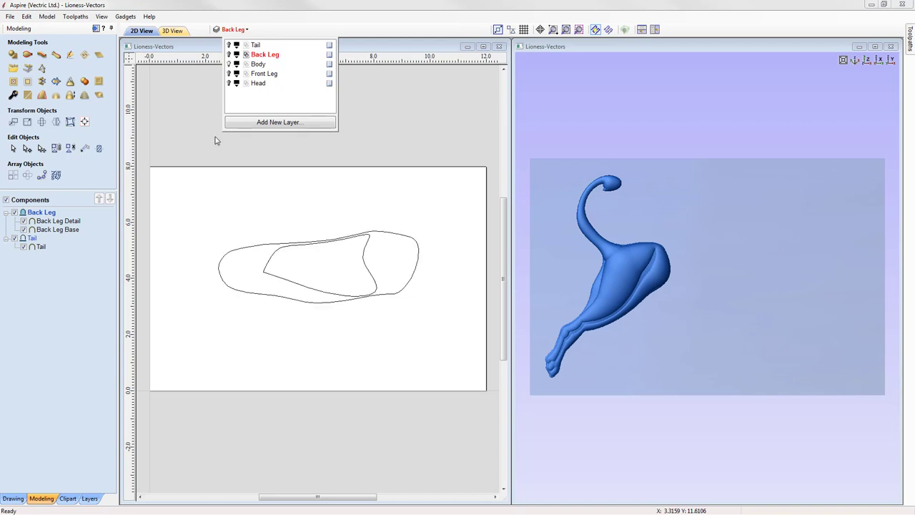
left_click(262, 65)
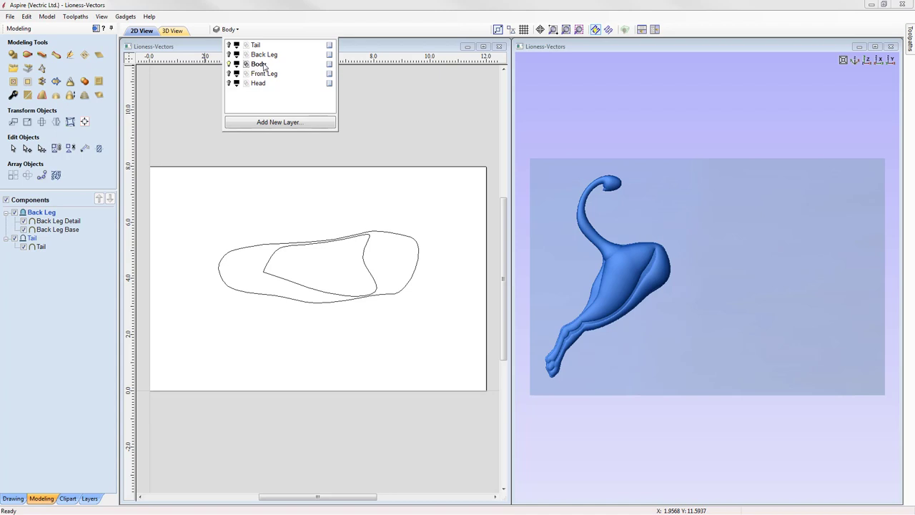
left_click(251, 197)
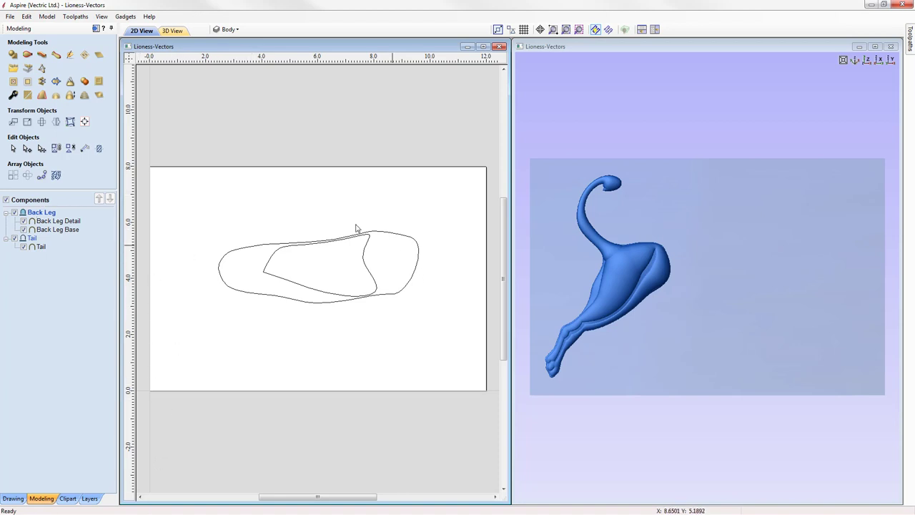
- Insert a new component level above Back Leg, rename it Body and set its combine mode to Merge
right_click(41, 217)
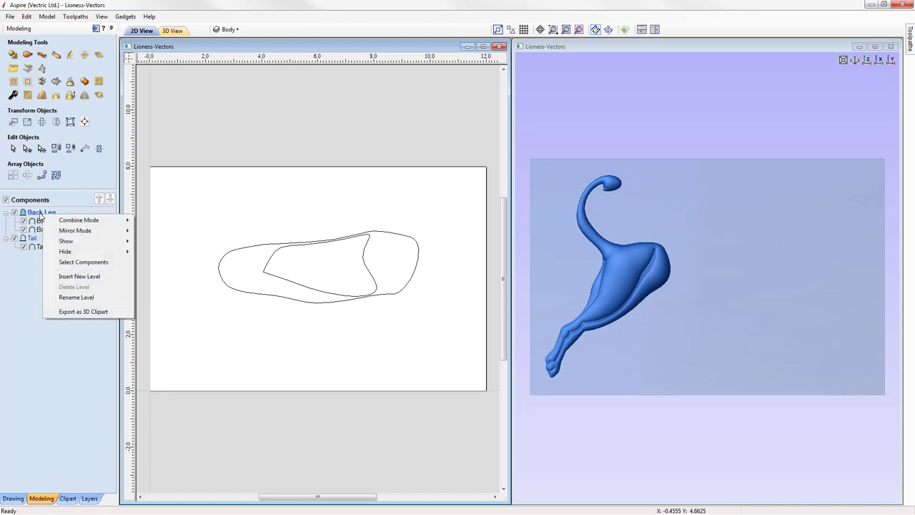
left_click(86, 276)
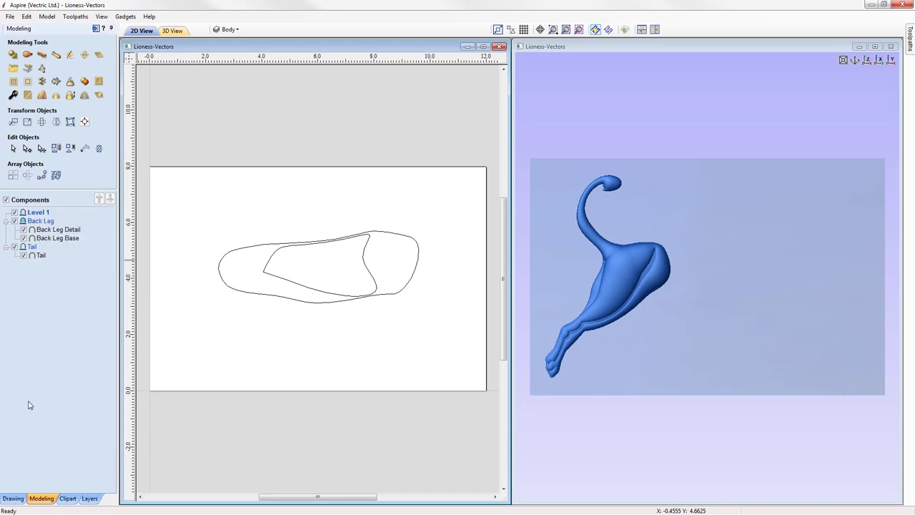
right_click(39, 214)
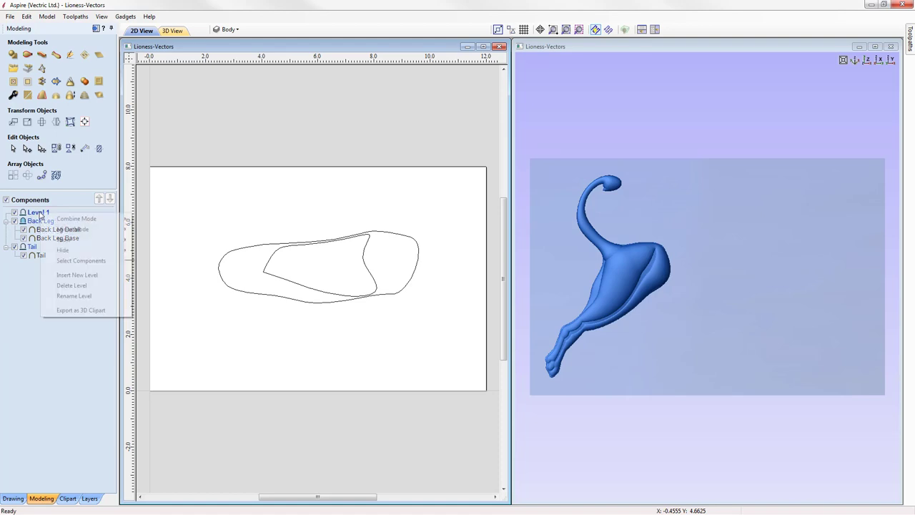
left_click(67, 295)
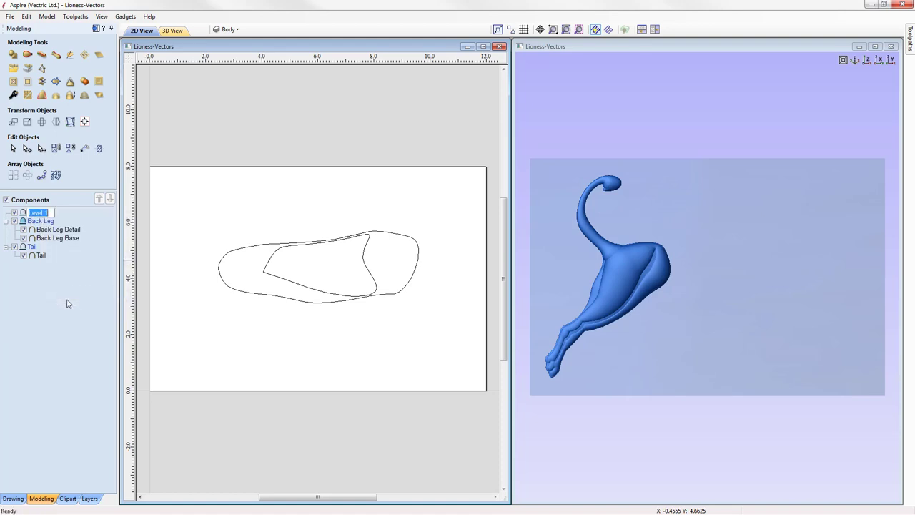
type("Body")
key("Return")
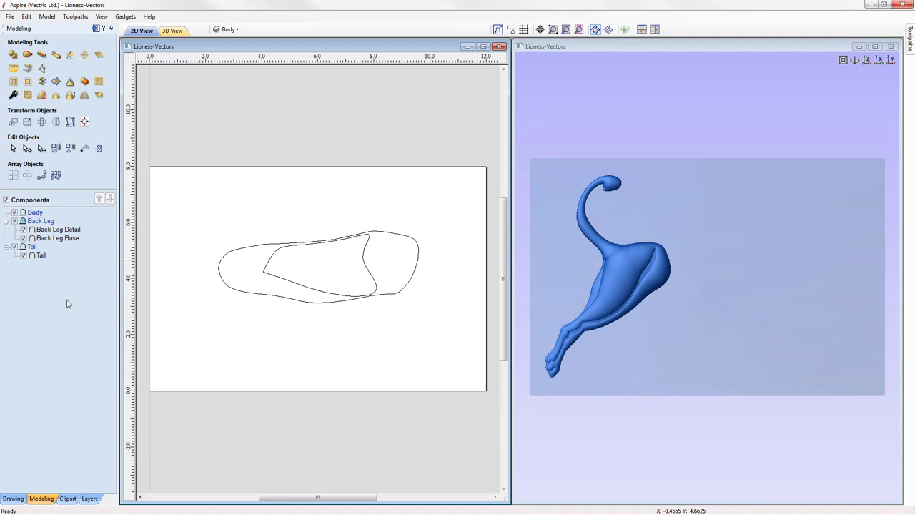
right_click(38, 217)
mouse_move(93, 222)
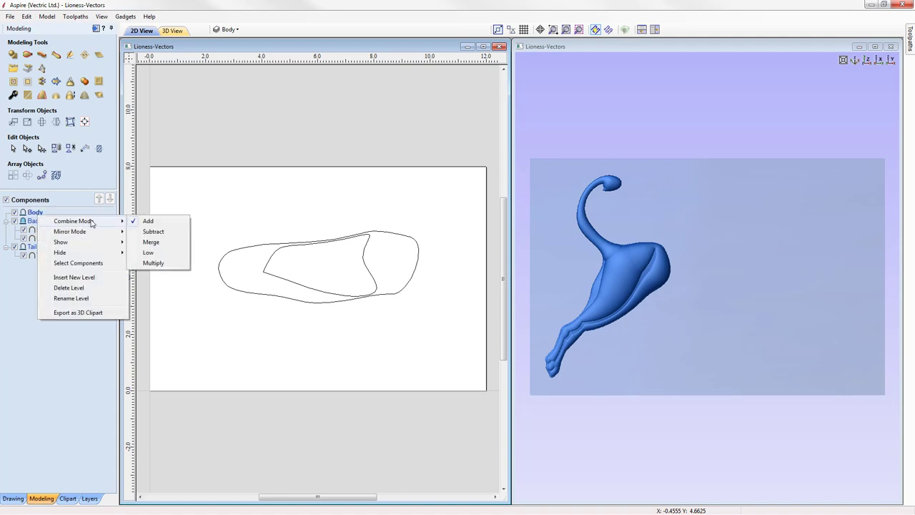
left_click(151, 242)
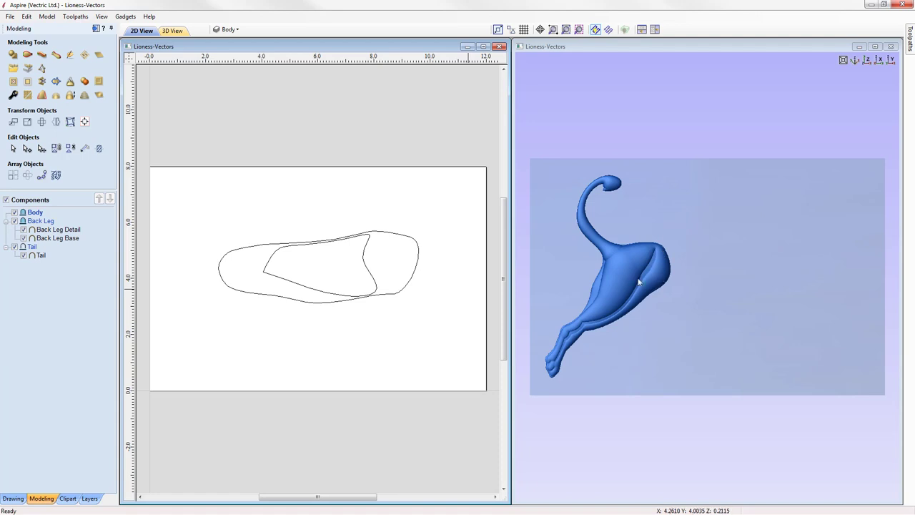
- Create a round 81-degree shape from the outer body outline, scaled to exactly 0.2 inches high and named Body Base
left_click(265, 247)
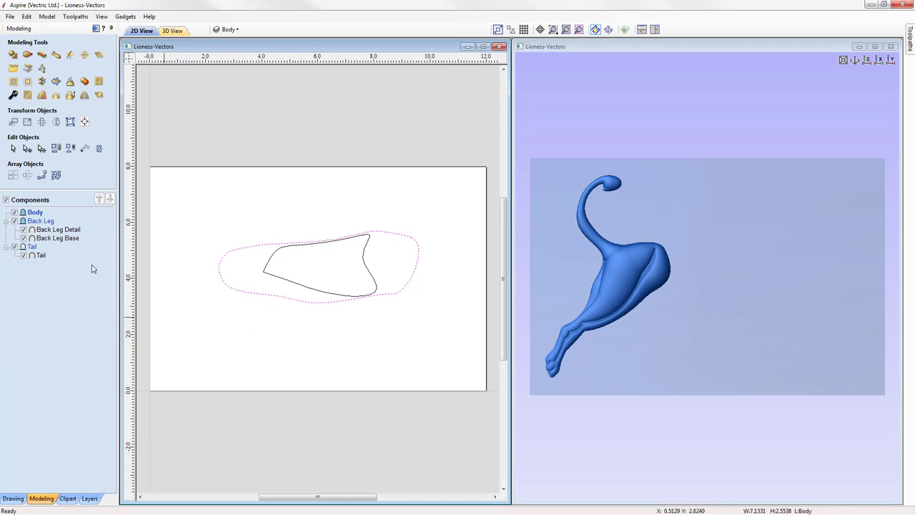
left_click(12, 54)
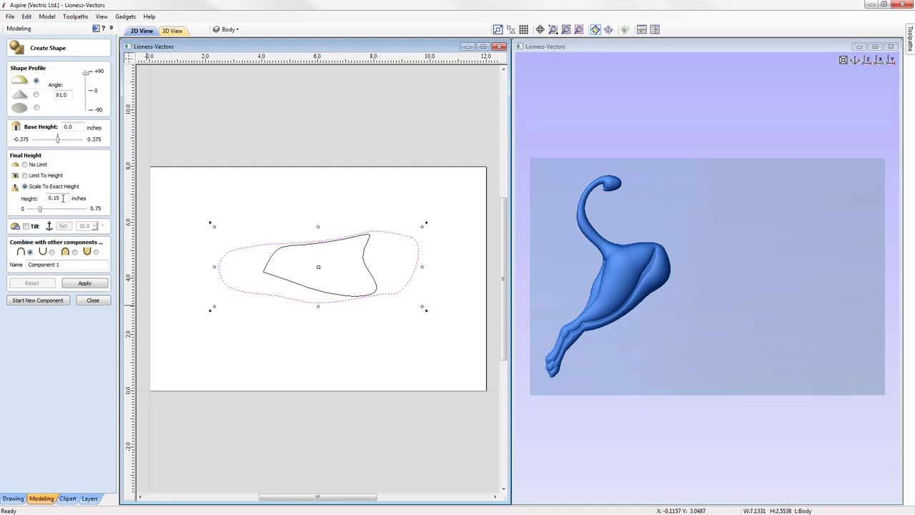
left_click(98, 286)
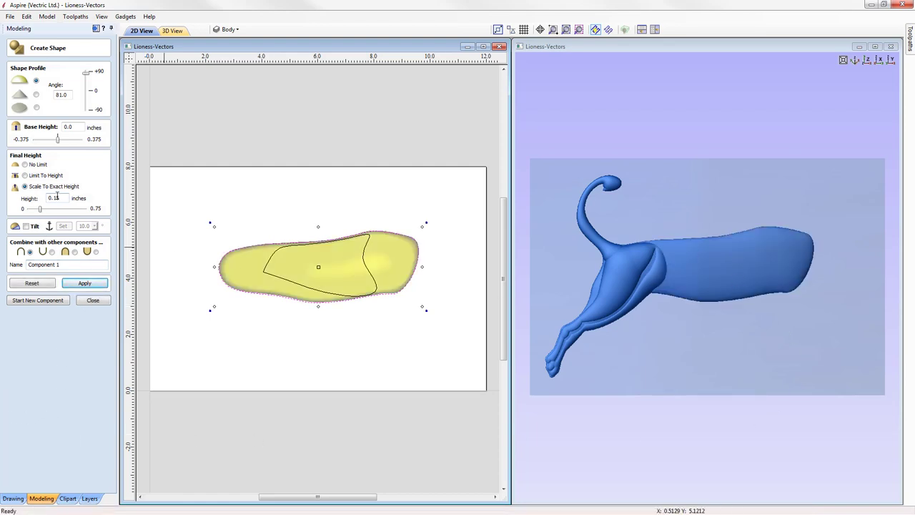
type("0.2")
key("Return")
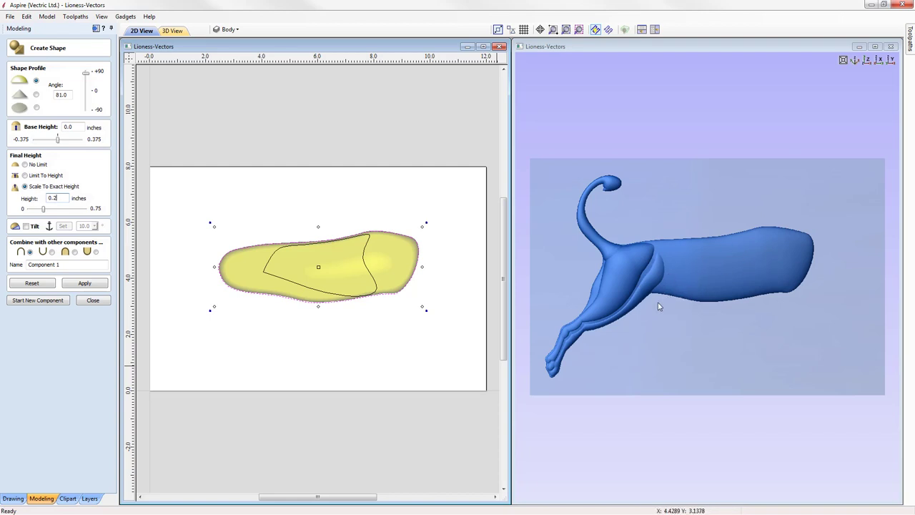
left_click_drag(62, 265, 28, 265)
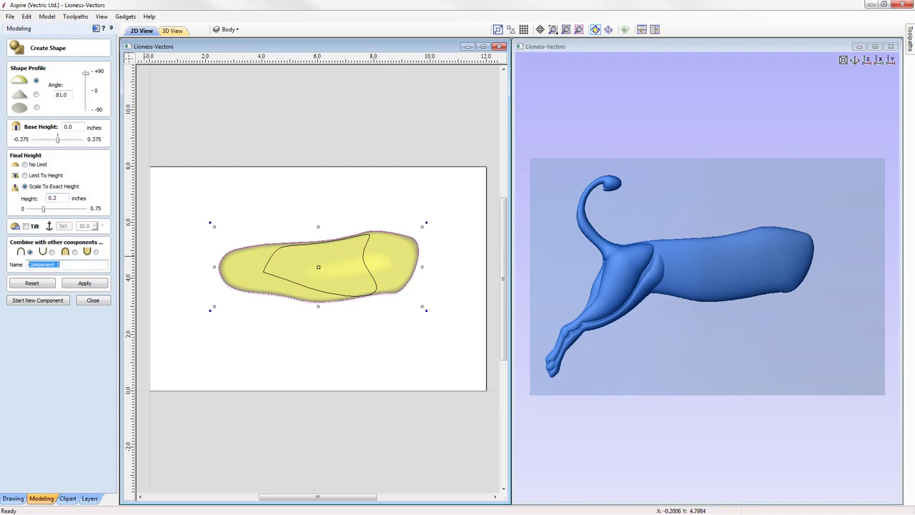
type("Body Base")
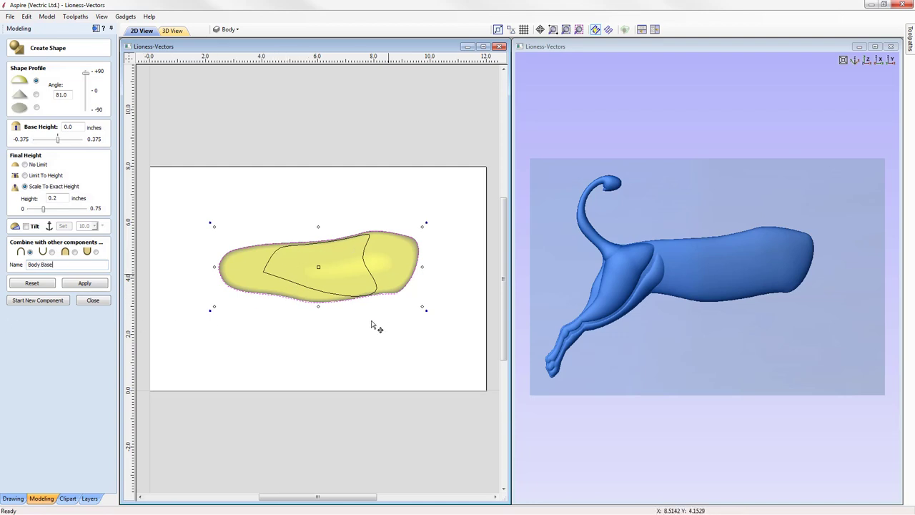
left_click(98, 284)
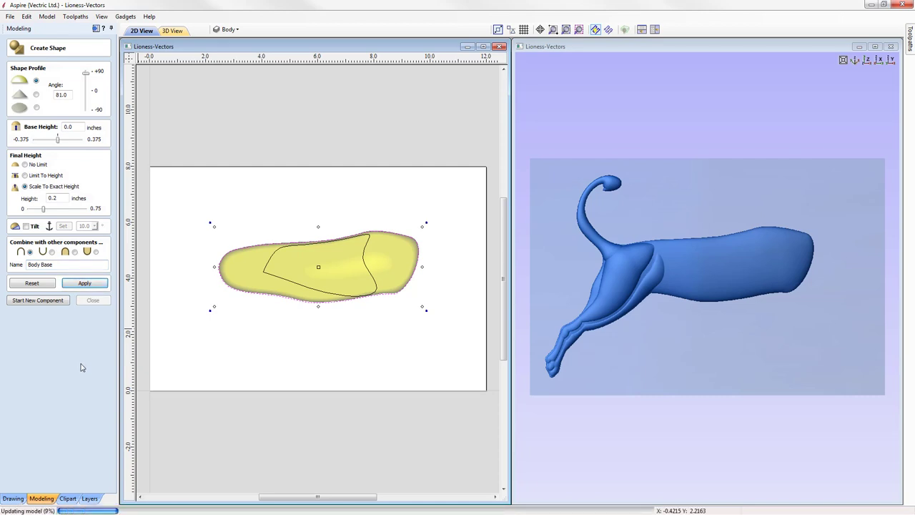
- Start a new component and create a round 81-degree shape from the inner body vector, scaled to exactly 0.15 inches high
left_click(47, 300)
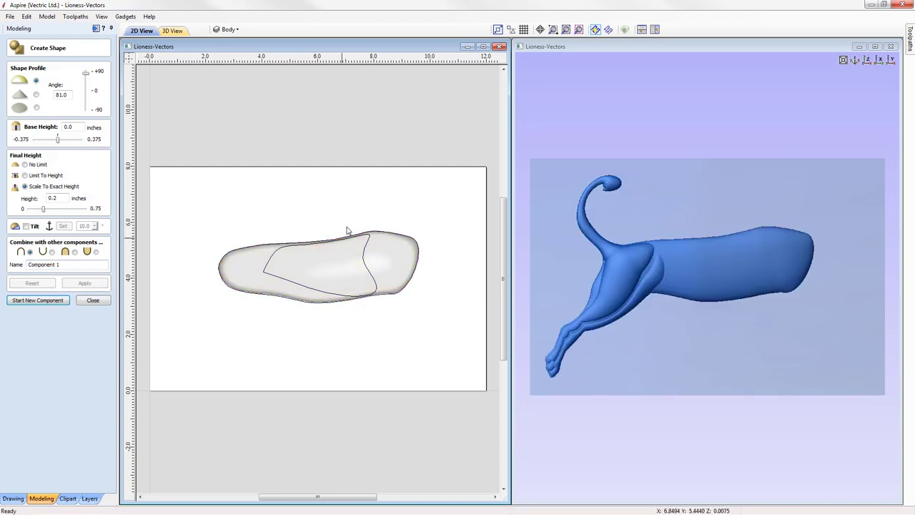
left_click(276, 255)
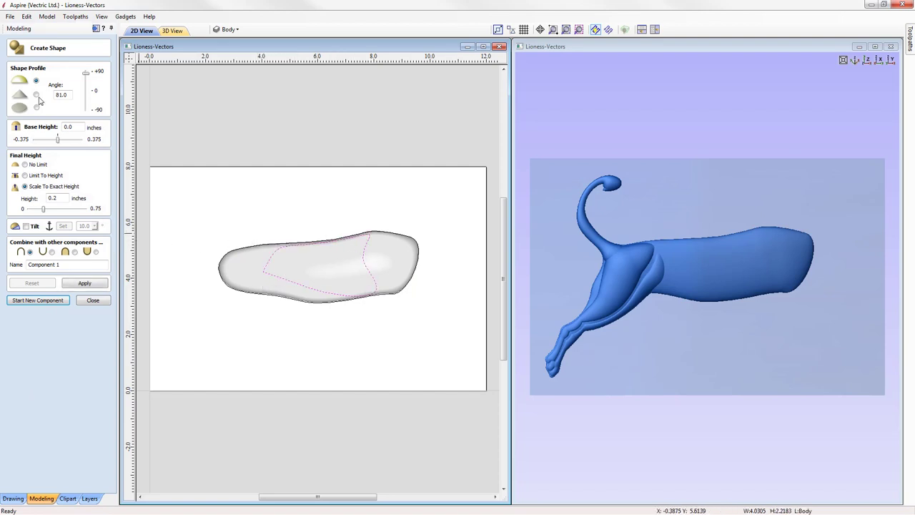
left_click(84, 283)
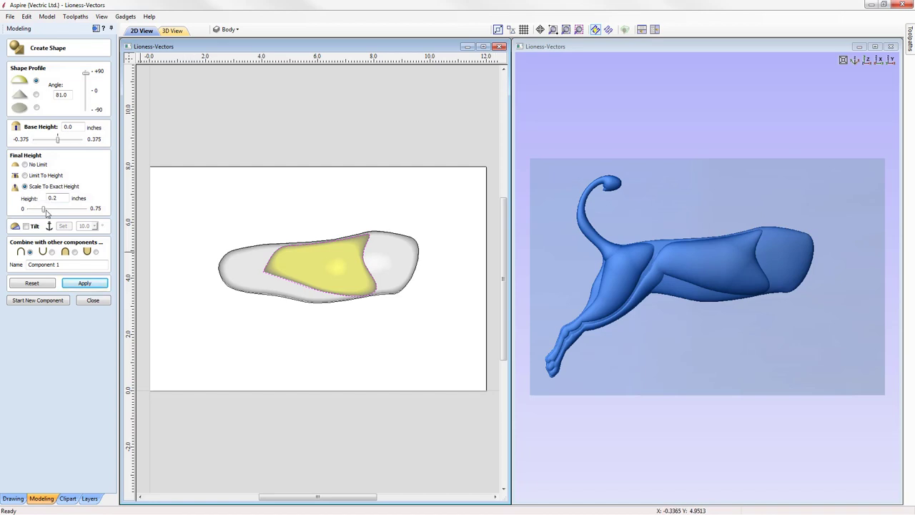
left_click_drag(43, 208, 40, 209)
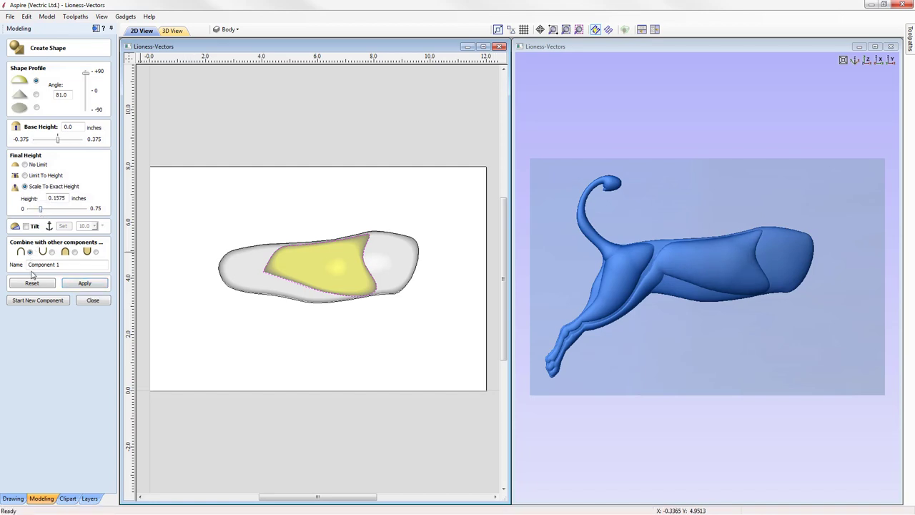
left_click_drag(58, 198, 85, 187)
key("Return")
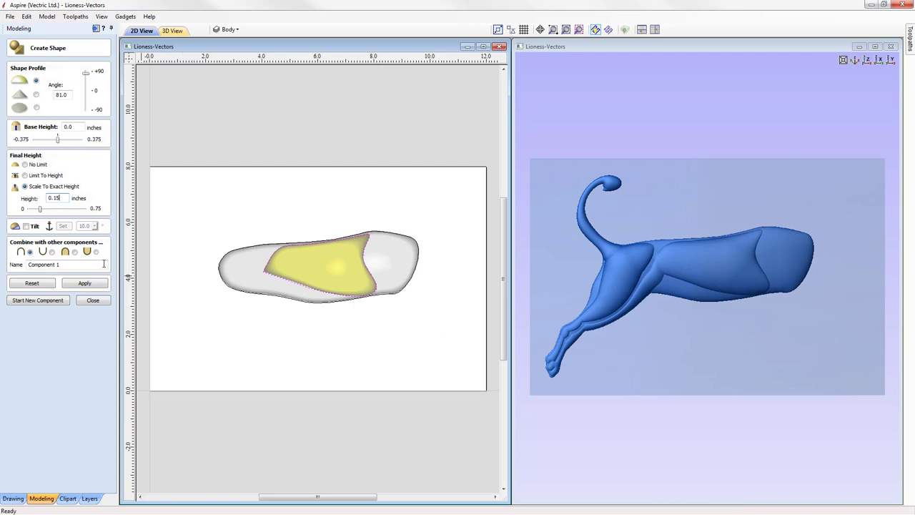
- Name the inner body shape Body Detail, apply it and finish the Create Shape command
left_click_drag(79, 264, 20, 312)
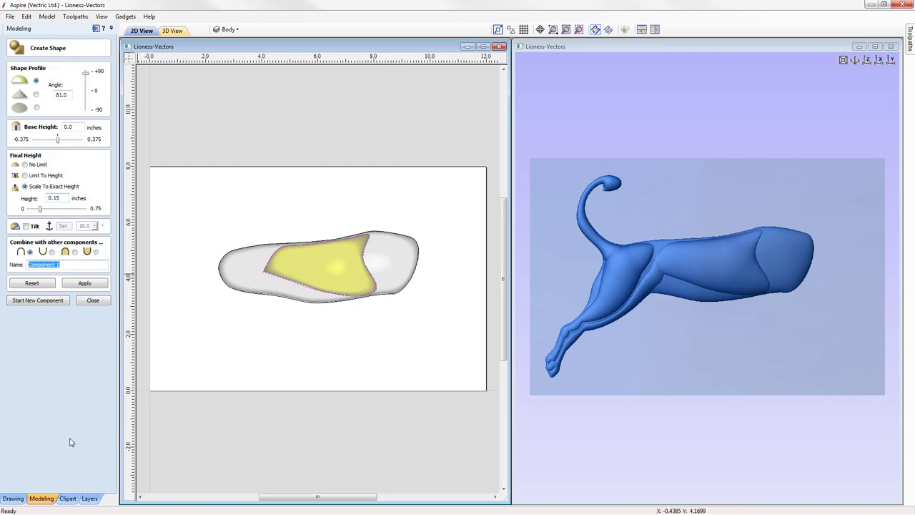
type("Body Detail")
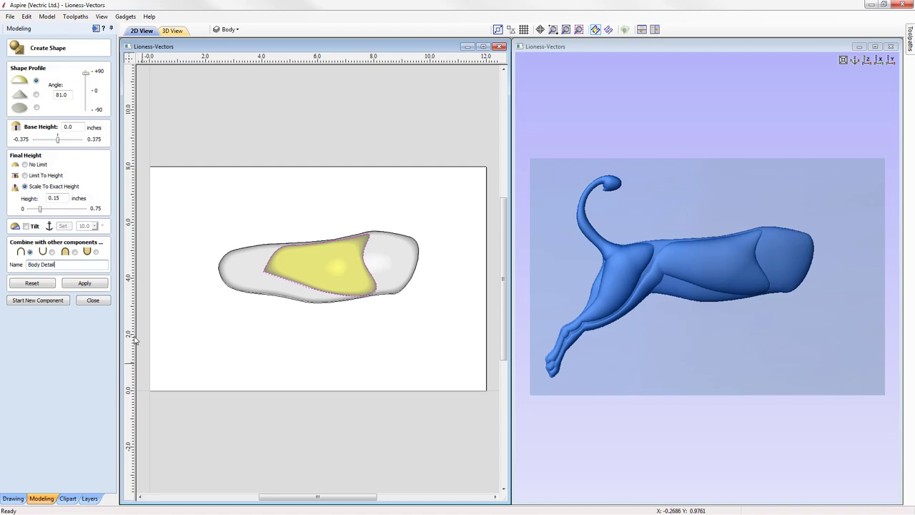
left_click(100, 284)
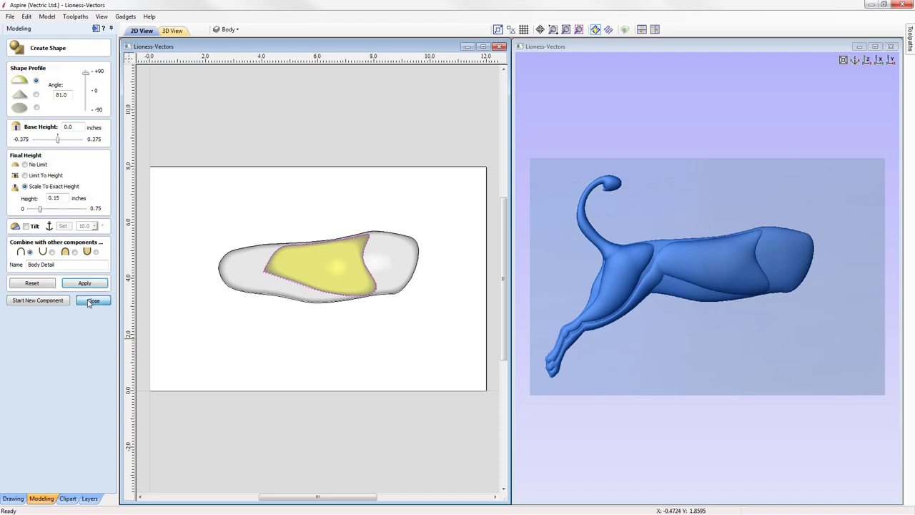
left_click(93, 300)
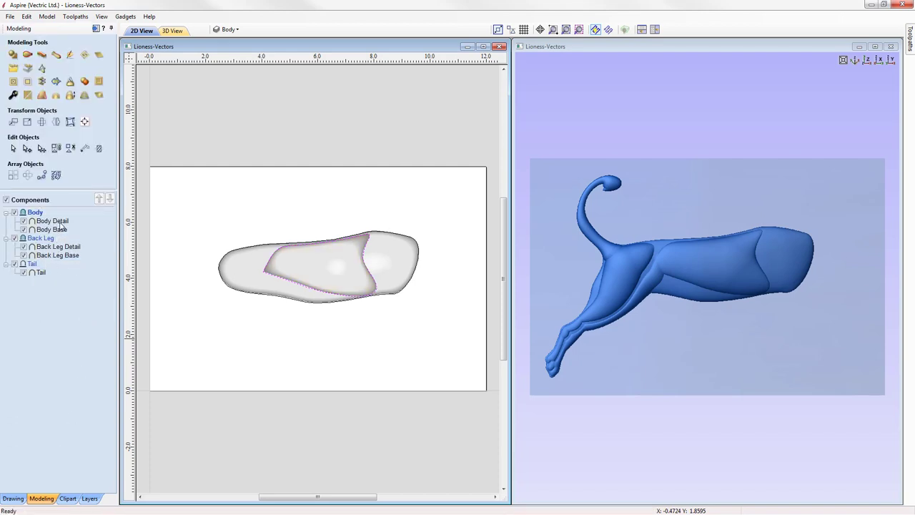
- Select the Body Detail and Body Base components in turn to examine their extent on the model, and clear the selection
left_click(57, 222)
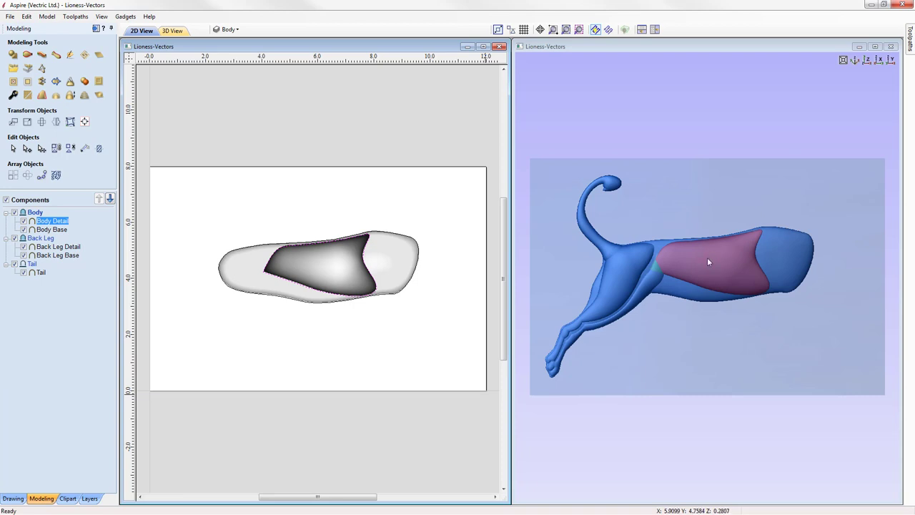
left_click(684, 293)
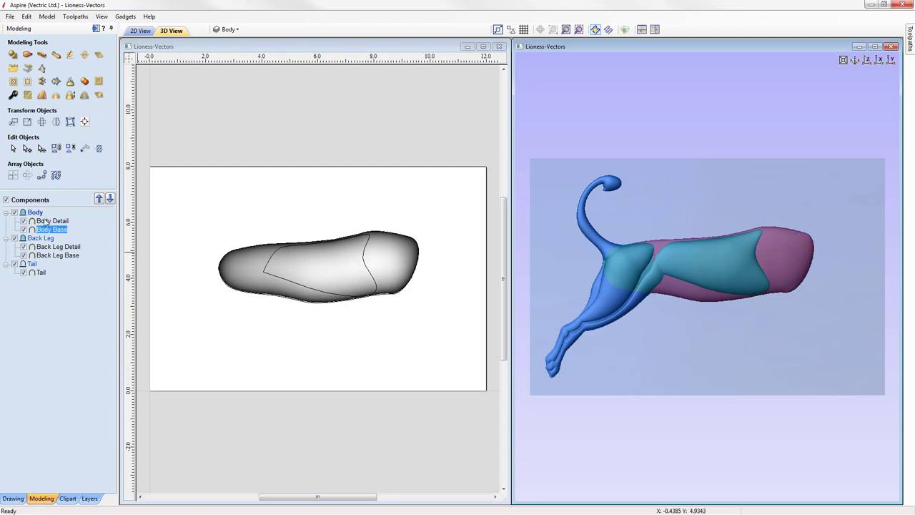
mouse_move(28, 216)
left_click(676, 365)
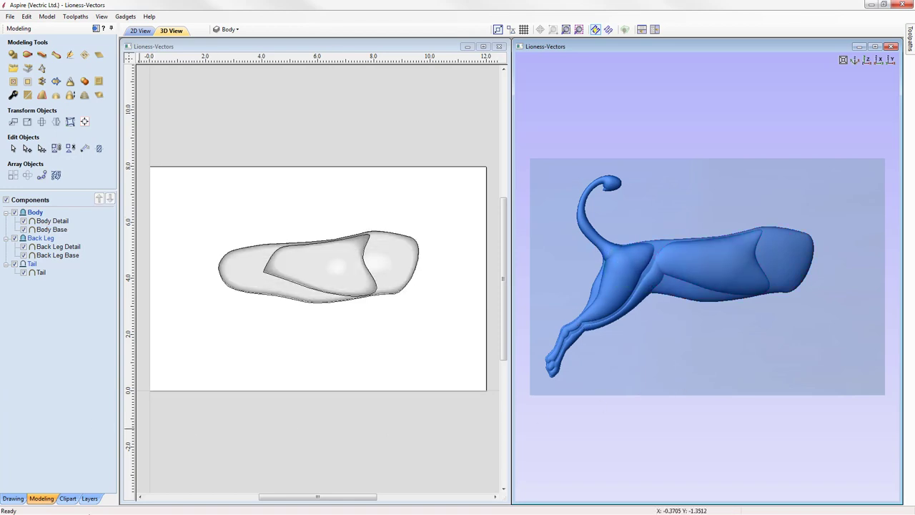
- Hide the Body layer, show the Front Leg layer and make Front Leg the active layer
left_click(229, 30)
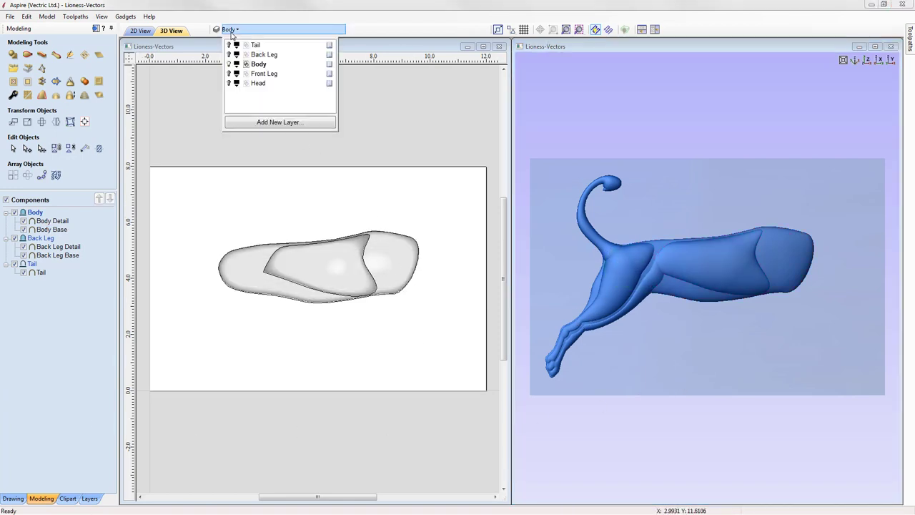
left_click(229, 65)
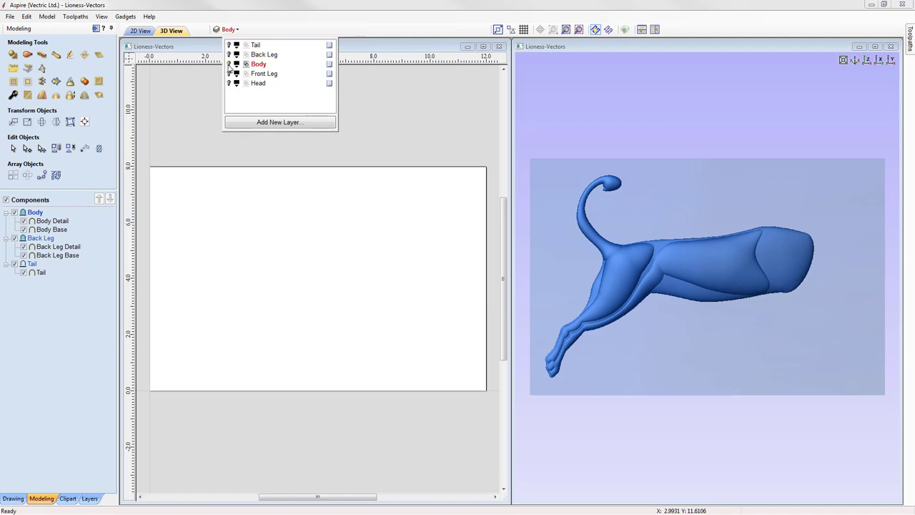
left_click(229, 73)
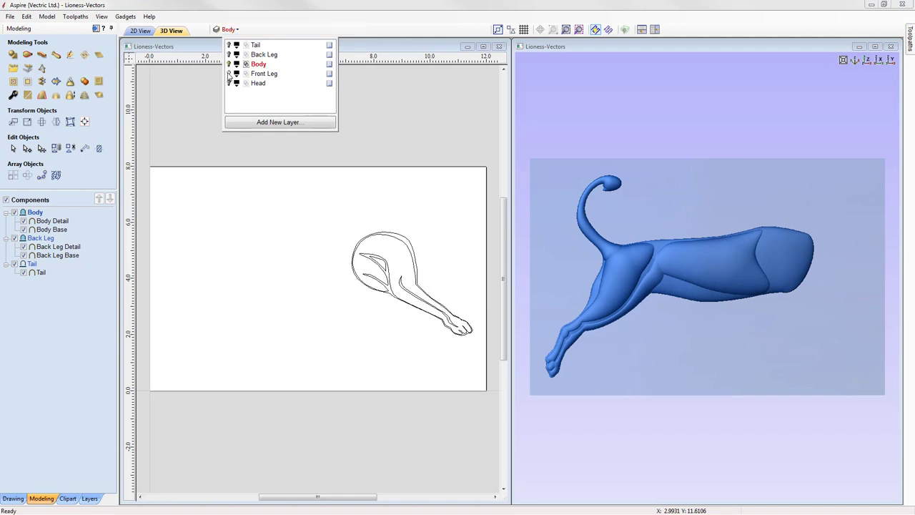
left_click(264, 74)
left_click(253, 148)
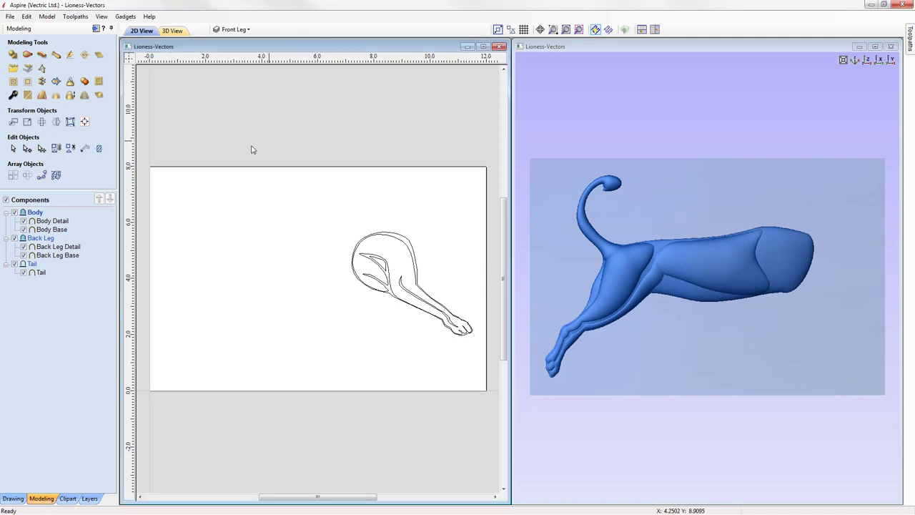
- Insert a new component level above Body, rename it Front Leg and set its combine mode to Merge
right_click(38, 216)
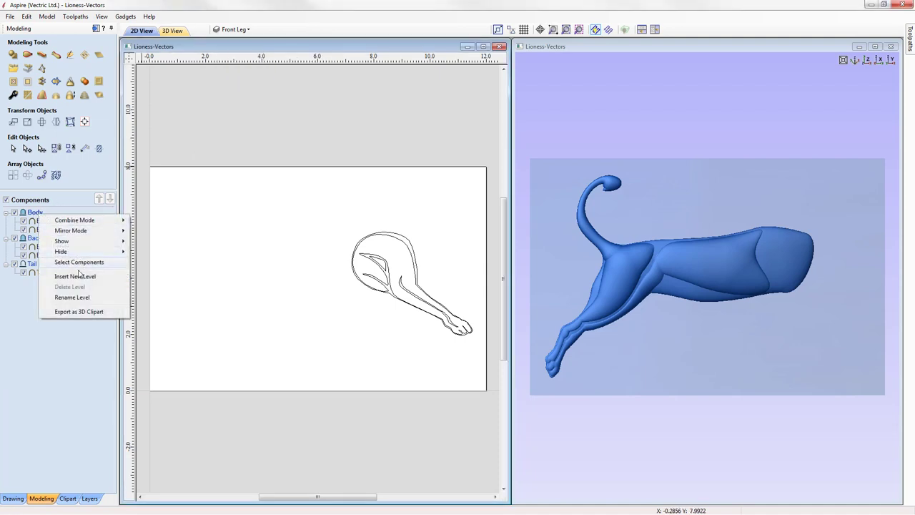
left_click(75, 276)
right_click(40, 213)
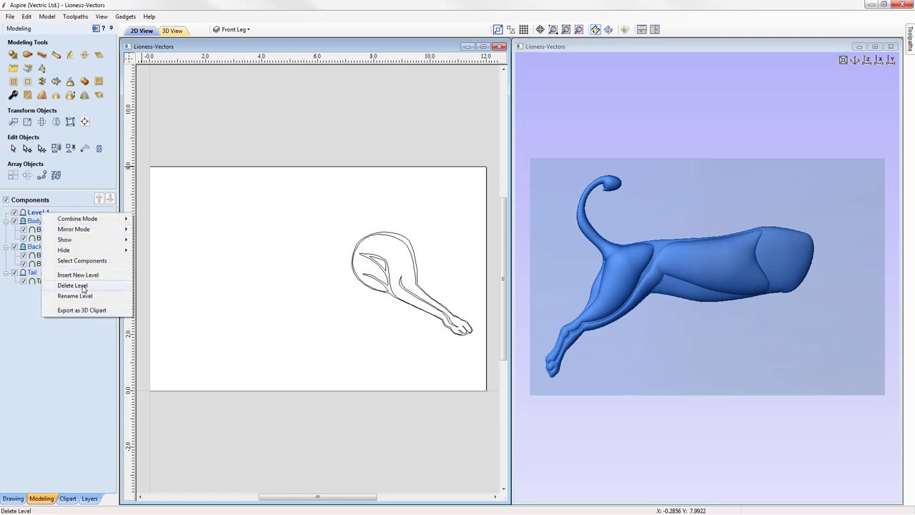
left_click(75, 295)
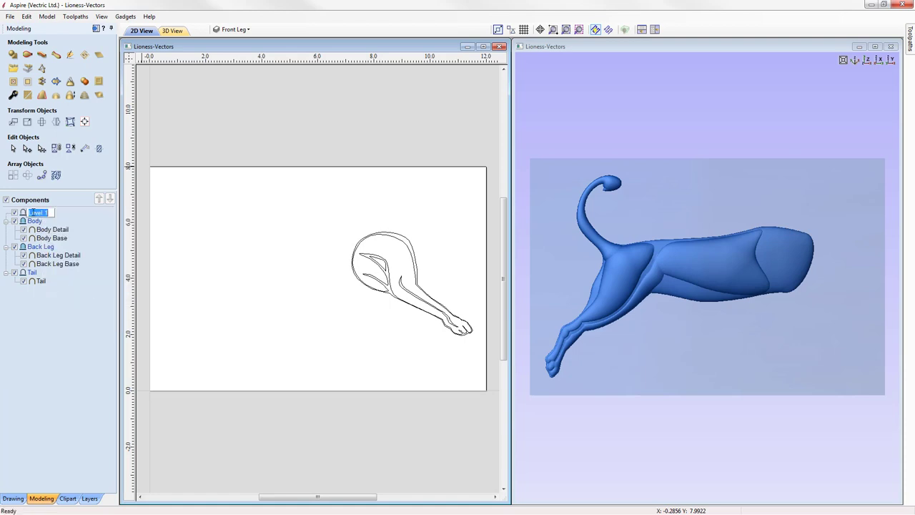
type("Front Leg")
key("Return")
right_click(52, 213)
mouse_move(100, 220)
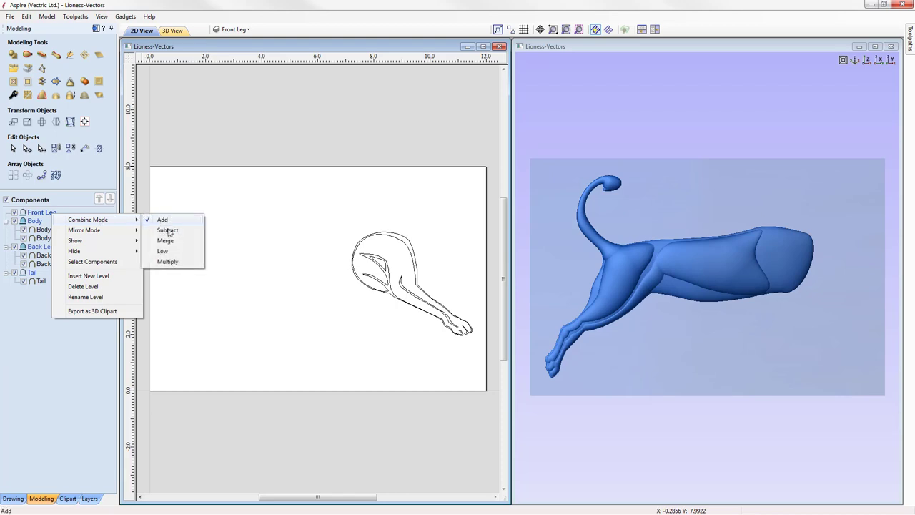
left_click(167, 230)
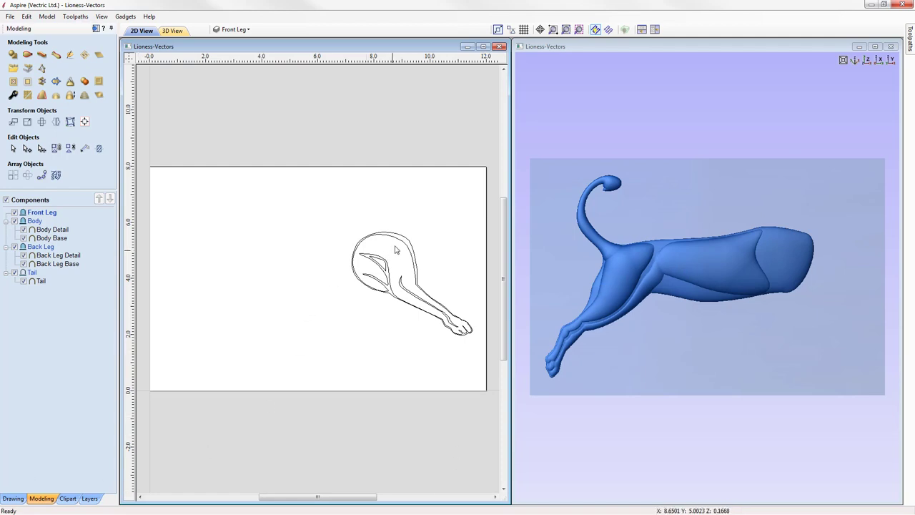
- Create a shape from the outer front leg outline, scaled to an exact height of 0.2 inches
left_click(352, 259)
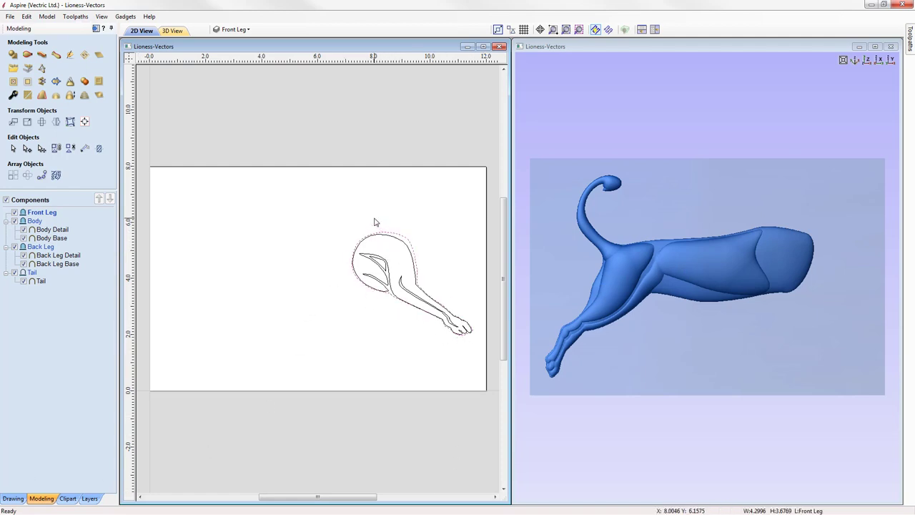
left_click(13, 54)
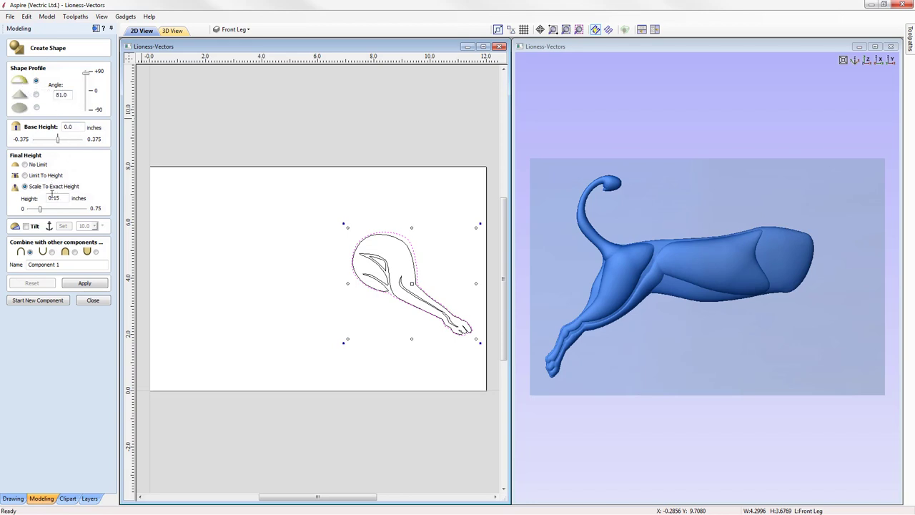
left_click(90, 285)
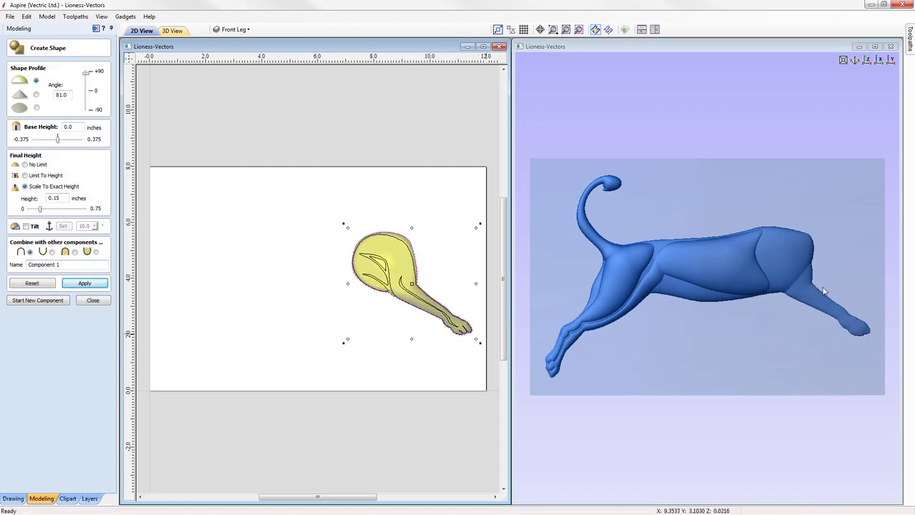
left_click(59, 199)
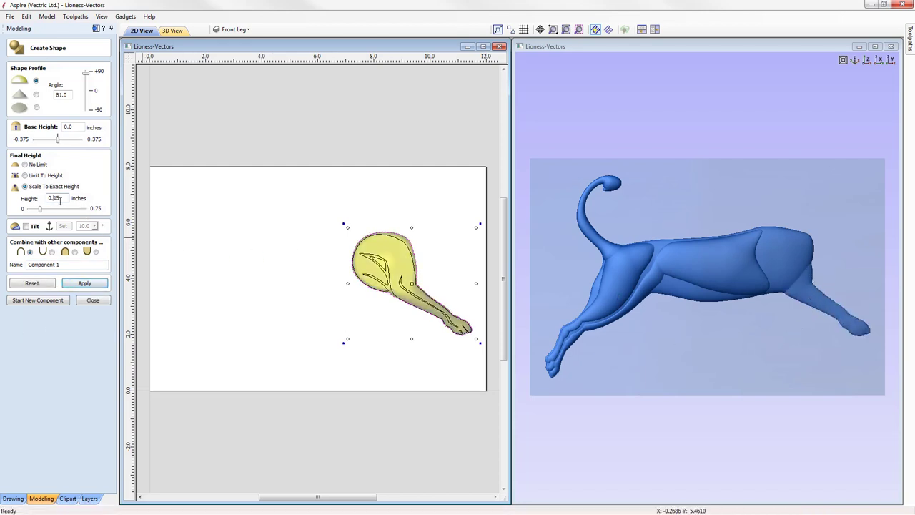
double_click(59, 200)
type("2")
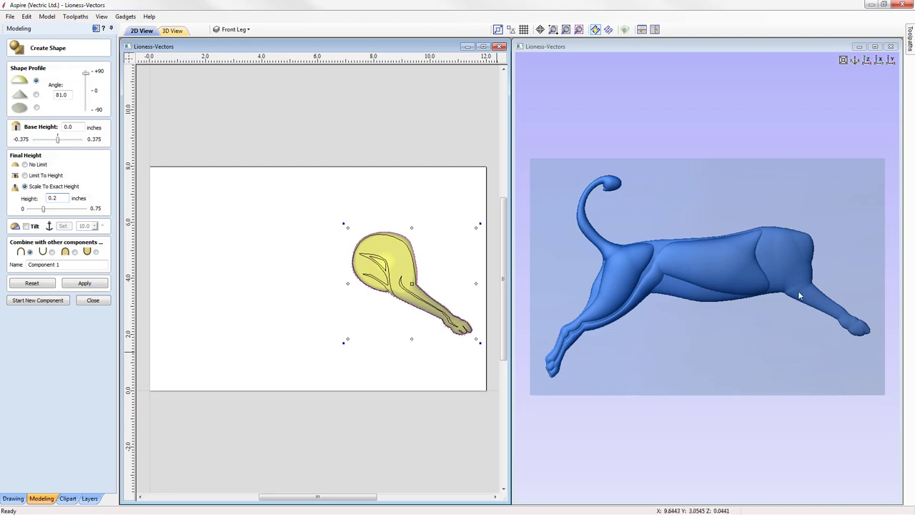
- Name the outer front leg shape Front Leg Base and apply it
left_click(75, 265)
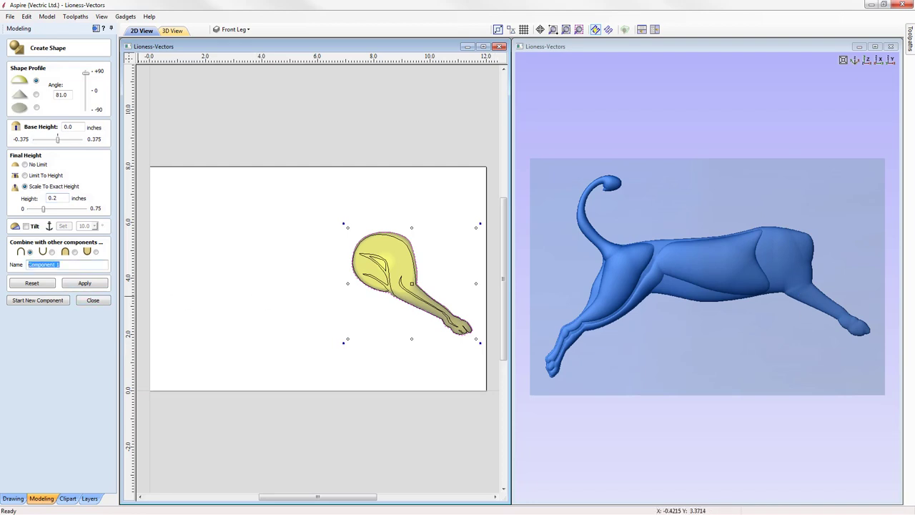
type("Front Leg Base")
left_click(84, 283)
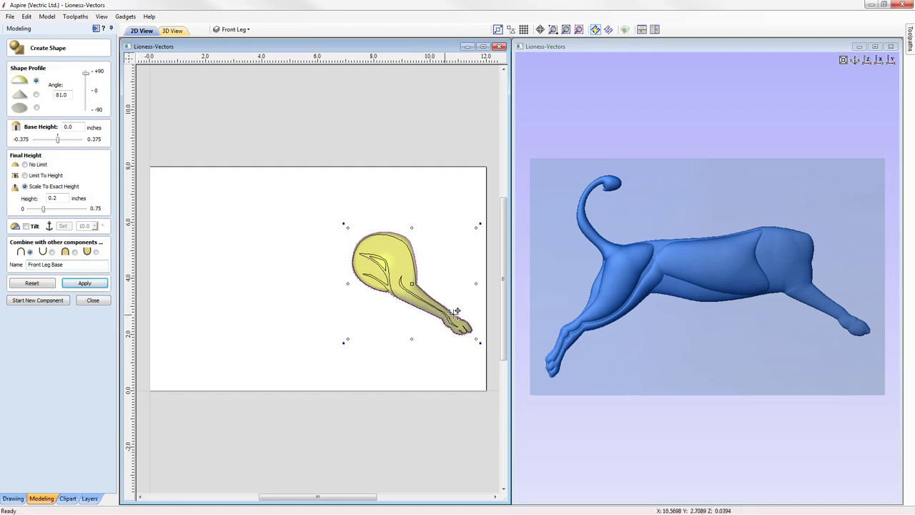
- Start a new component and create a shape from the three inner front leg vectors
left_click(36, 300)
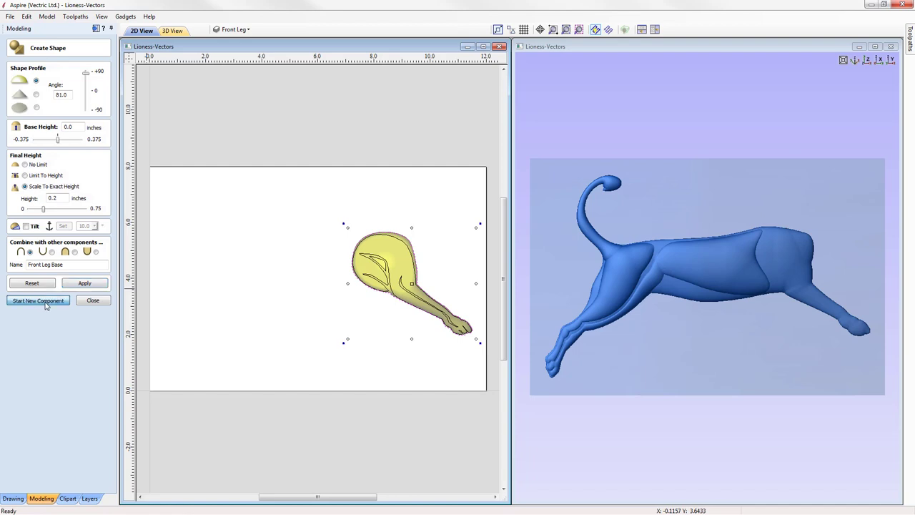
left_click(403, 244)
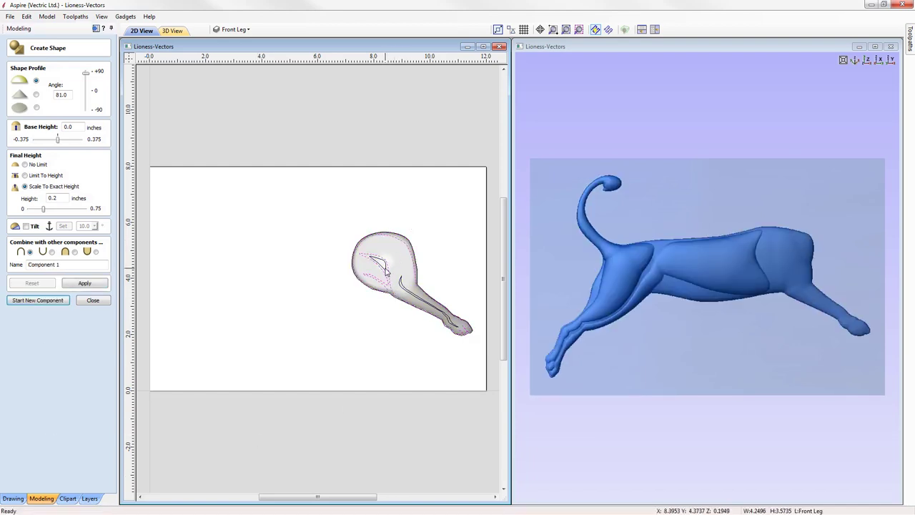
left_click(385, 268, "shift")
left_click(404, 305, "shift")
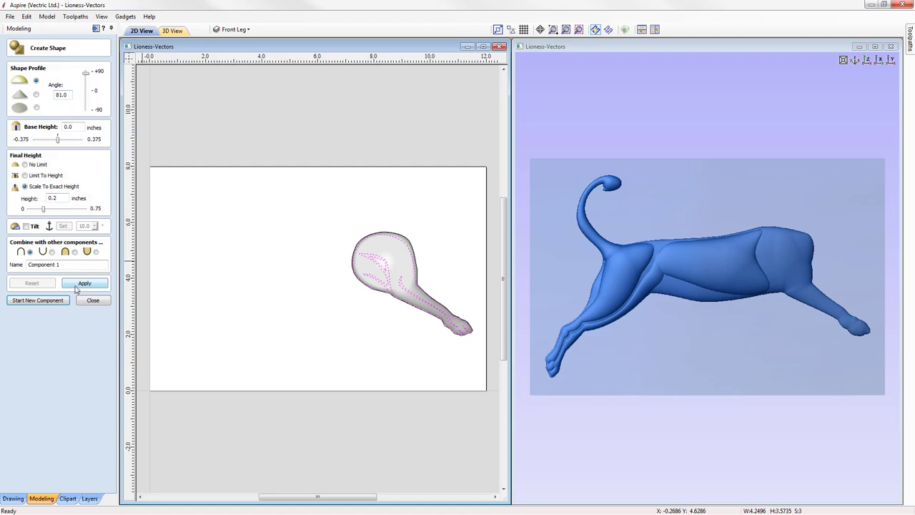
left_click(100, 286)
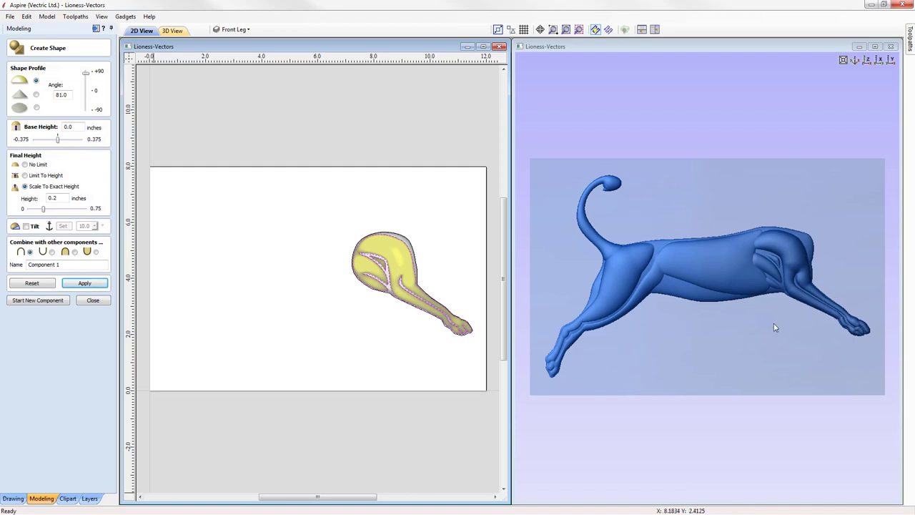
- Lower the inner front leg shape's exact height to 0.1125 inches
double_click(54, 199)
type("0.15")
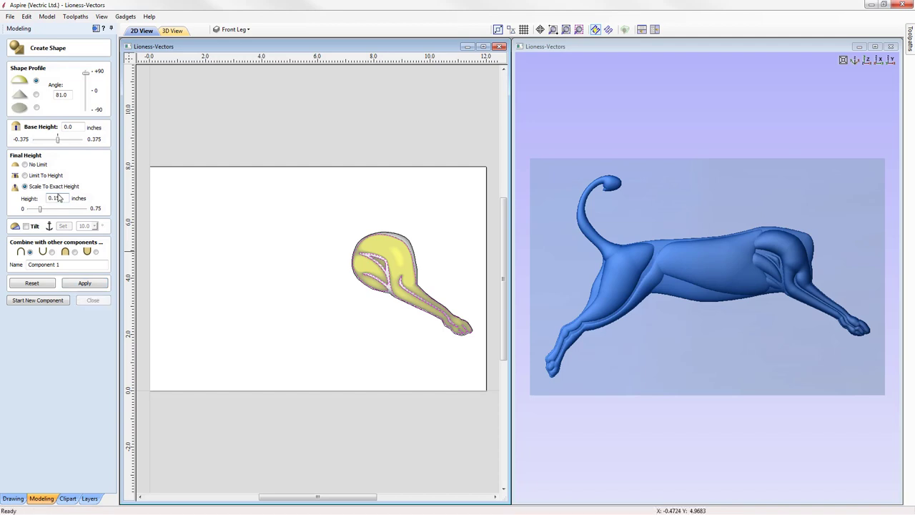
key("Return")
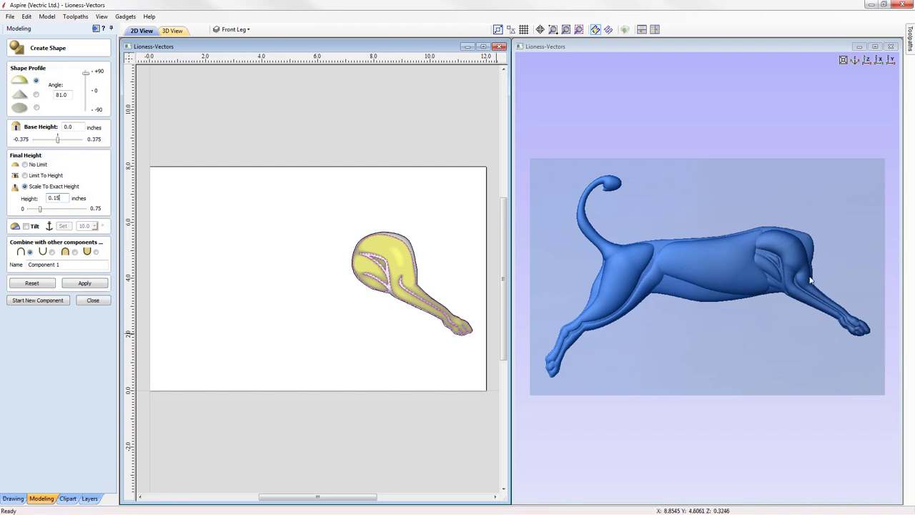
left_click_drag(40, 212, 38, 212)
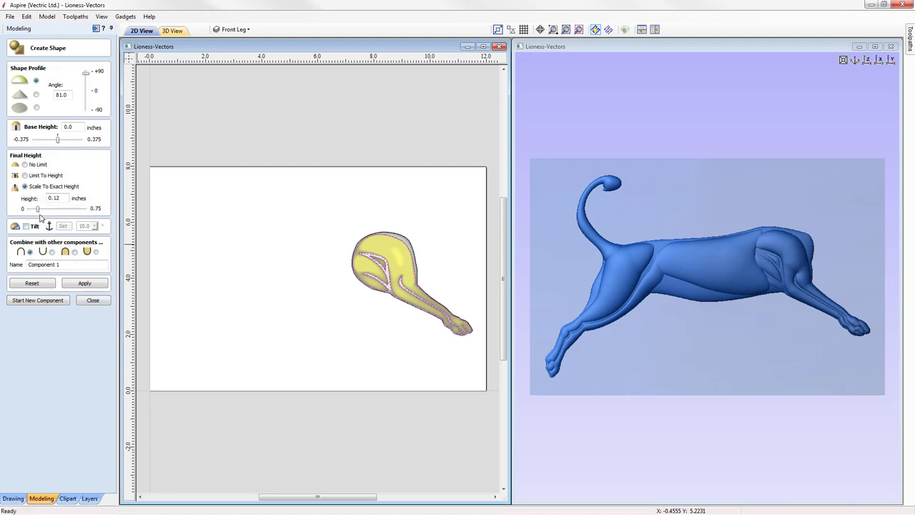
left_click_drag(39, 213, 37, 213)
- Name the inner front leg shape Front Leg Detail, apply it and finish the Create Shape command
double_click(47, 265)
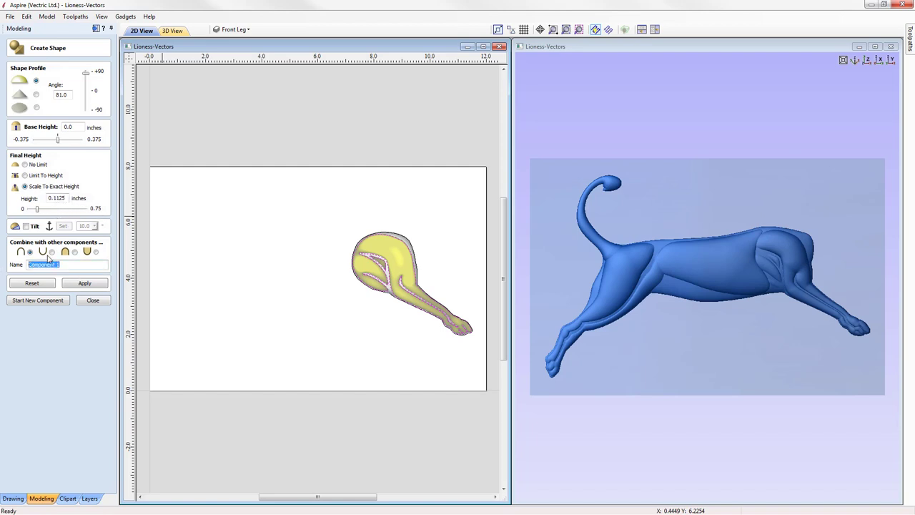
type("Front Leg Detail")
left_click(85, 283)
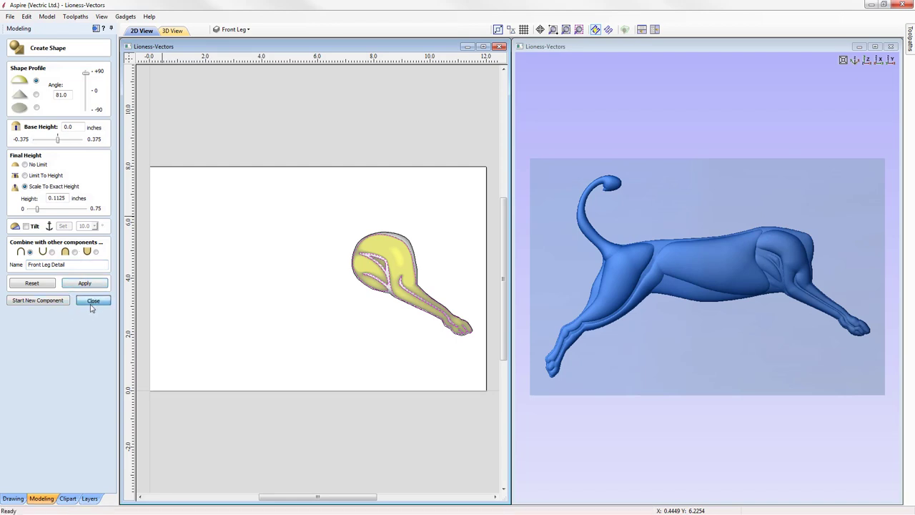
left_click(93, 300)
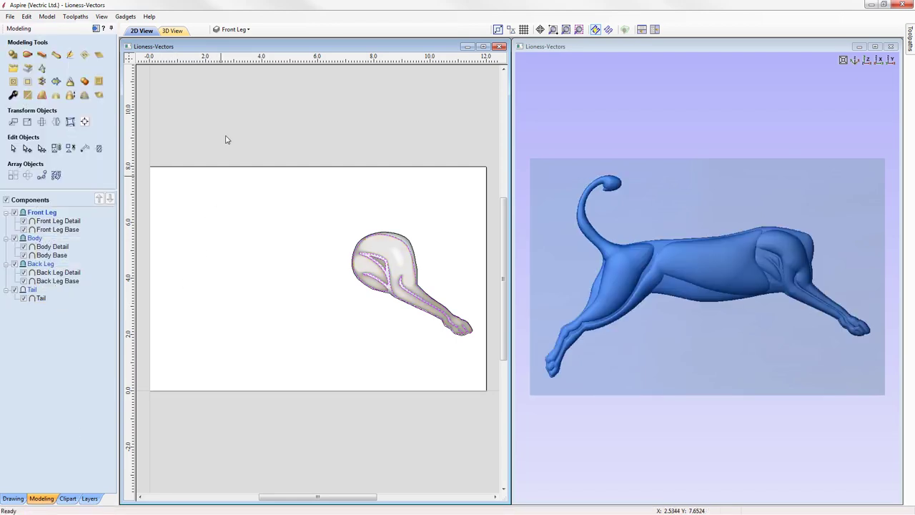
- Hide the Front Leg layer, show the Head layer and make Head the active layer
left_click(233, 30)
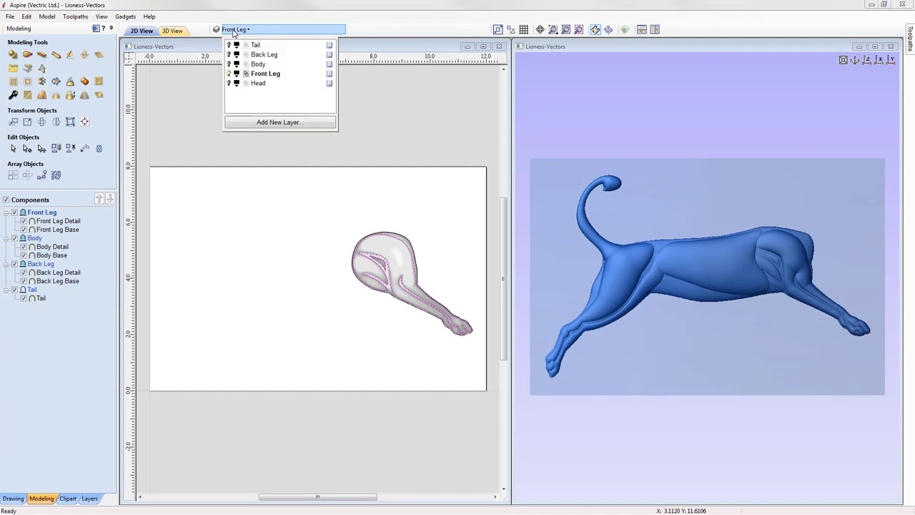
left_click(229, 73)
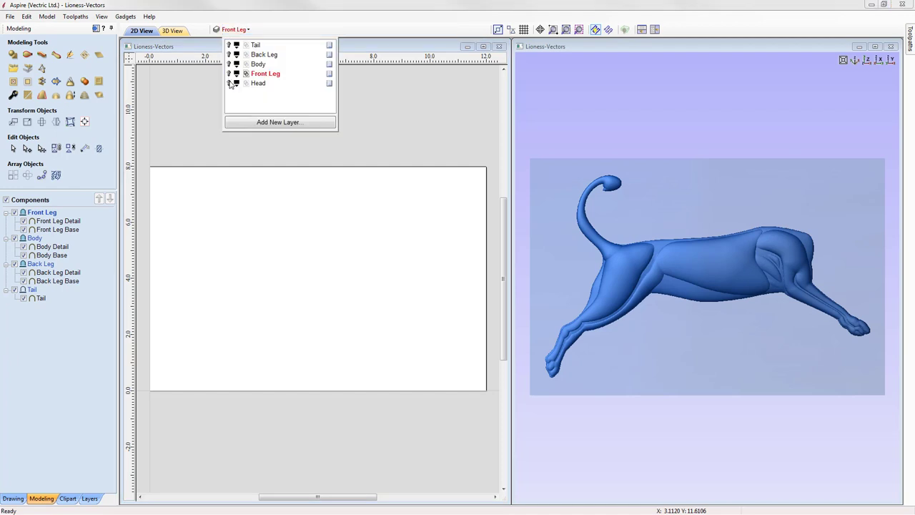
left_click(228, 84)
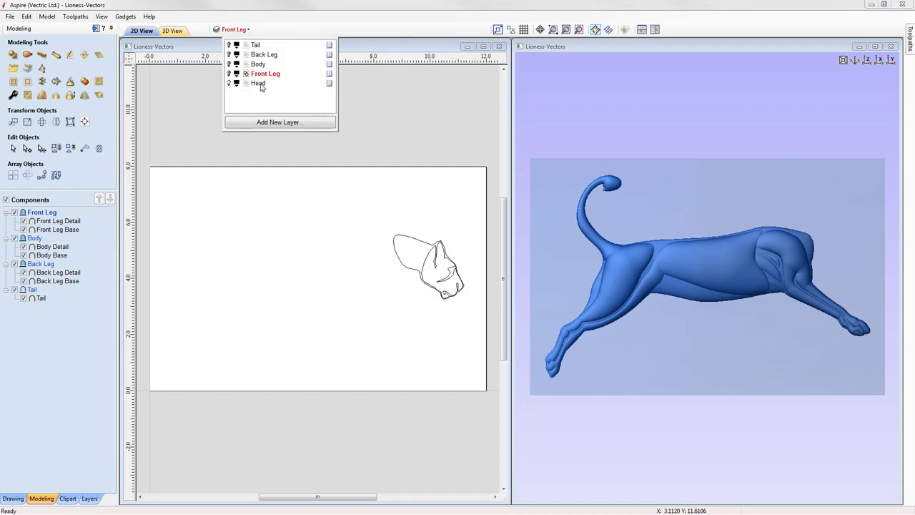
left_click(259, 83)
left_click(267, 163)
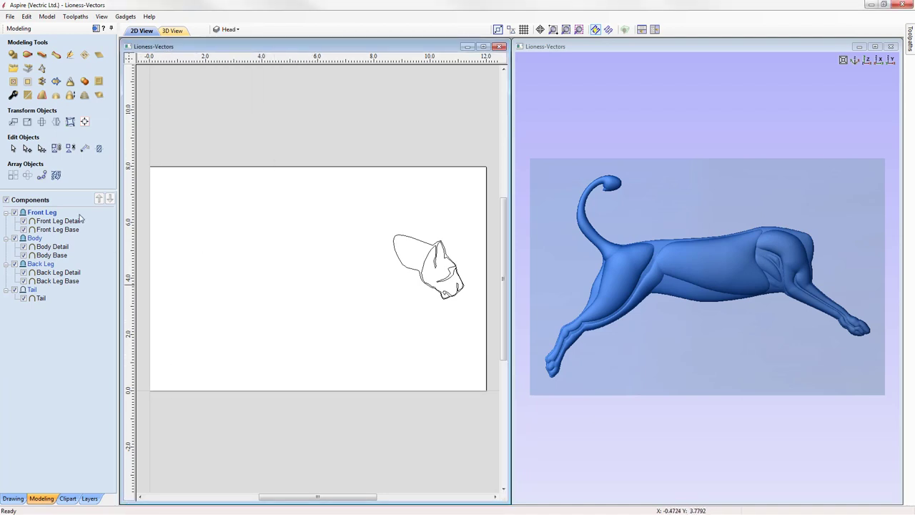
- Insert a new component level above Front Leg and rename it Head
right_click(47, 214)
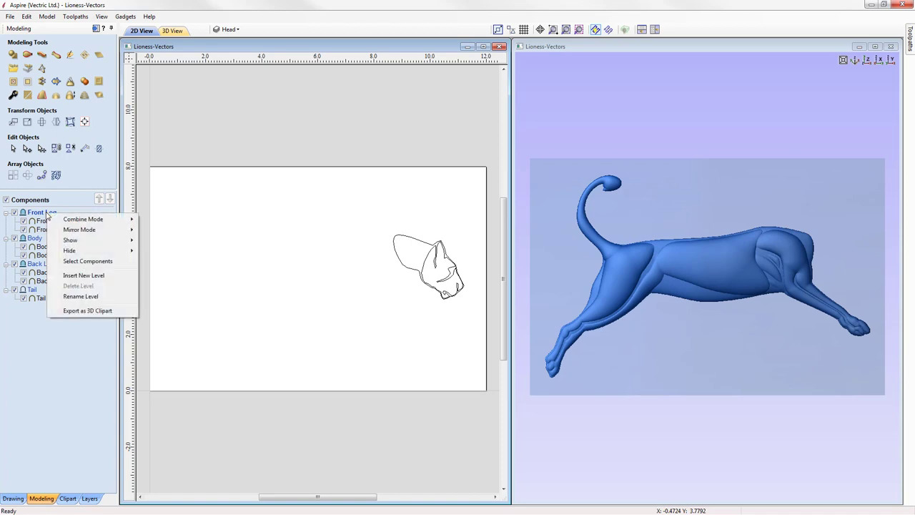
left_click(97, 277)
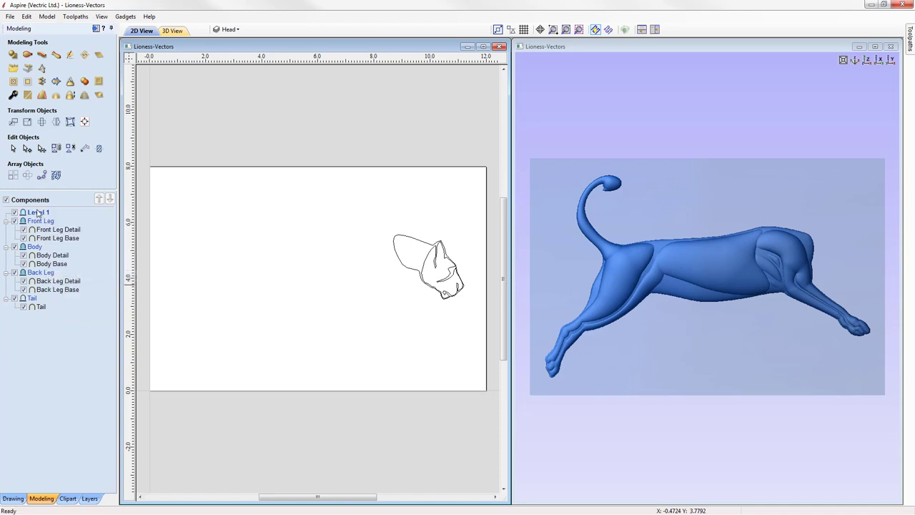
right_click(40, 213)
left_click(71, 293)
type("Head")
key("Return")
- Set the Head level's combine mode to Merge
right_click(38, 213)
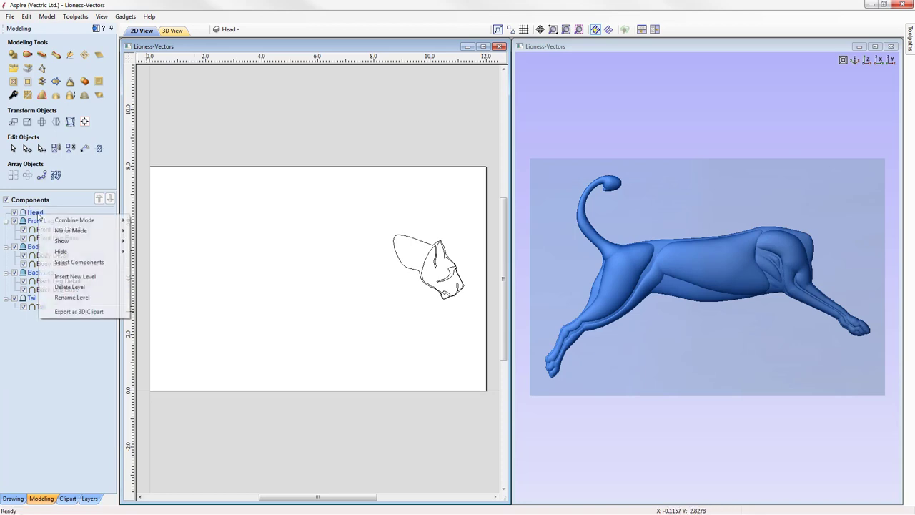
mouse_move(98, 222)
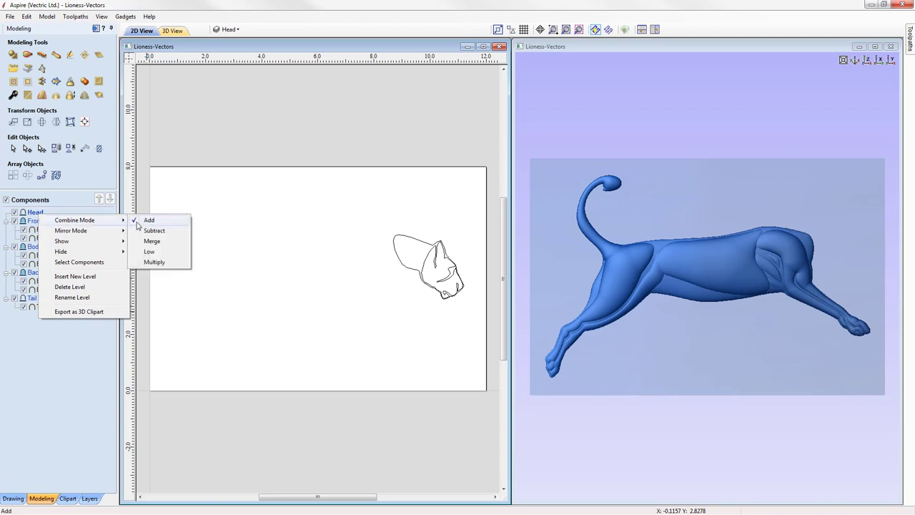
left_click(151, 241)
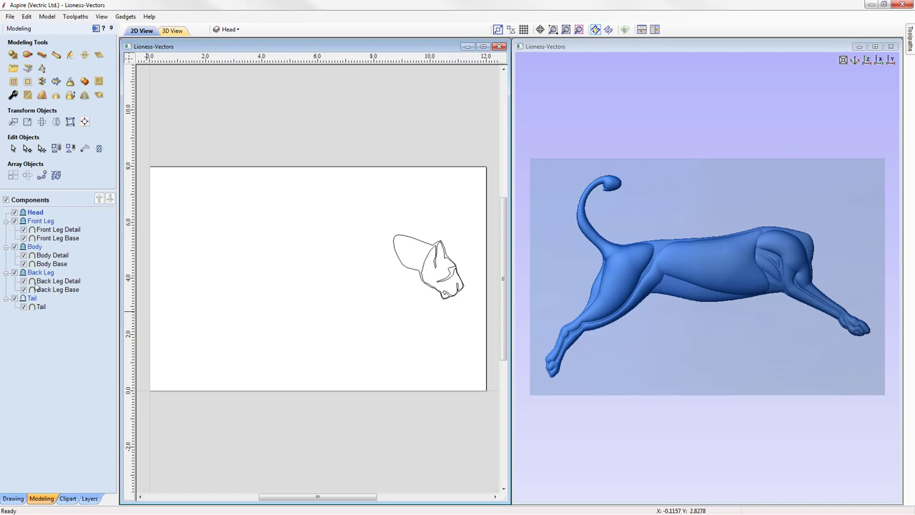
mouse_move(40, 311)
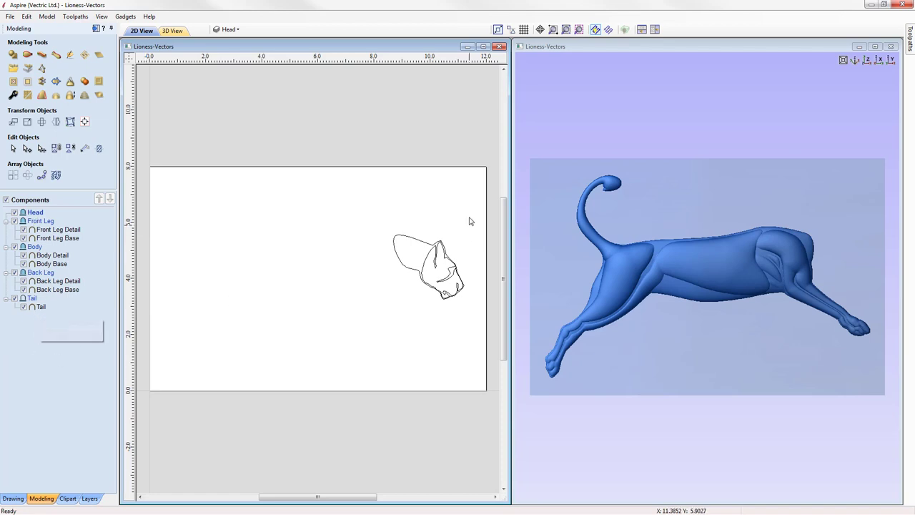
- Create a shape from the outer head and neck outline, scaled to an exact height of 0.2 inches
left_click(424, 245)
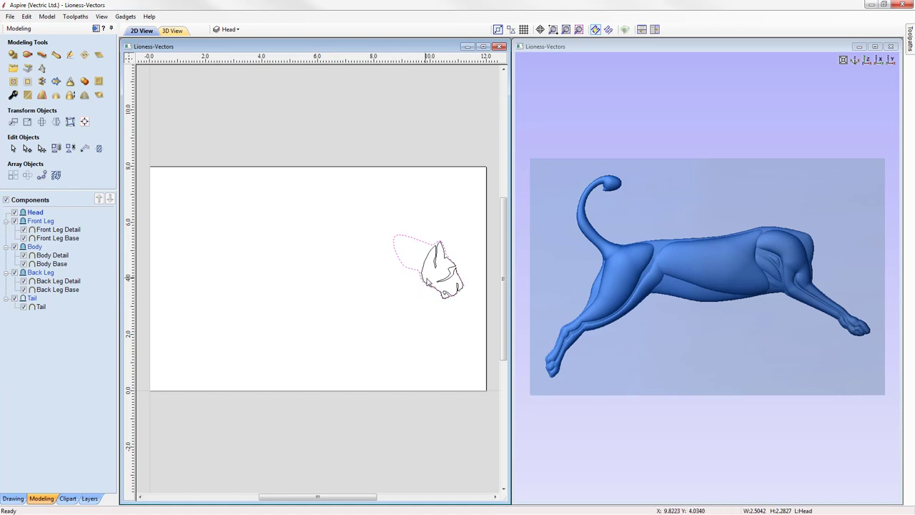
left_click(12, 56)
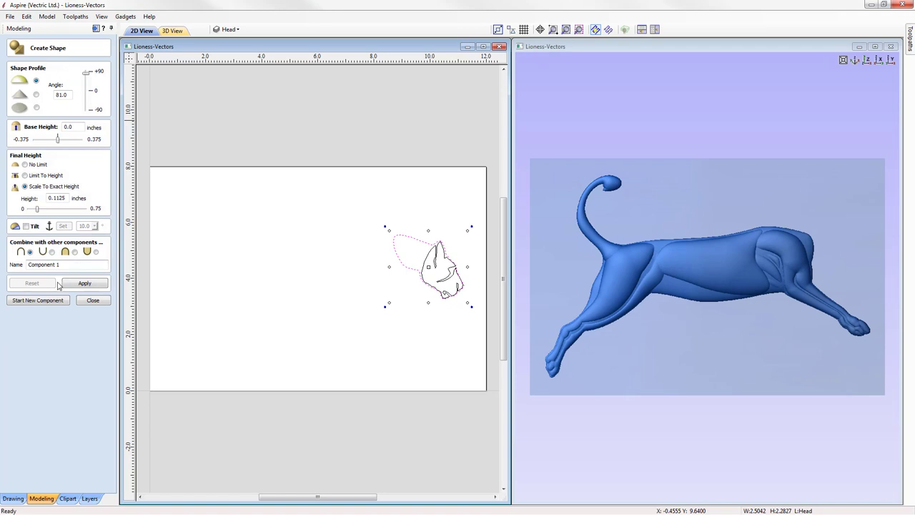
left_click(84, 284)
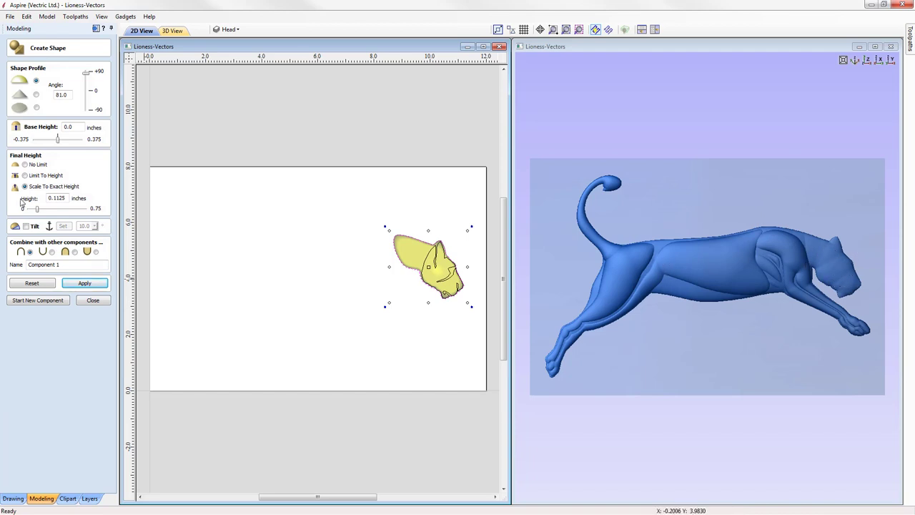
left_click_drag(55, 198, 70, 202)
type("2")
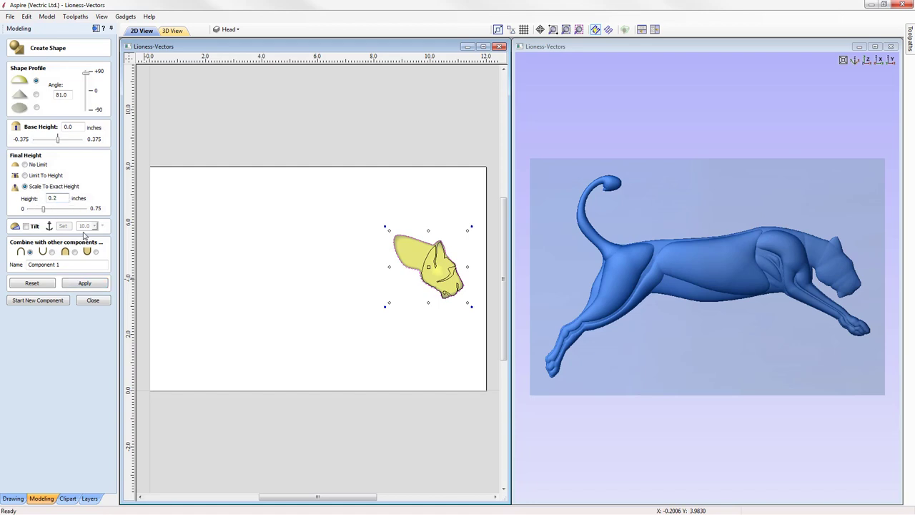
left_click(85, 283)
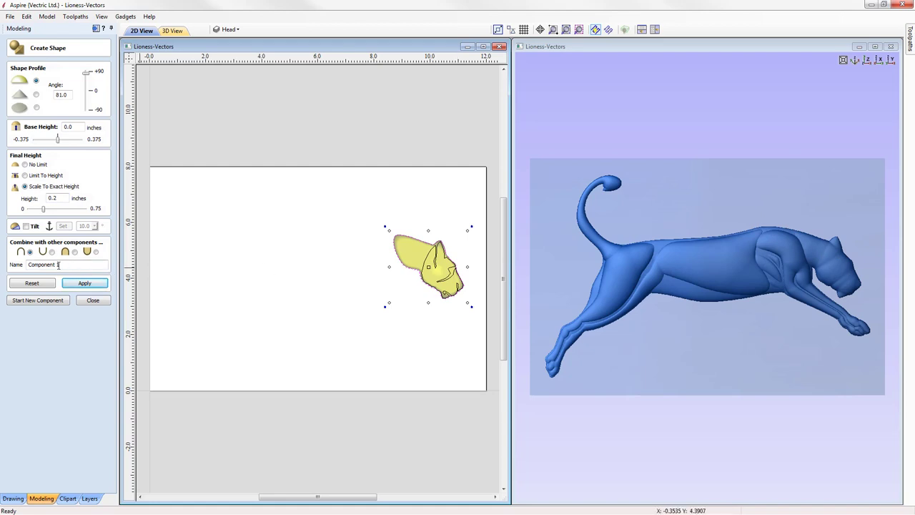
- Name the outer head shape Head Base, apply it and start a new component
left_click_drag(59, 265, 2, 265)
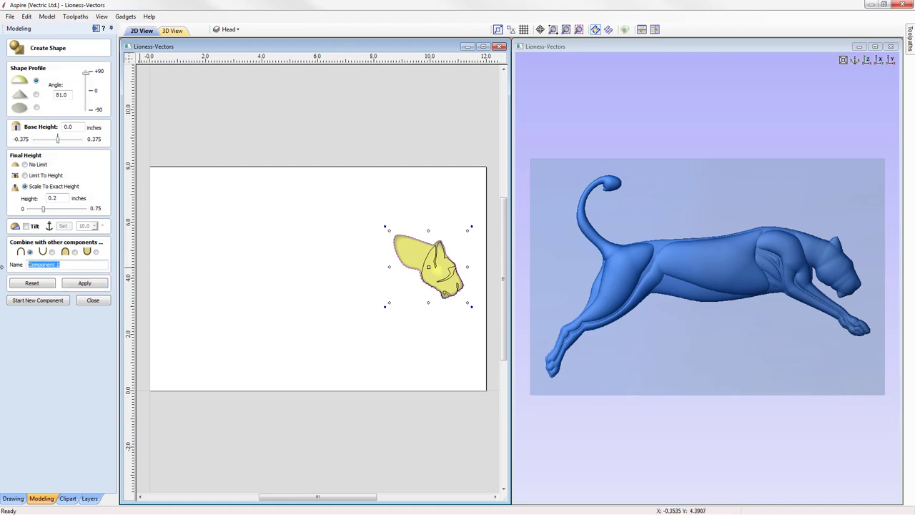
type("Head Base")
left_click(84, 283)
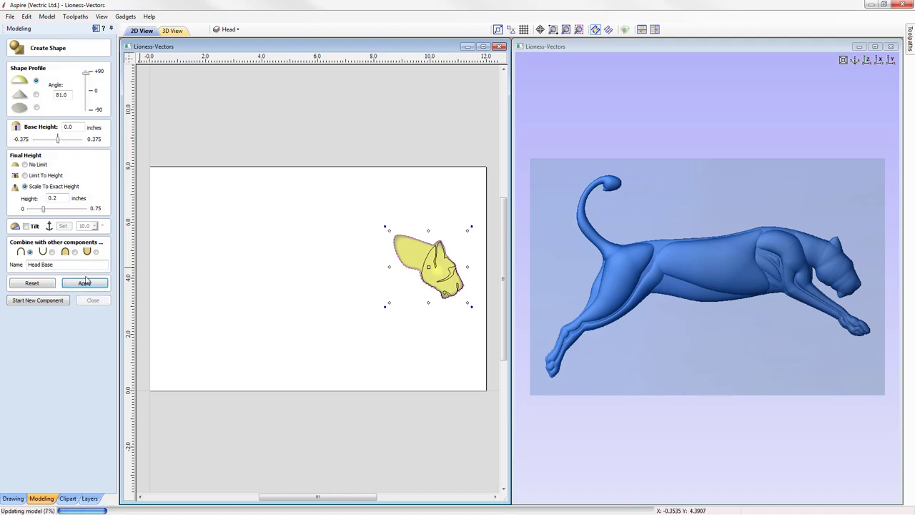
left_click(50, 298)
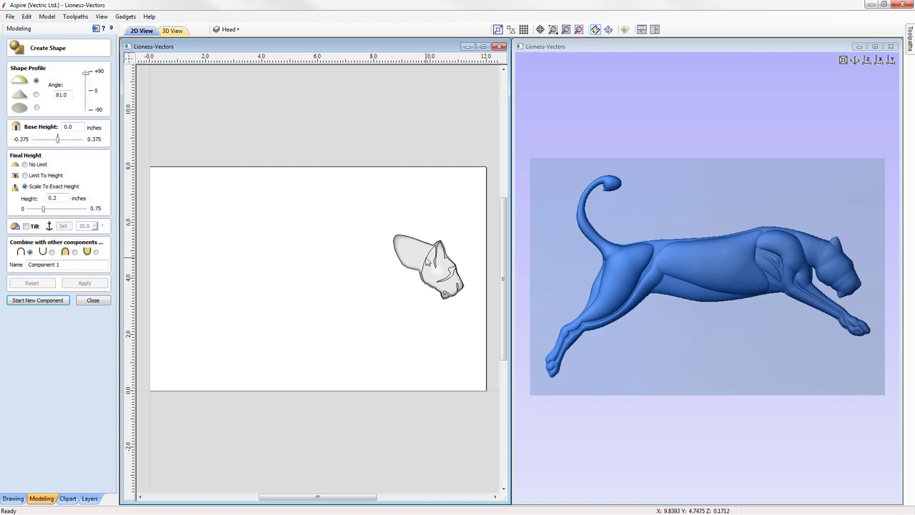
- Create a rounded shape from the inner head detail vectors, scaled to an exact height of 0.15 inches
left_click(429, 262)
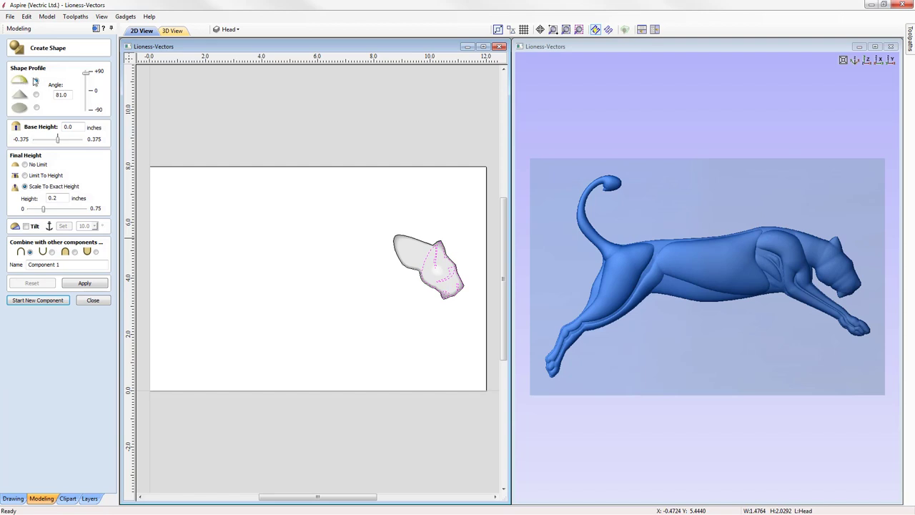
double_click(65, 198)
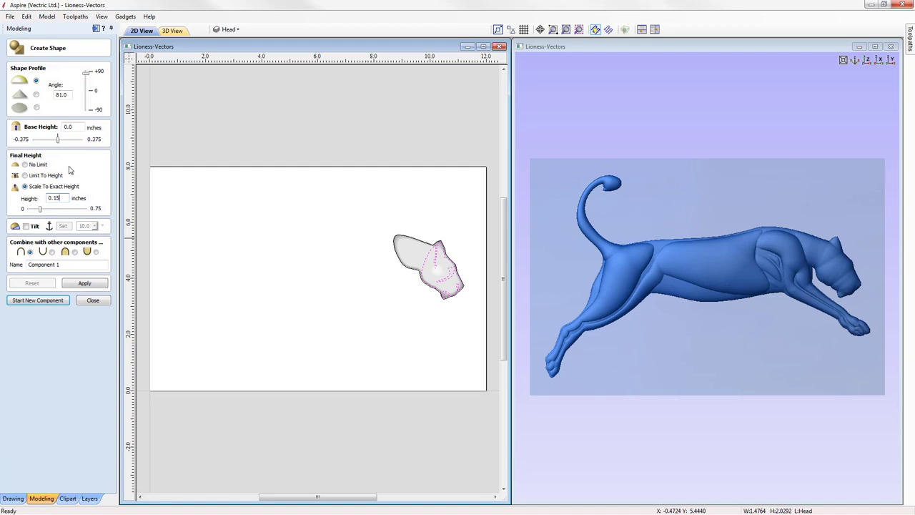
left_click(76, 283)
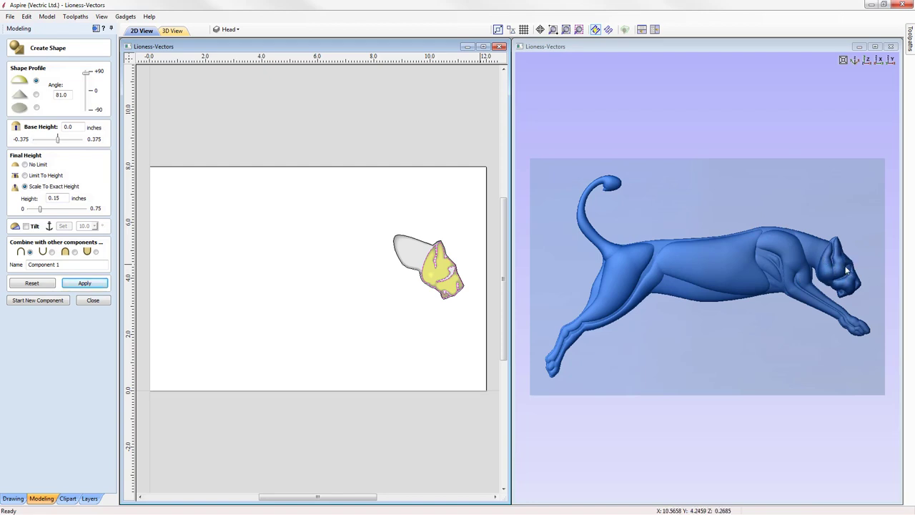
- Lower the head detail shape's exact height to 0.1 inches and then to 0.06 inches
left_click(60, 201)
key("BackSpace")
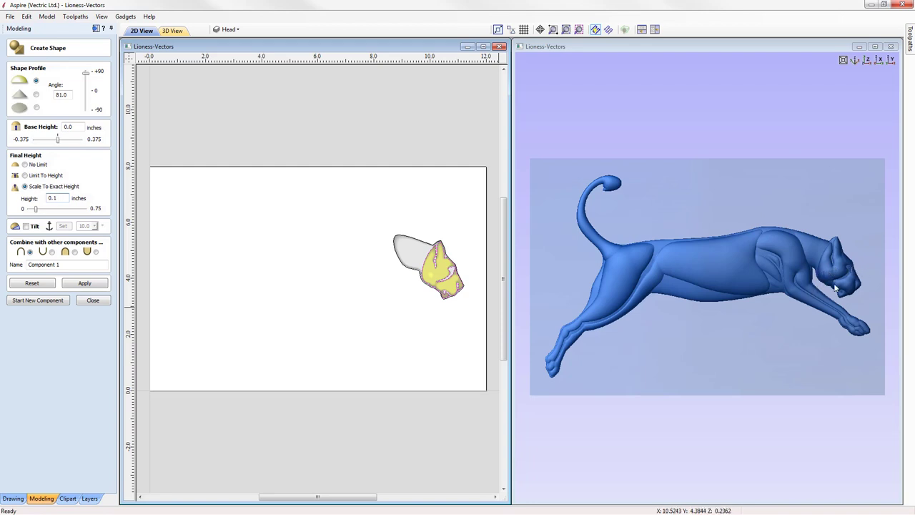
left_click_drag(35, 209, 33, 210)
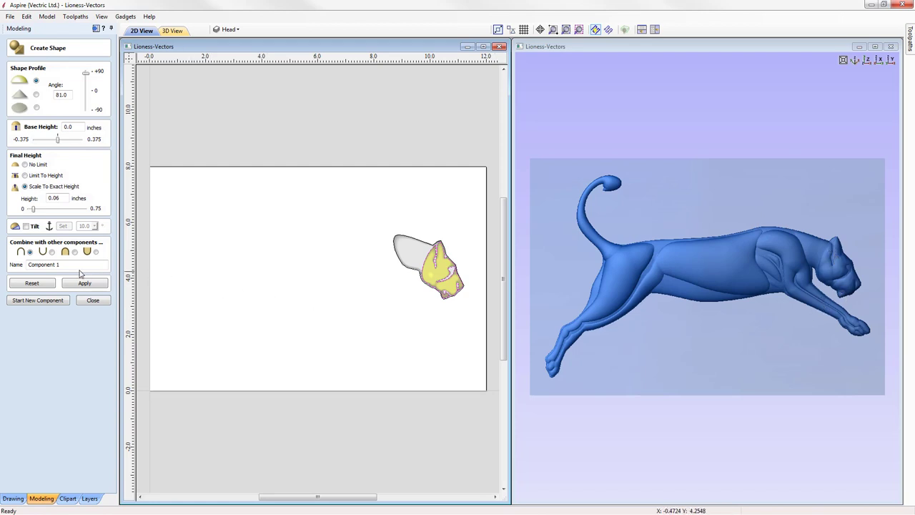
- Name the inner head shape Head Detail, apply it and finish creating shapes
left_click_drag(61, 264, 28, 264)
type("Head Detail")
left_click(84, 283)
left_click(92, 300)
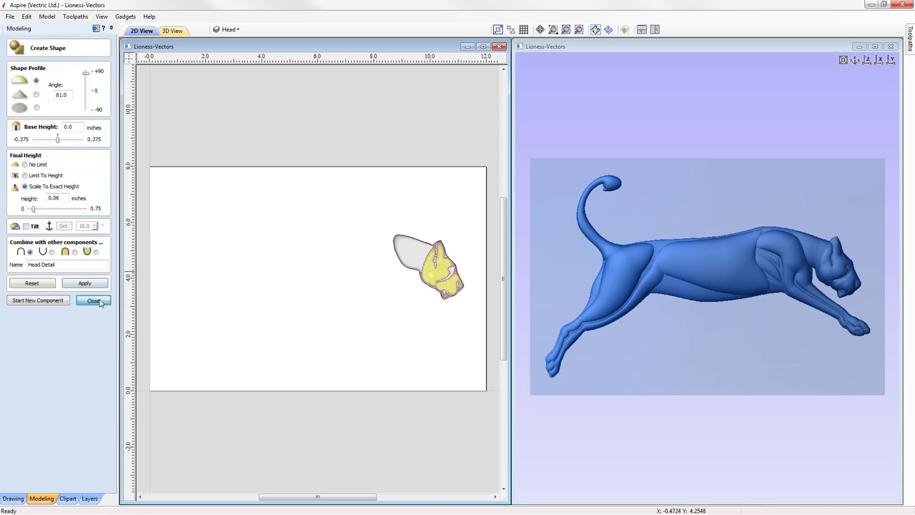
left_click(93, 300)
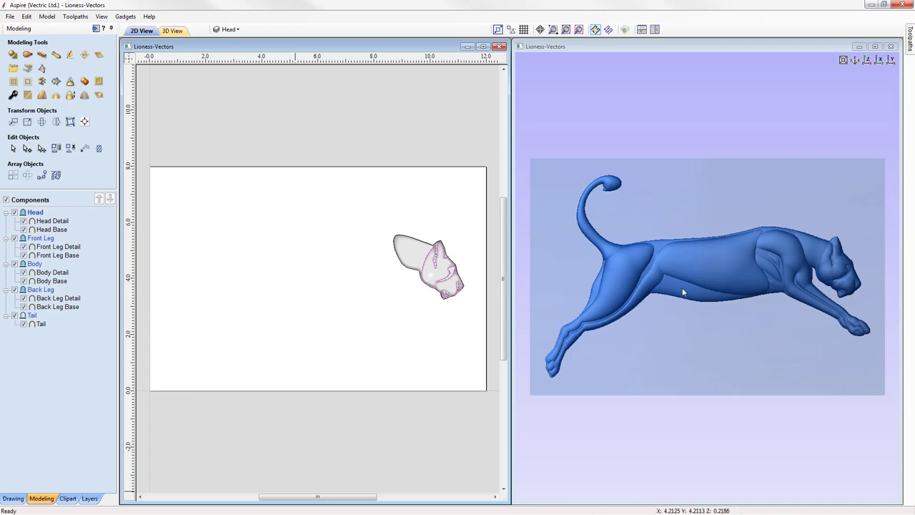
- Maximize the 3D view and open the component properties of Back Leg Base, keeping the settings clear of the leg
left_click(875, 47)
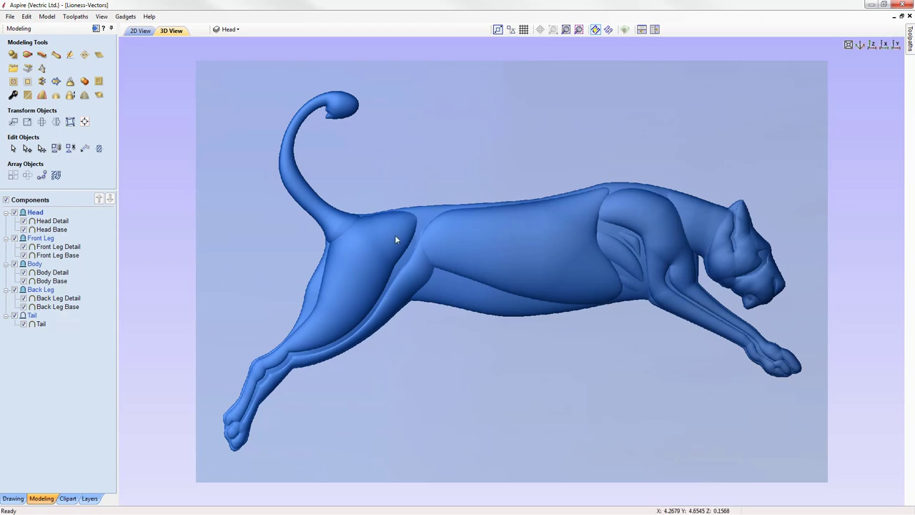
right_click(335, 306)
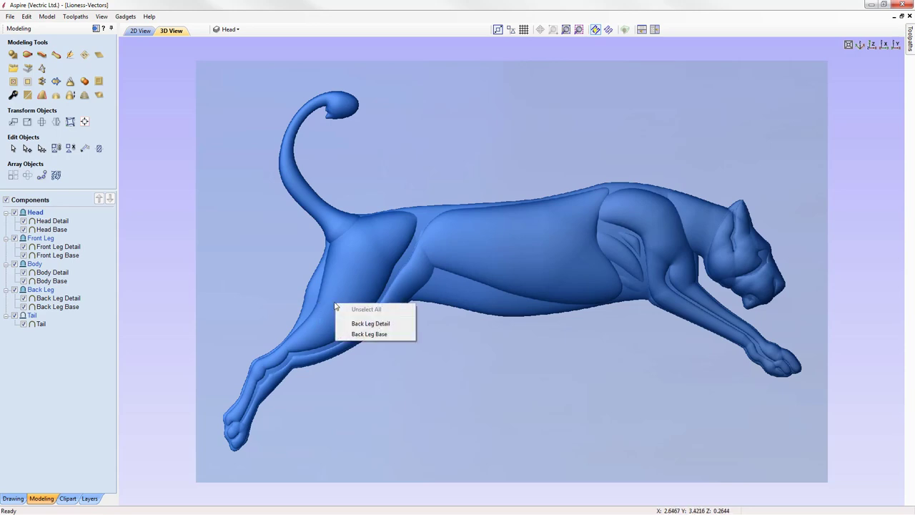
left_click(377, 335)
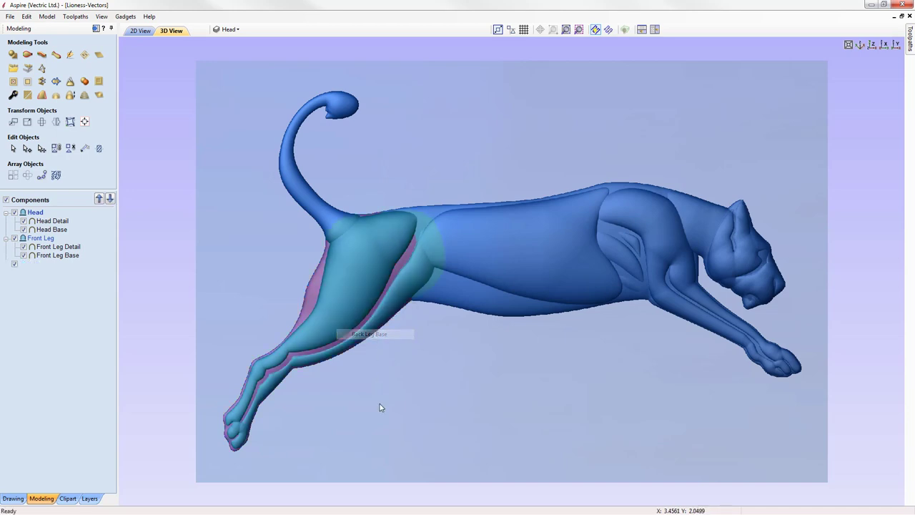
left_click(313, 290)
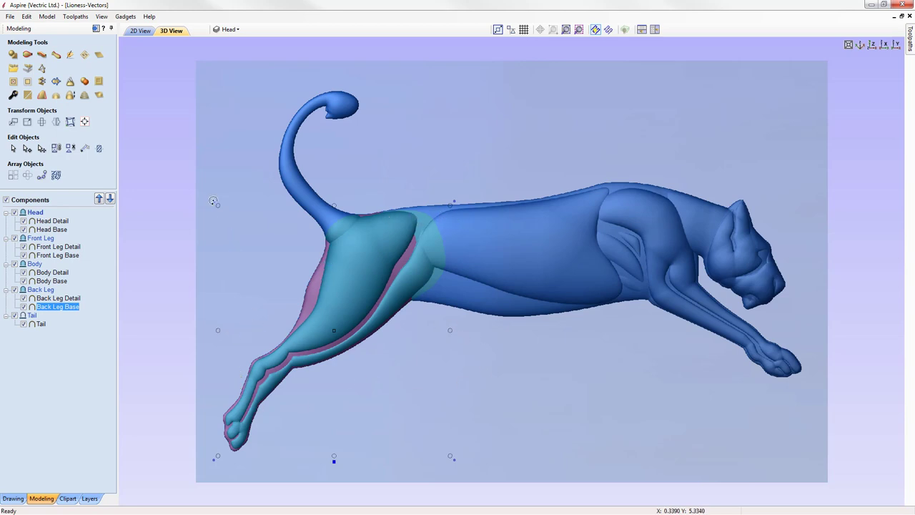
left_click(334, 462)
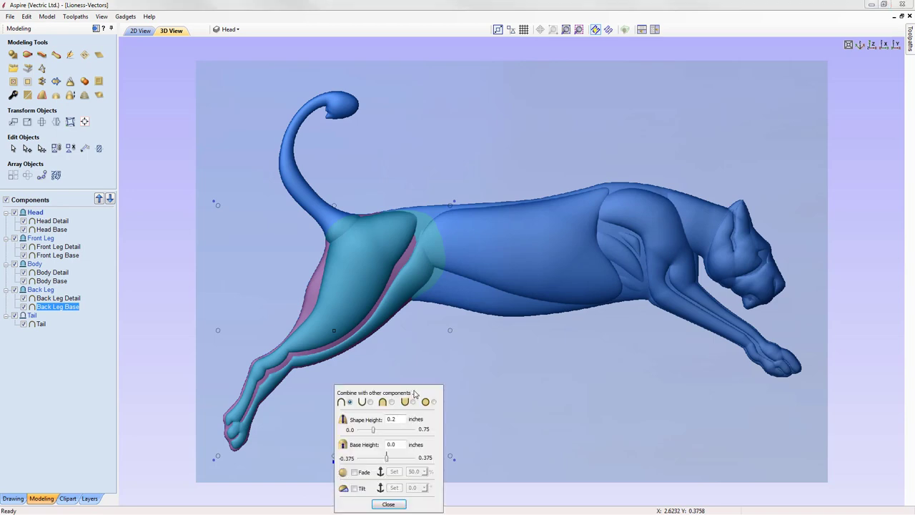
left_click_drag(414, 394, 658, 345)
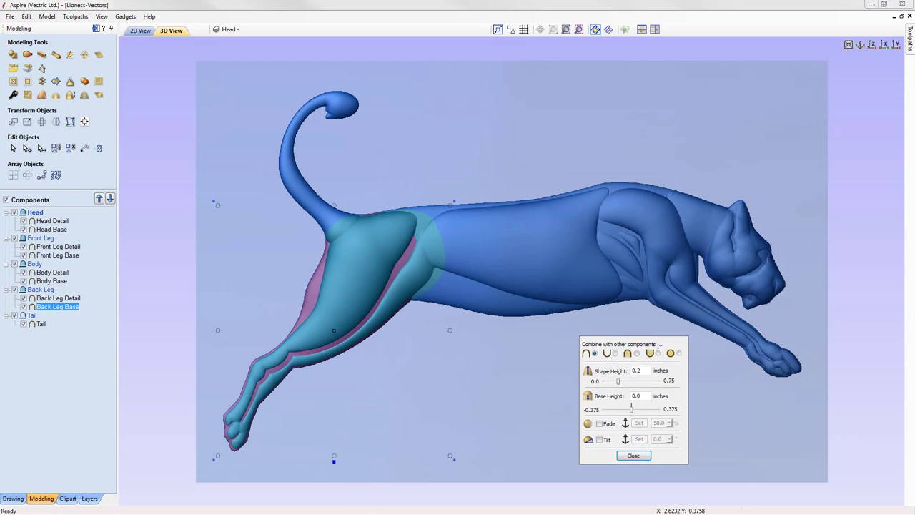
scroll(500, 270, "up", 1)
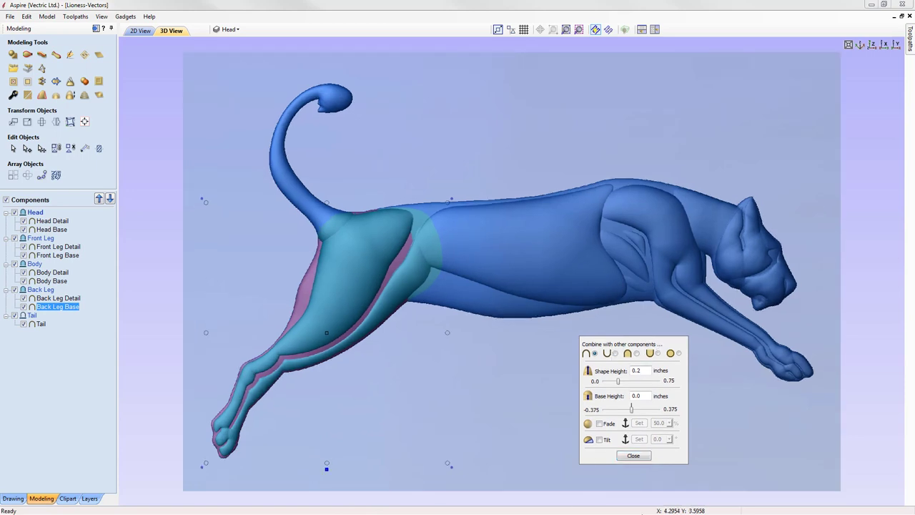
- Enable tilt on Back Leg Base with the hip end raised, and increase the tilt angle to 5.8 degrees
left_click(600, 439)
left_click(639, 439)
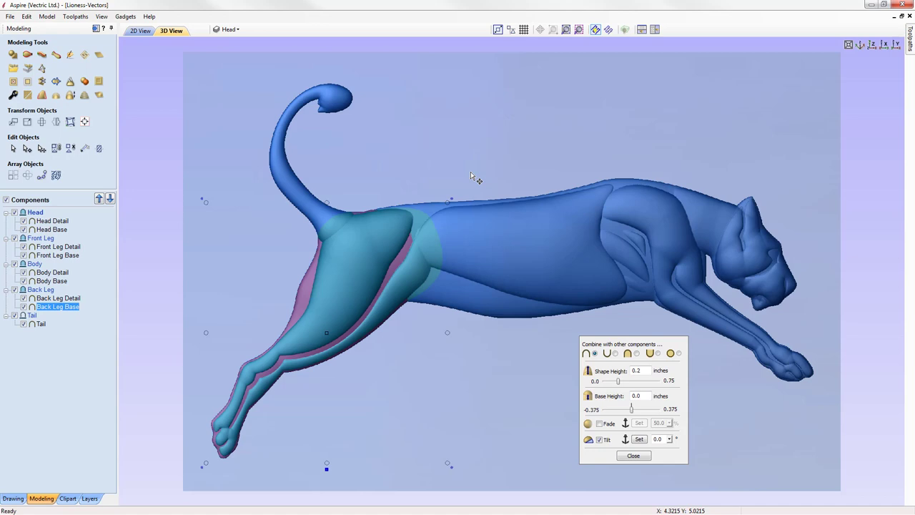
left_click(669, 439)
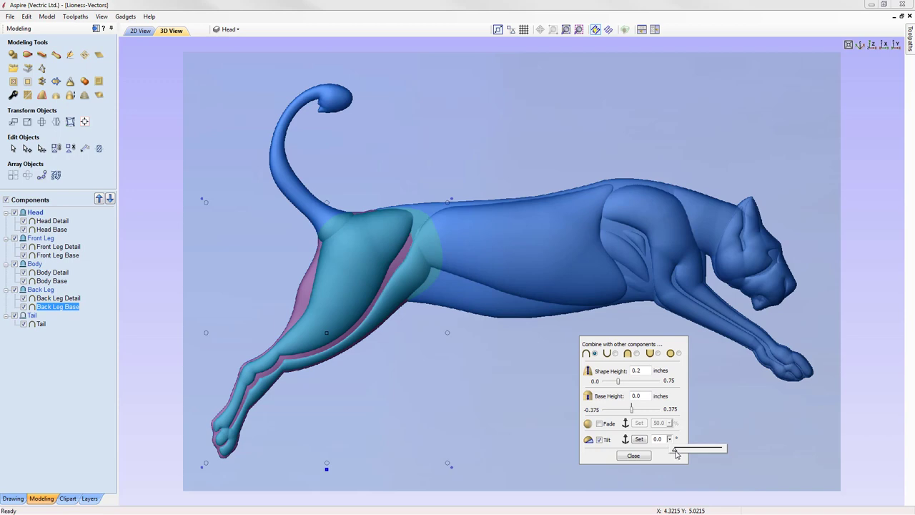
left_click_drag(676, 453, 679, 454)
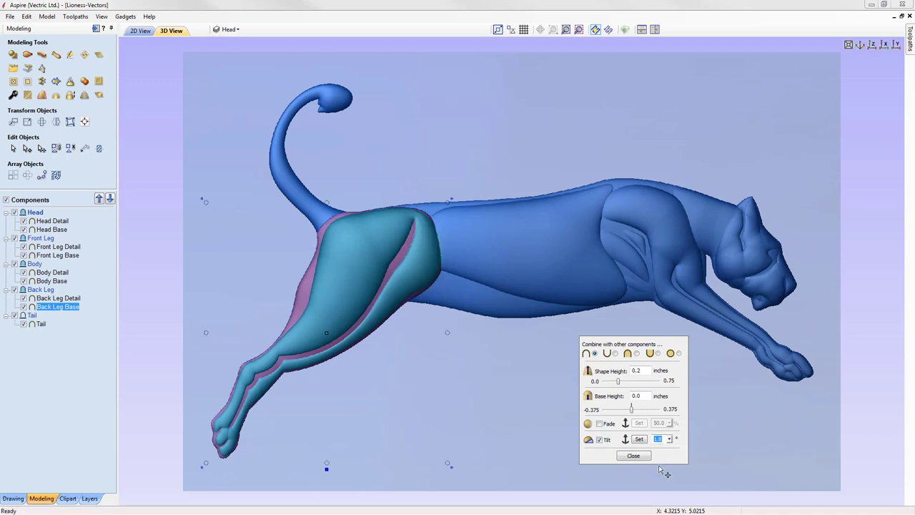
left_click(669, 441)
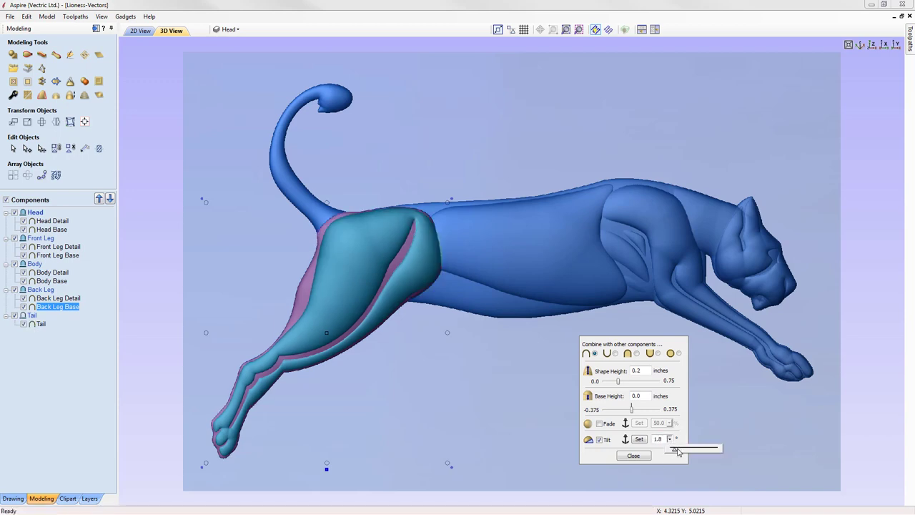
left_click(676, 451)
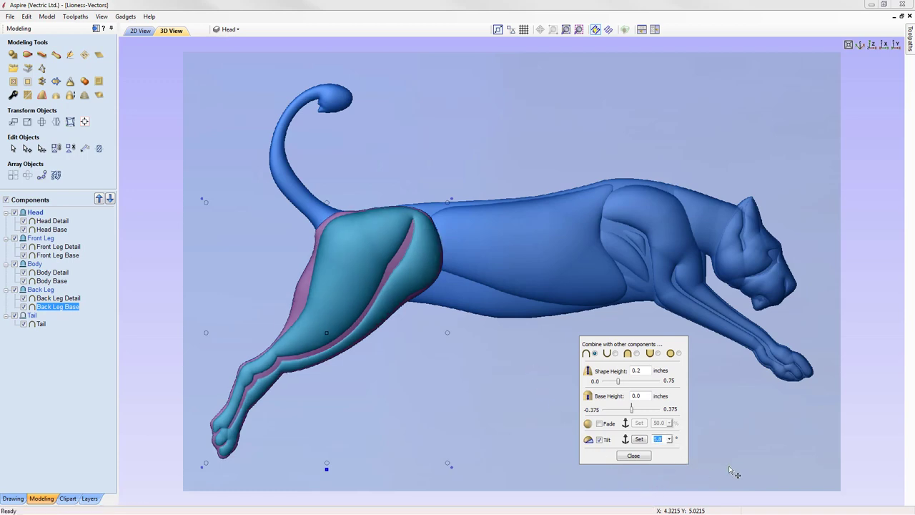
left_click_drag(659, 346, 94, 357)
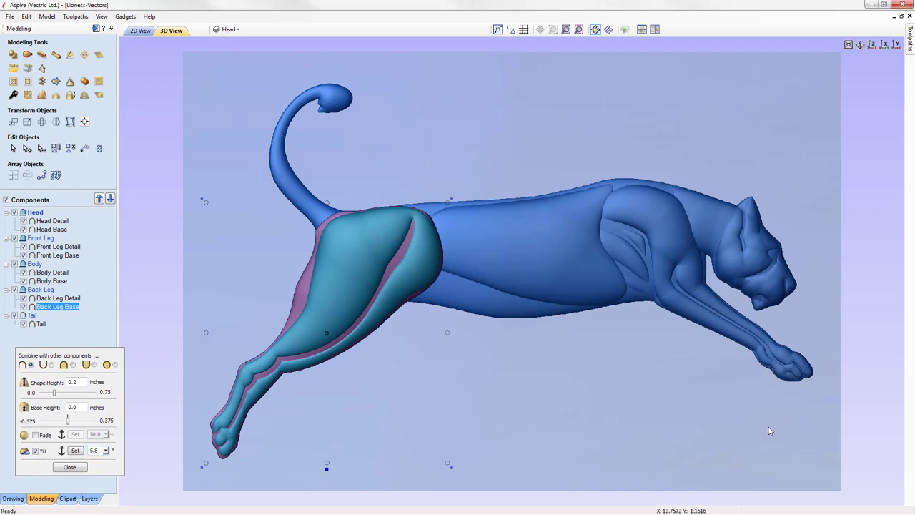
- Inspect the back leg's join to the body at an angle and reduce its tilt to 1.2 degrees
left_click_drag(769, 430, 561, 355)
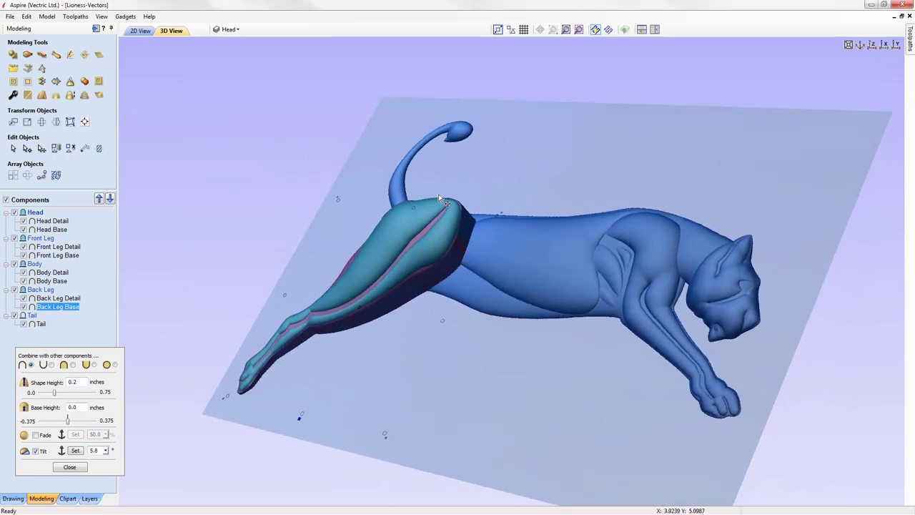
left_click(105, 450)
left_click_drag(112, 465, 105, 464)
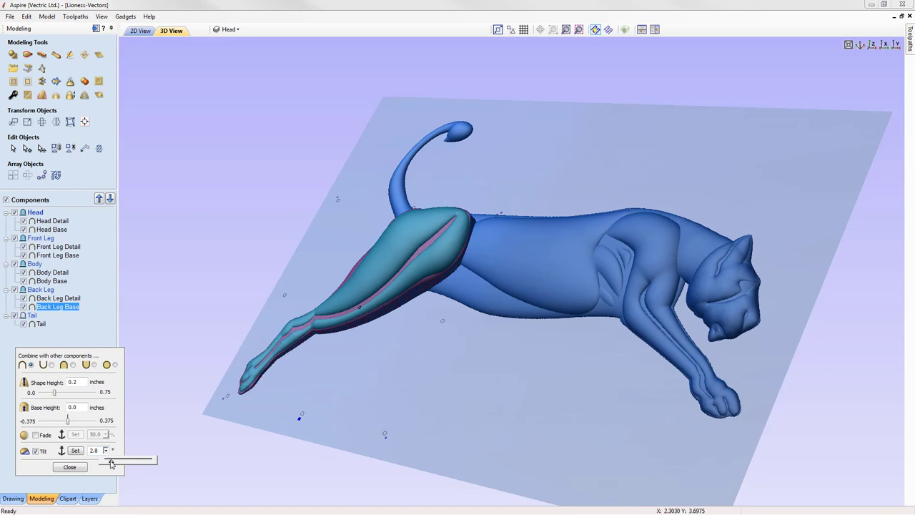
left_click(109, 464)
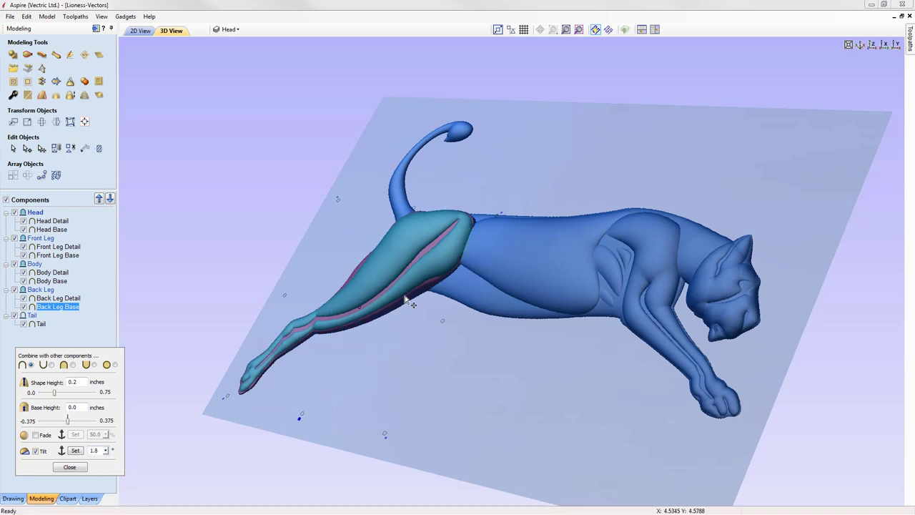
left_click(105, 450)
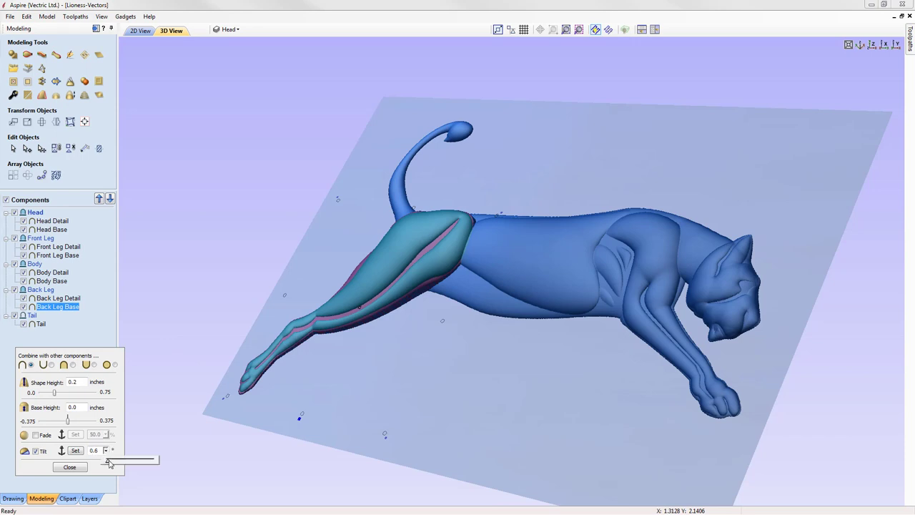
left_click(109, 462)
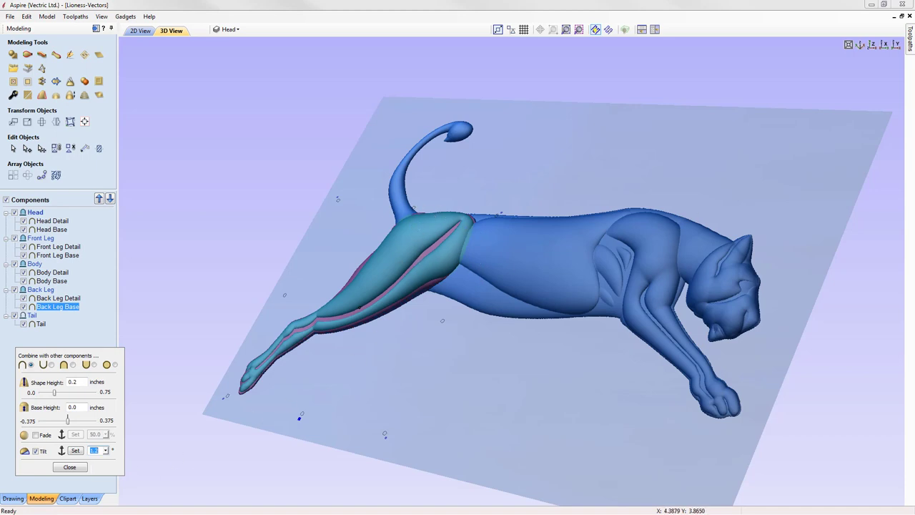
- Tilt Front Leg Base by 1.0 degree, anchored just beyond the front paw and rising toward the shoulder, and close its properties
left_click(878, 45)
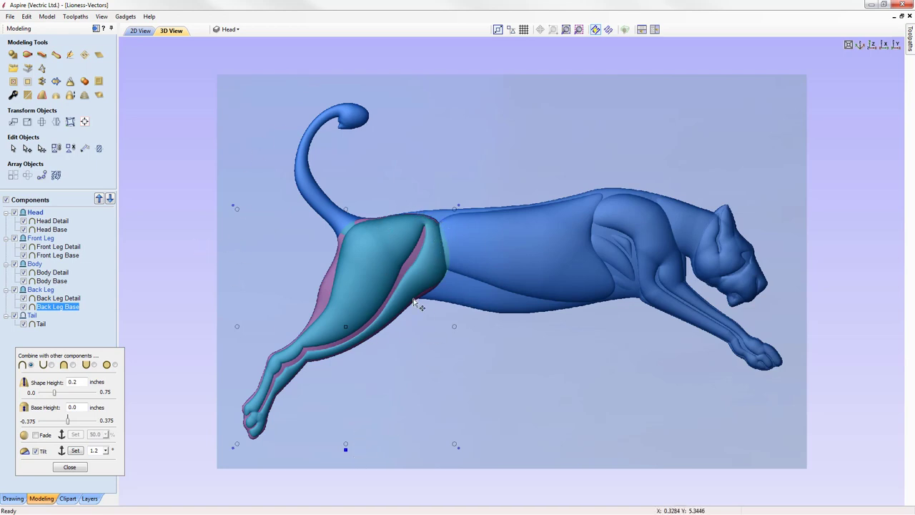
right_click(678, 299)
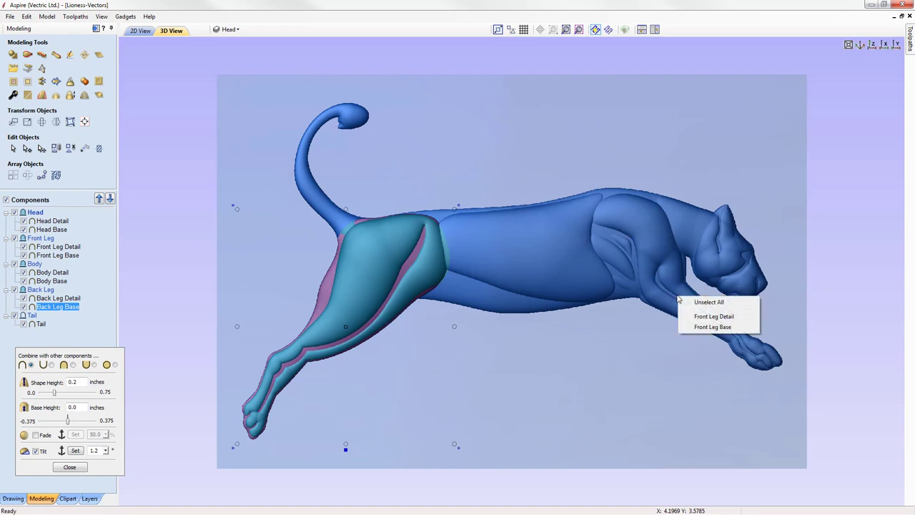
left_click(728, 327)
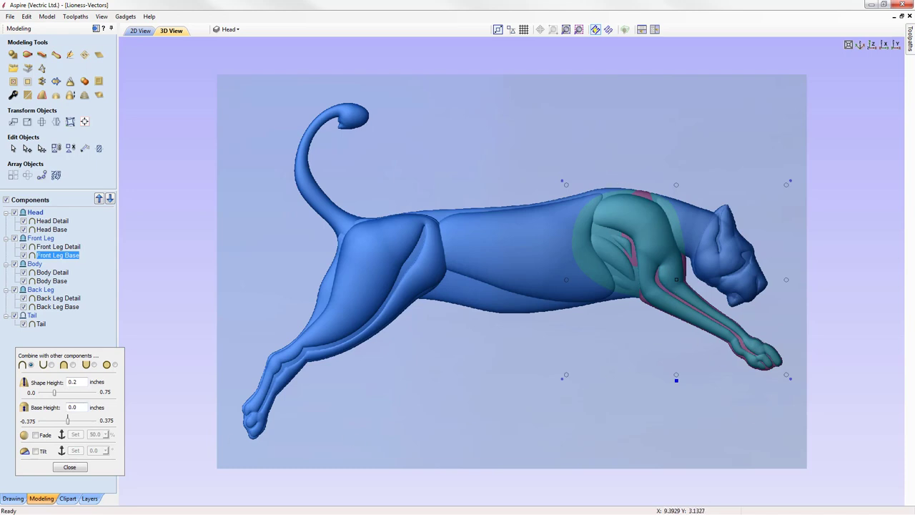
left_click(37, 452)
left_click(75, 450)
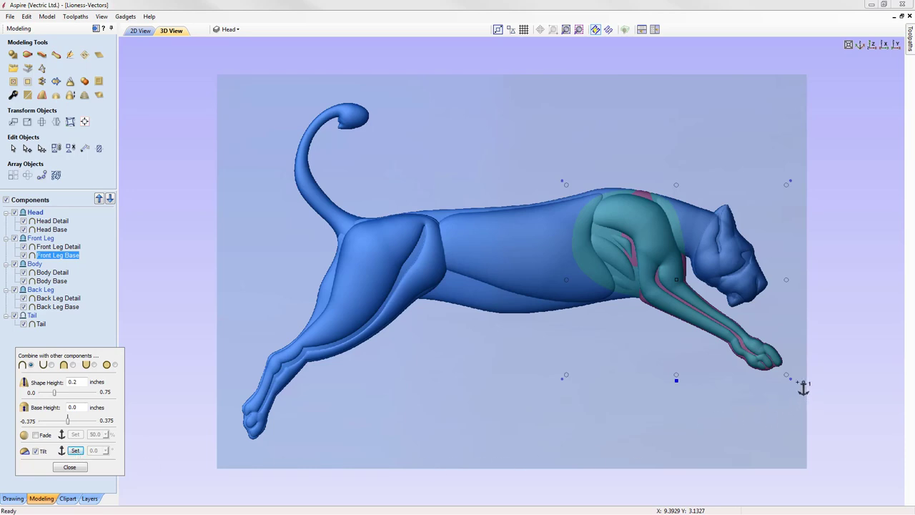
left_click(803, 386)
left_click(613, 199)
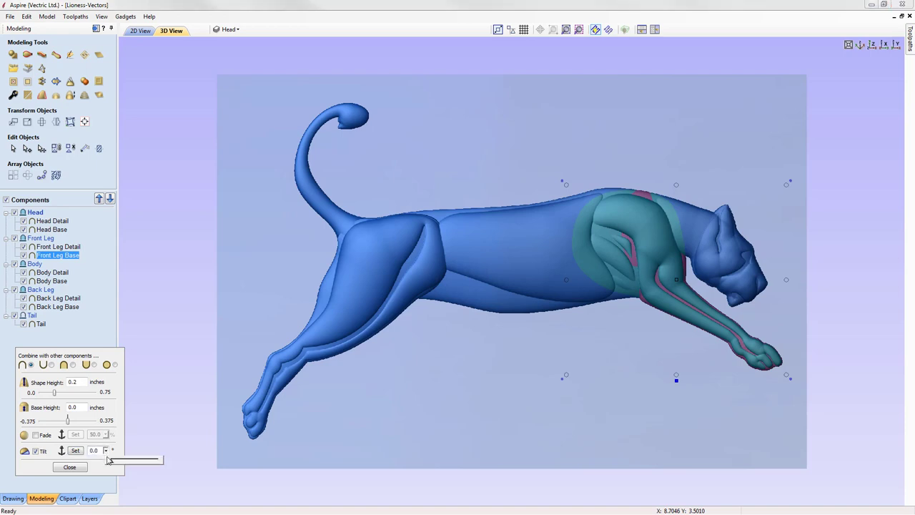
left_click(113, 466)
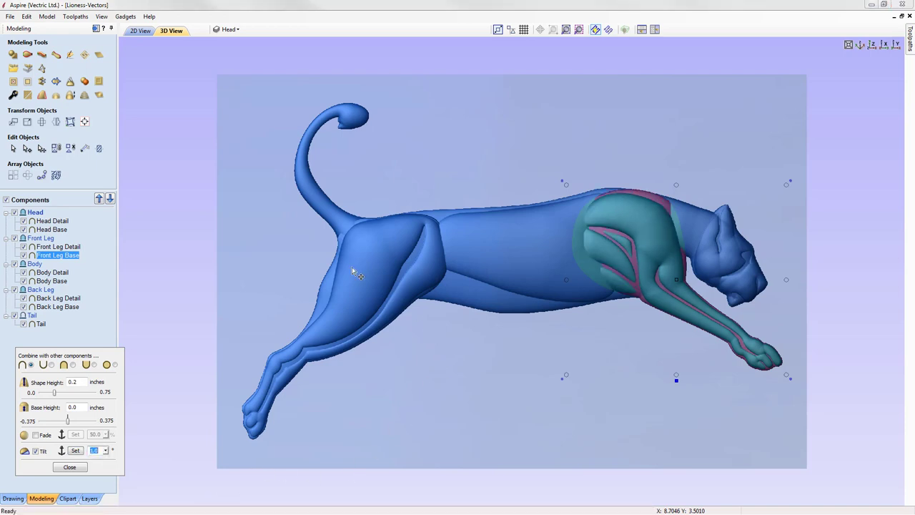
left_click_drag(458, 451, 441, 429)
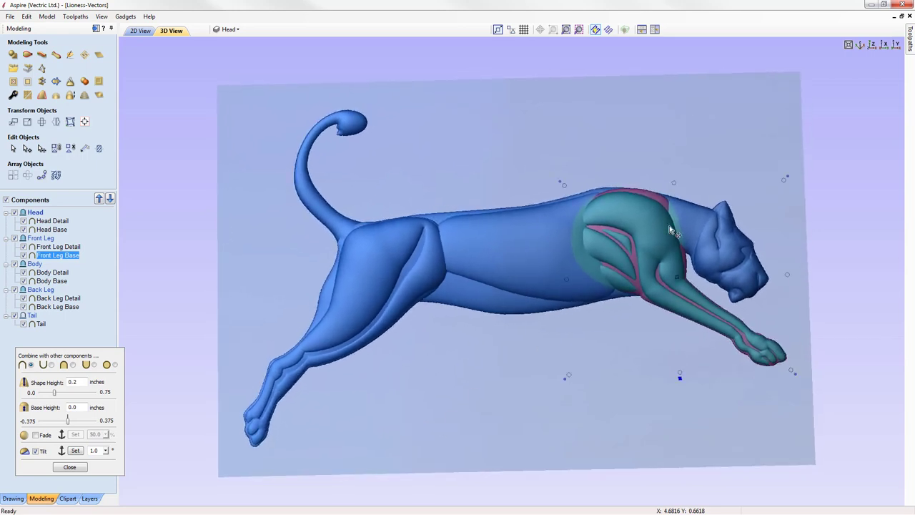
left_click(72, 469)
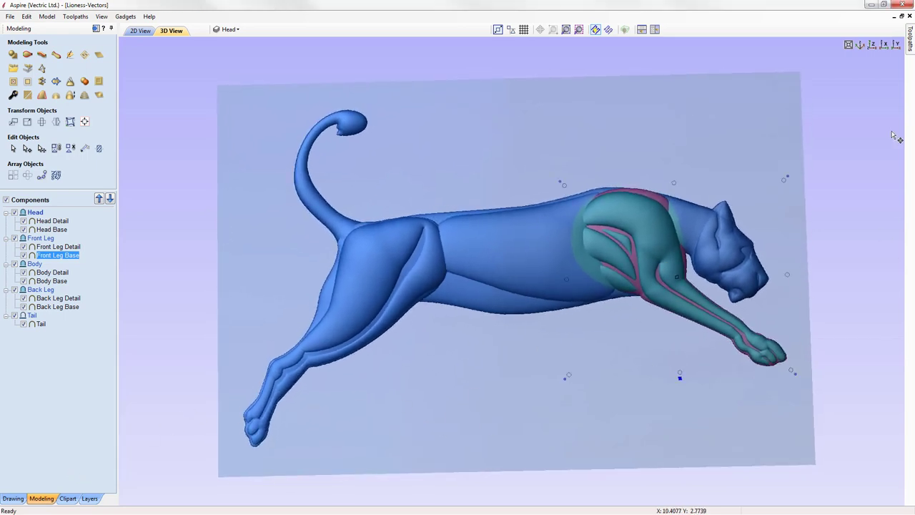
- Save the project under the new file name Lioness_Basic_Model_3D_Modeling as an Aspire file
left_click(872, 45)
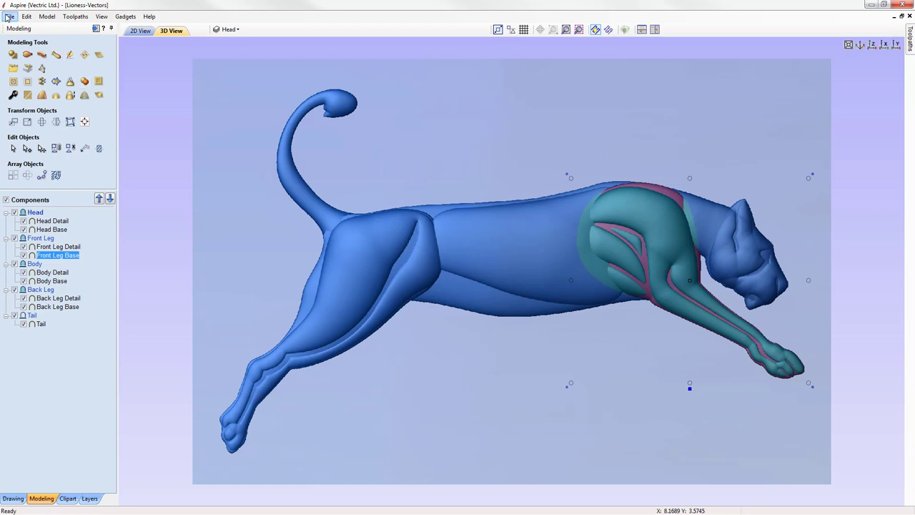
left_click(10, 16)
left_click(40, 69)
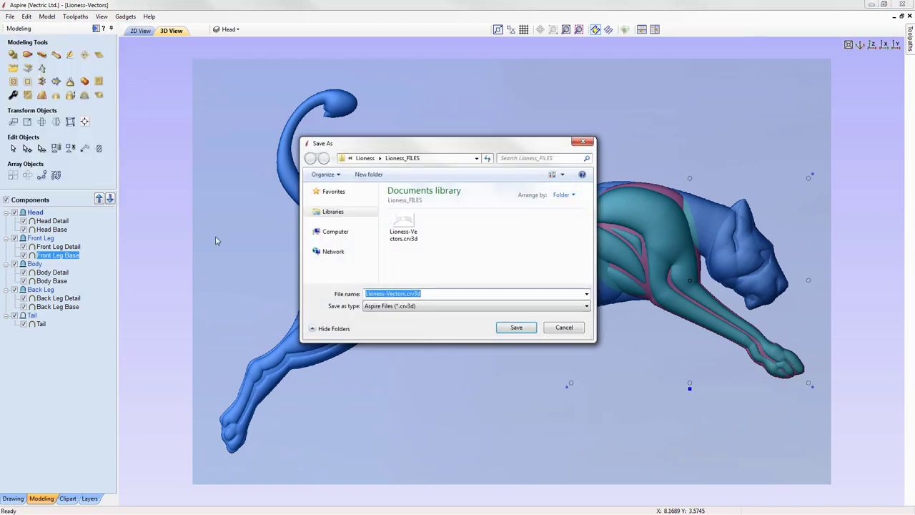
right_click(403, 293)
left_click(426, 335)
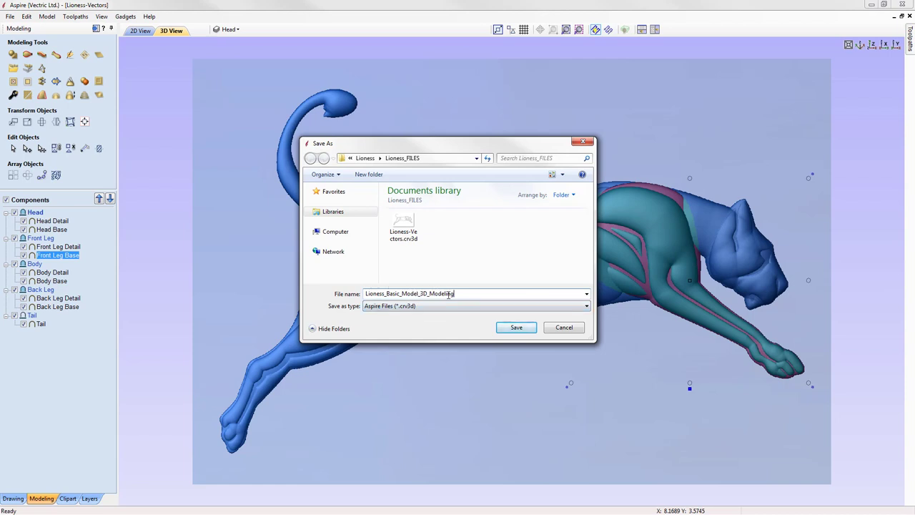
left_click(516, 328)
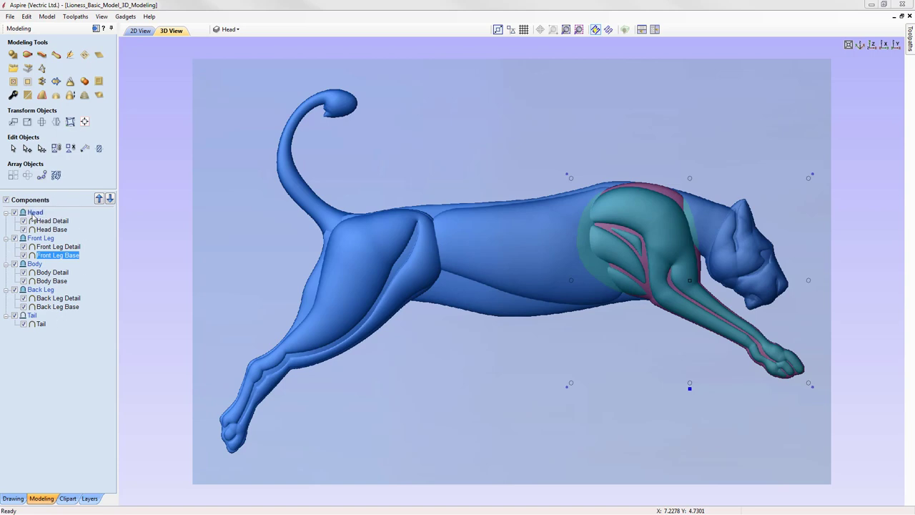
- Insert a new level above the Head level and rename it Combined Model
right_click(36, 216)
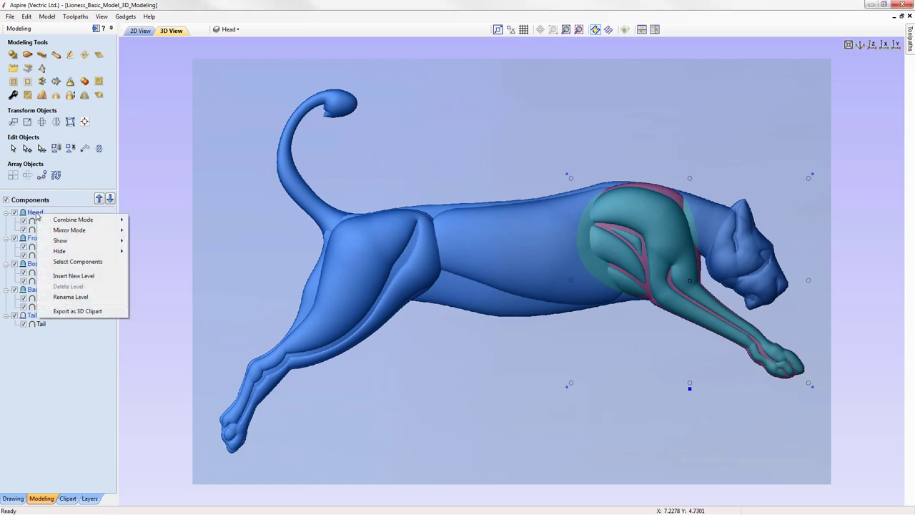
left_click(73, 275)
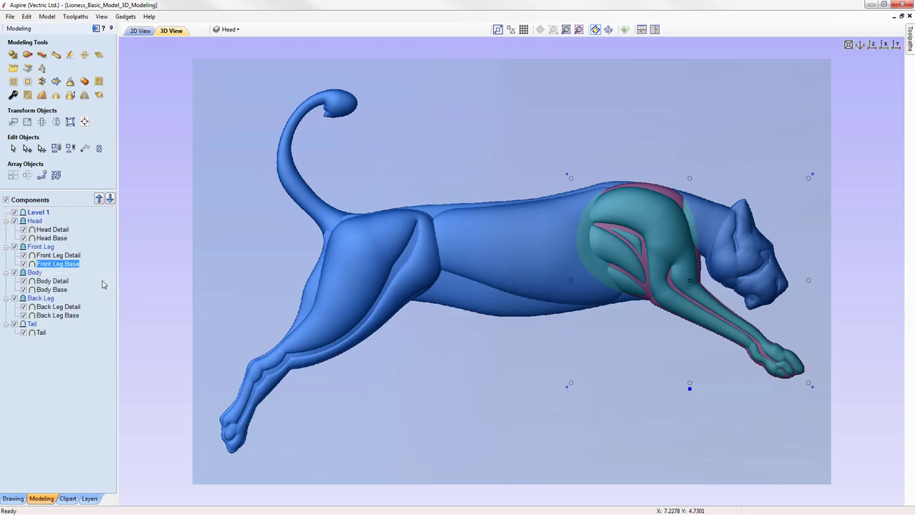
right_click(46, 214)
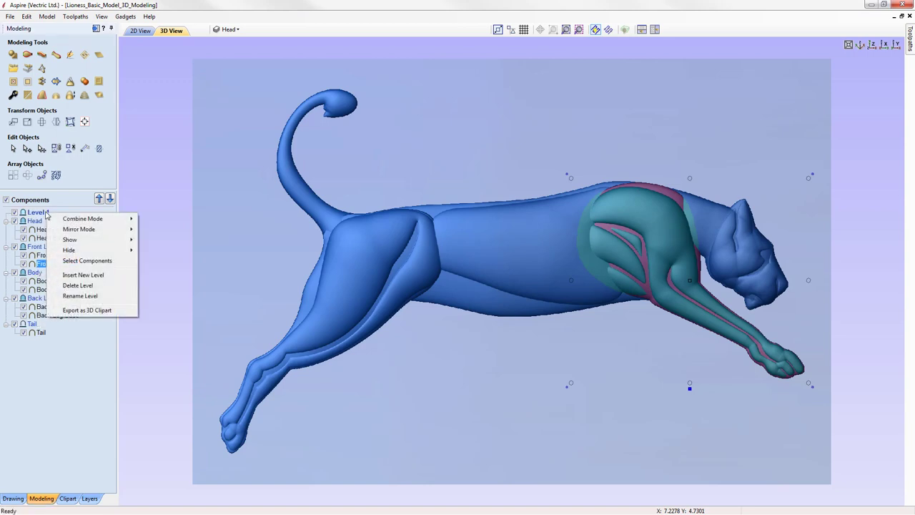
left_click(105, 297)
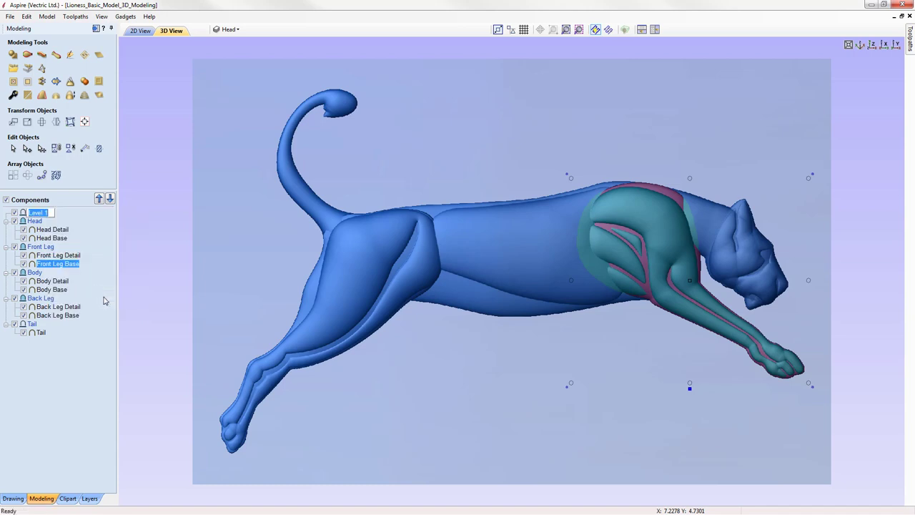
type("Combined Model")
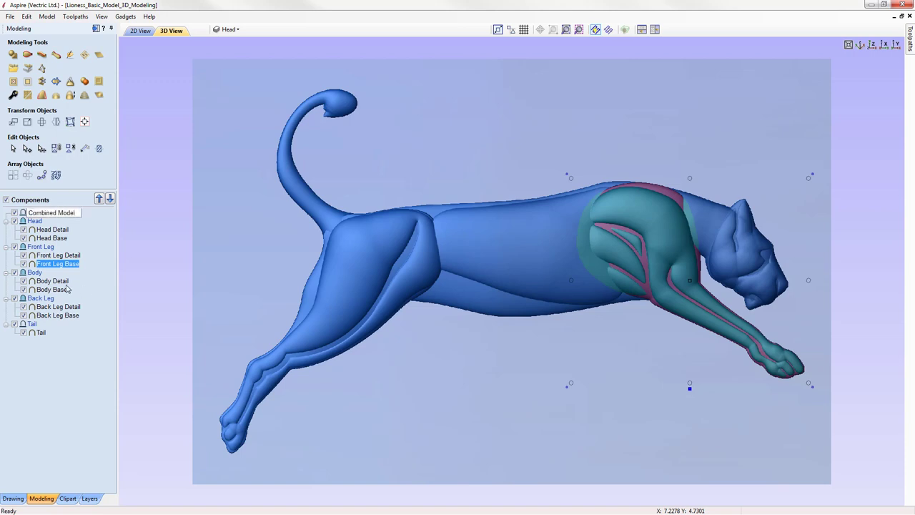
key("Return")
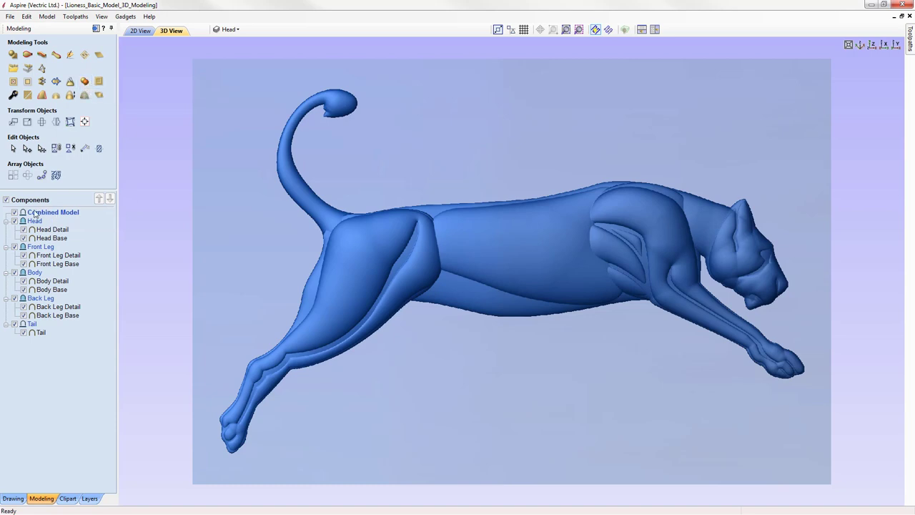
- Create a single component from the visible model on the Combined Model level and rename it Lion to Edit
mouse_move(39, 215)
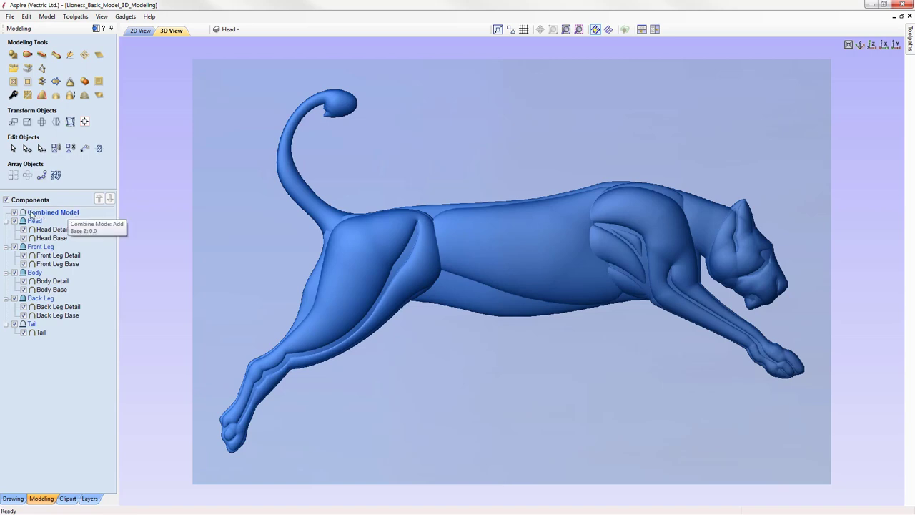
left_click(85, 81)
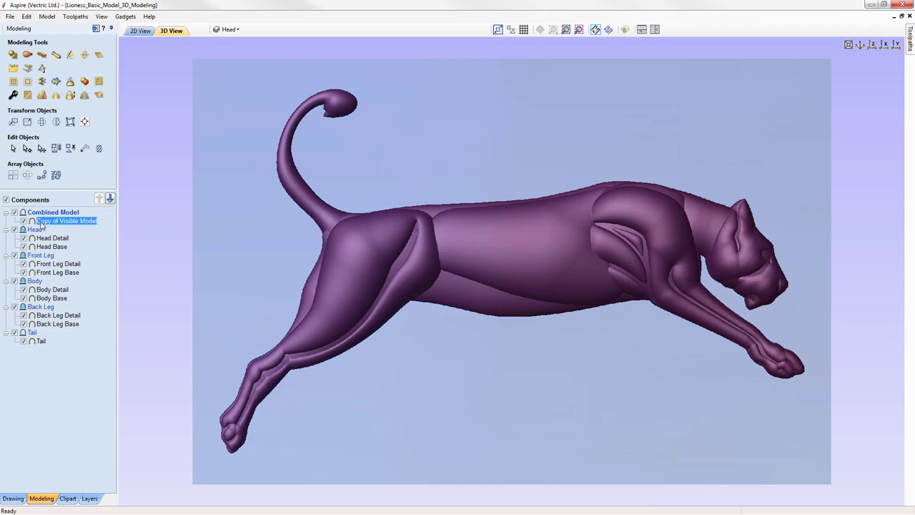
right_click(81, 226)
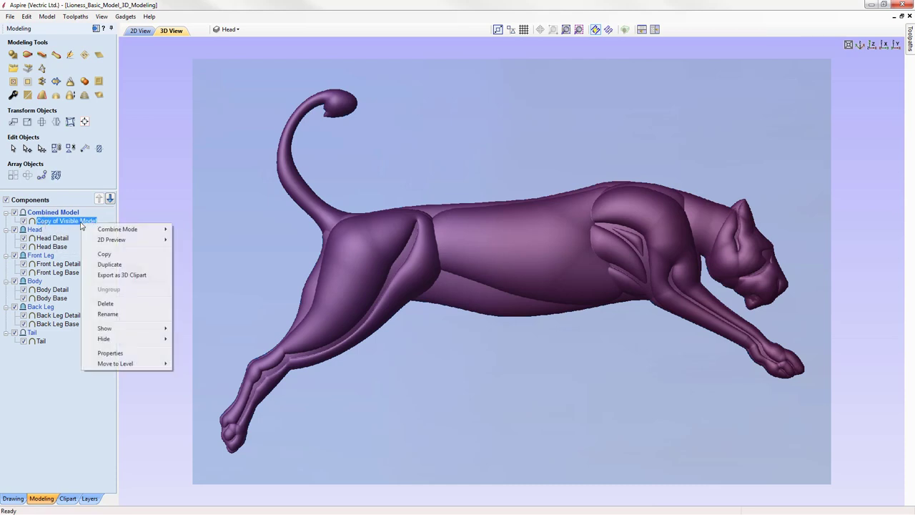
left_click(126, 315)
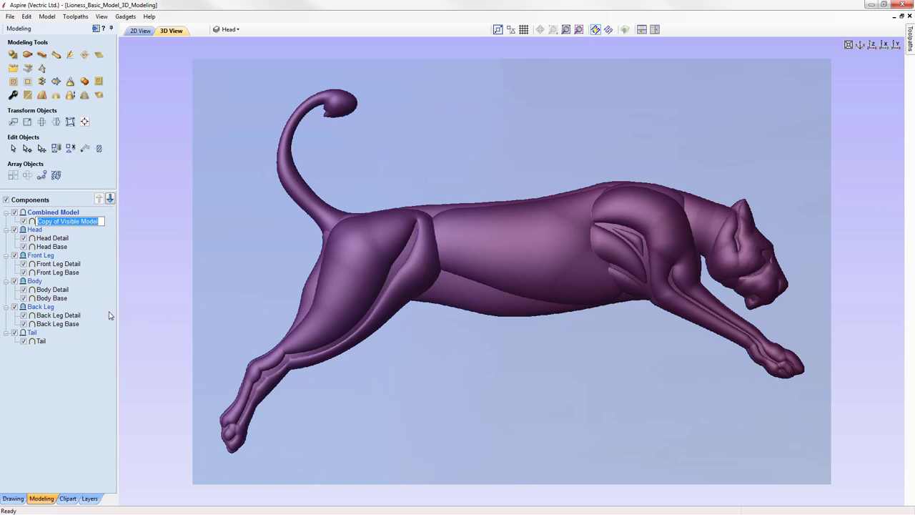
type("Lion")
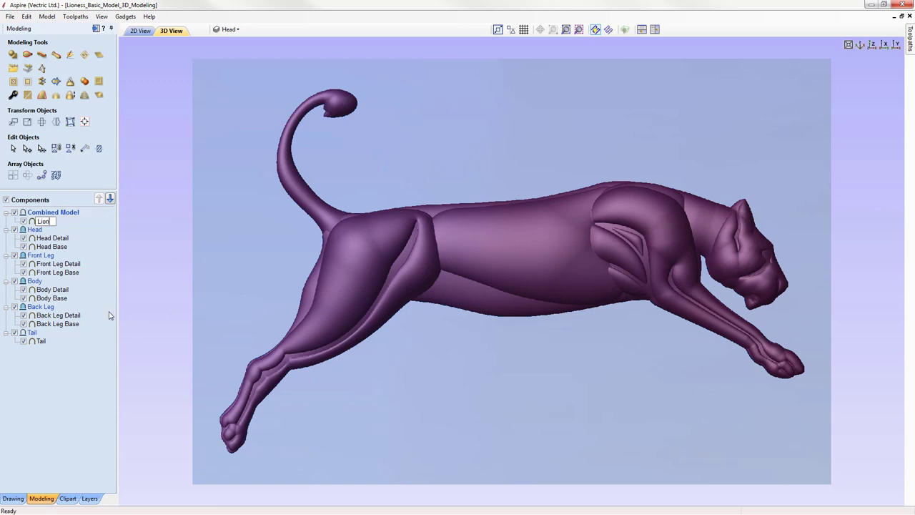
type(" to Edit")
key("Return")
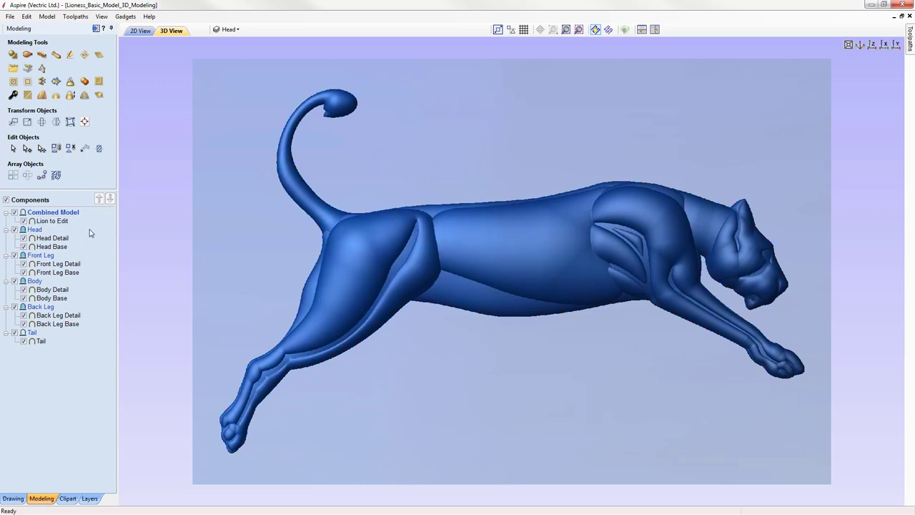
- Show only the Lion to Edit component, hiding all the separate body part components
right_click(55, 224)
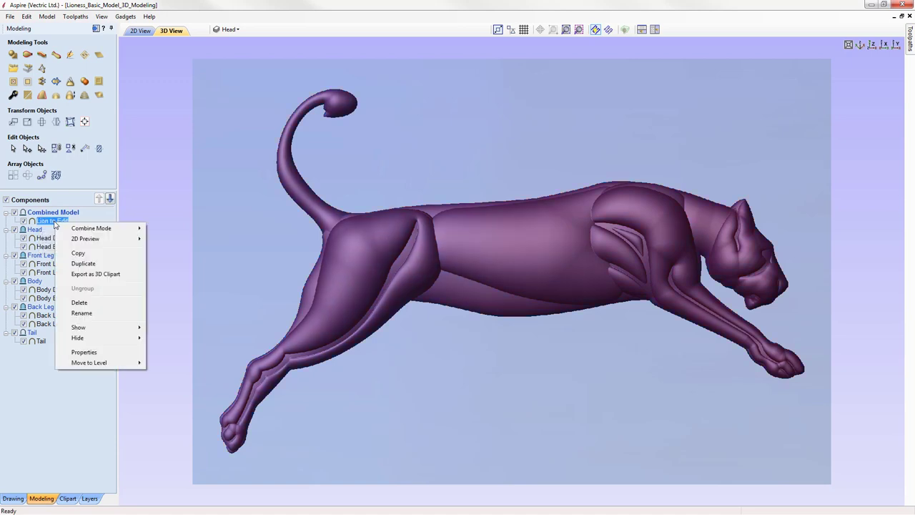
mouse_move(116, 328)
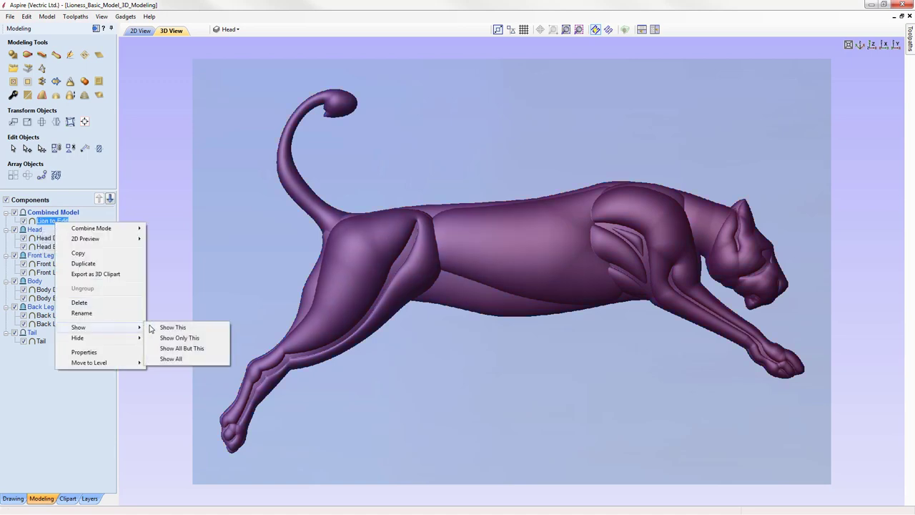
left_click(207, 338)
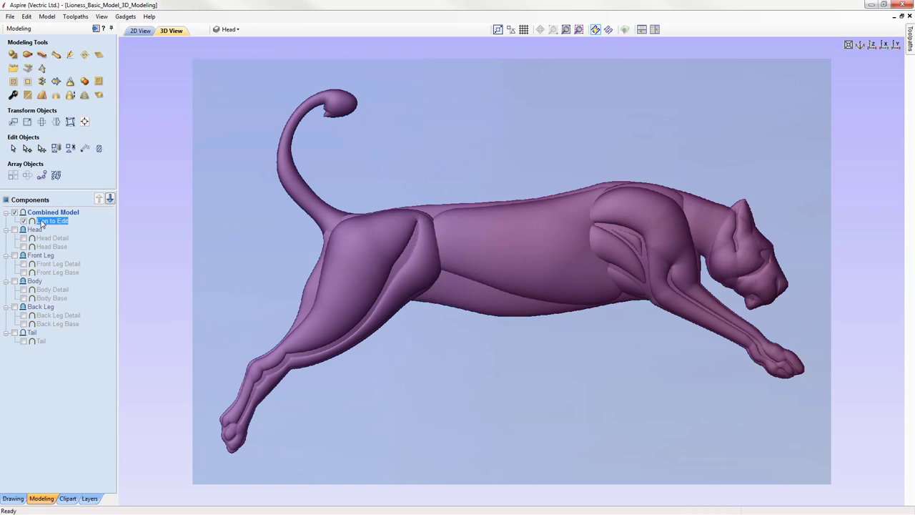
- Smooth Lion to Edit lightly, about a fifth of the way from Min to Max with transparency preserved, and bake the smoothing
mouse_move(50, 224)
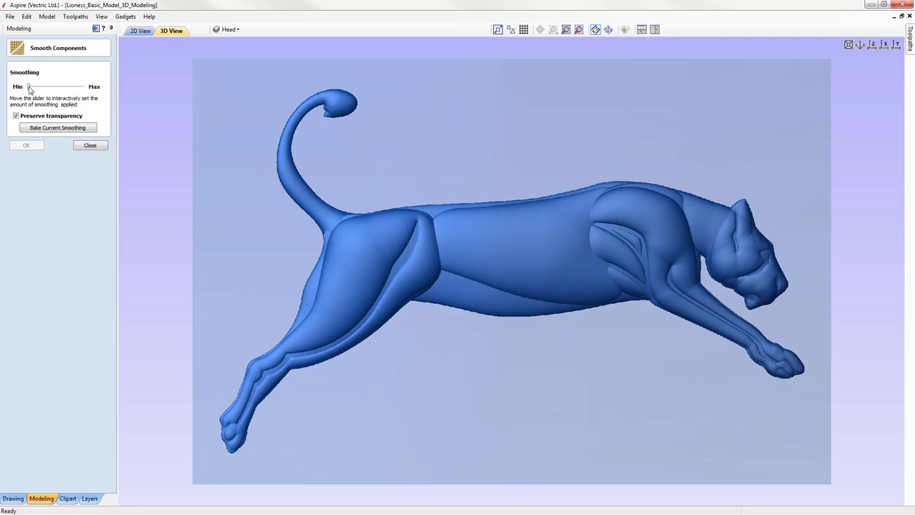
left_click_drag(30, 87, 72, 87)
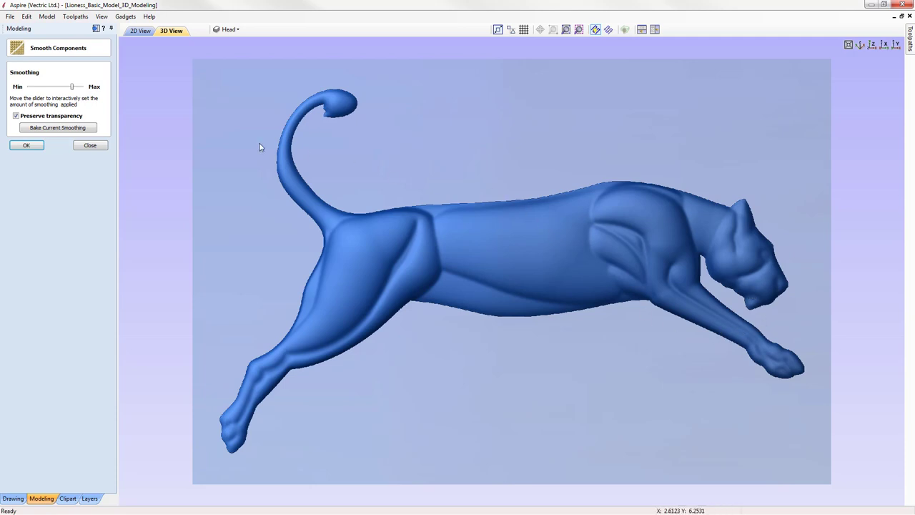
left_click_drag(73, 87, 41, 87)
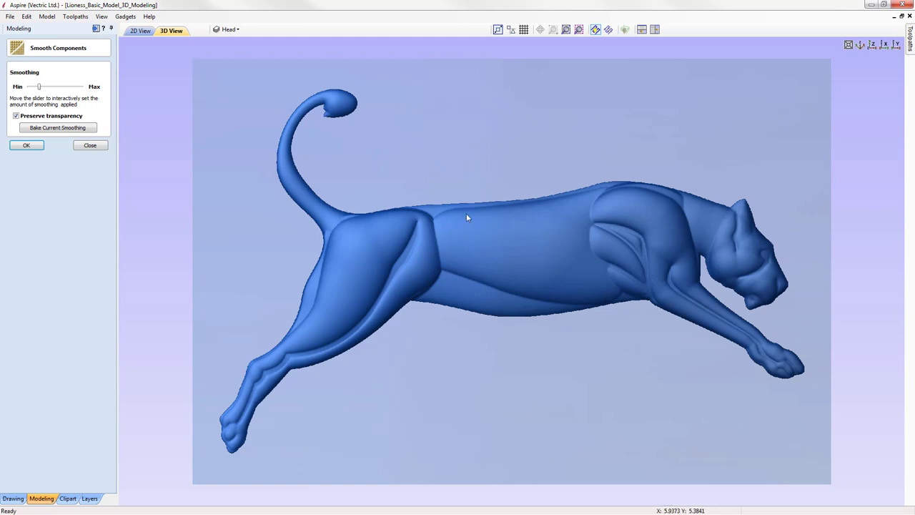
left_click(54, 129)
left_click(26, 145)
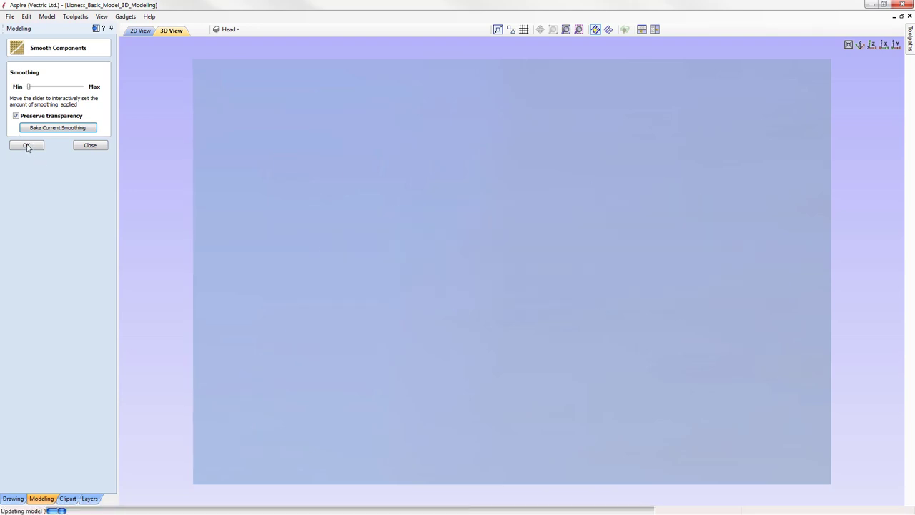
left_click(89, 146)
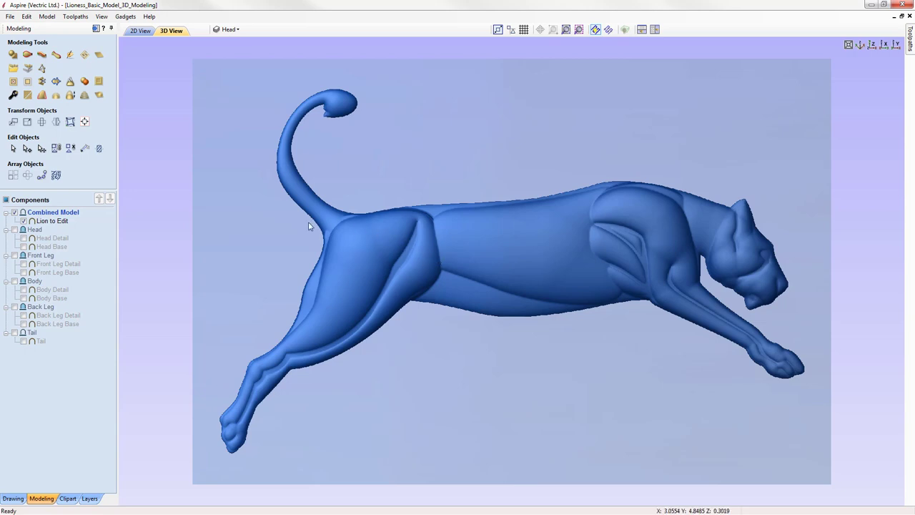
- Start sculpting Lion to Edit with the Smooth brush at diameter 87 and strength 39
left_click(55, 221)
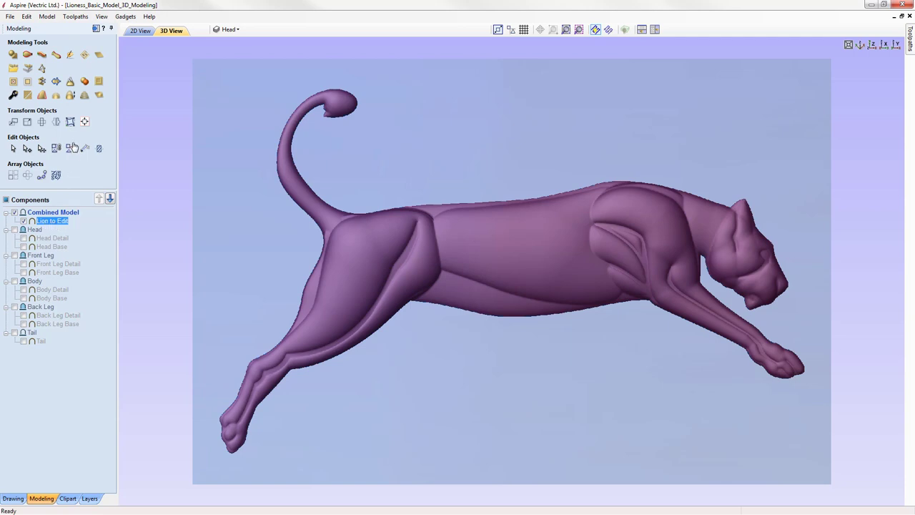
left_click(70, 56)
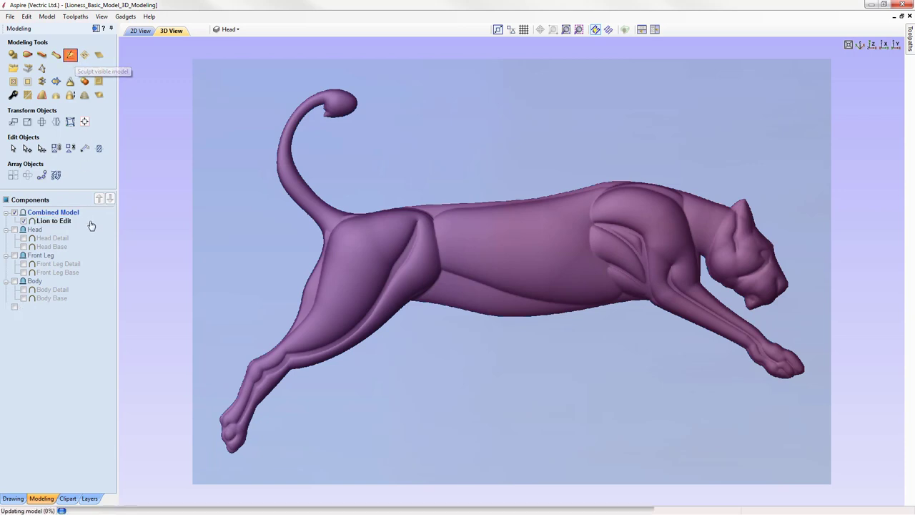
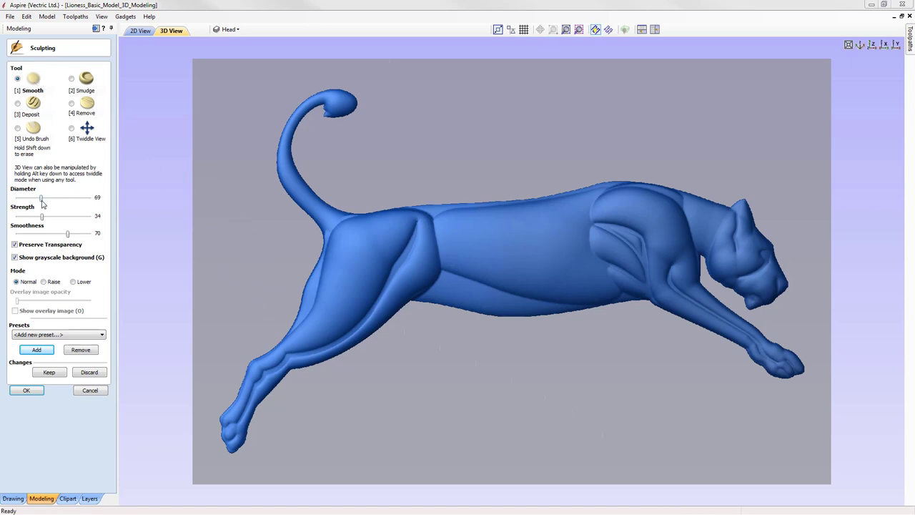
left_click_drag(42, 203, 49, 203)
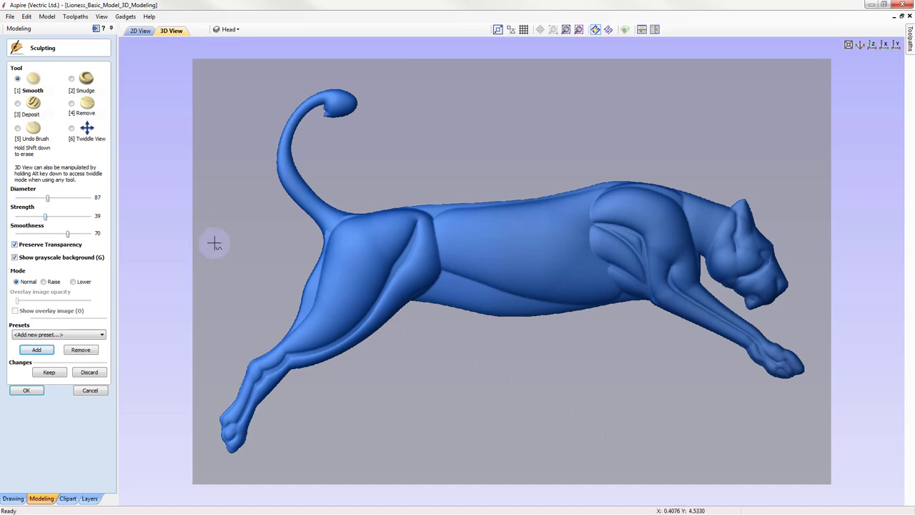
- Brush over the rear edge where the tail base meets the back leg to smooth the join
mouse_move(285, 299)
left_mouse_down()
mouse_move(316, 303)
mouse_move(348, 239)
mouse_move(436, 230)
mouse_move(347, 220)
mouse_move(345, 238)
mouse_move(342, 224)
mouse_move(322, 217)
mouse_move(361, 233)
mouse_move(309, 204)
mouse_move(355, 222)
mouse_move(361, 231)
mouse_move(321, 223)
mouse_move(363, 272)
mouse_move(323, 220)
mouse_move(338, 234)
mouse_move(348, 230)
mouse_move(338, 218)
mouse_move(357, 234)
mouse_move(333, 224)
mouse_move(338, 232)
mouse_move(362, 233)
mouse_move(344, 217)
mouse_move(466, 220)
mouse_move(374, 224)
mouse_move(337, 248)
mouse_move(333, 222)
mouse_move(331, 258)
mouse_move(322, 260)
mouse_move(336, 233)
mouse_move(333, 218)
mouse_move(349, 225)
mouse_move(334, 218)
mouse_move(328, 225)
mouse_move(348, 233)
mouse_move(317, 232)
mouse_move(339, 232)
mouse_move(330, 221)
mouse_move(348, 232)
mouse_move(338, 215)
mouse_move(350, 221)
mouse_move(338, 218)
mouse_move(346, 231)
mouse_move(320, 229)
mouse_move(332, 241)
mouse_move(325, 251)
mouse_move(330, 223)
mouse_move(344, 229)
mouse_move(327, 223)
mouse_move(344, 239)
mouse_move(343, 230)
mouse_move(303, 223)
left_mouse_up()
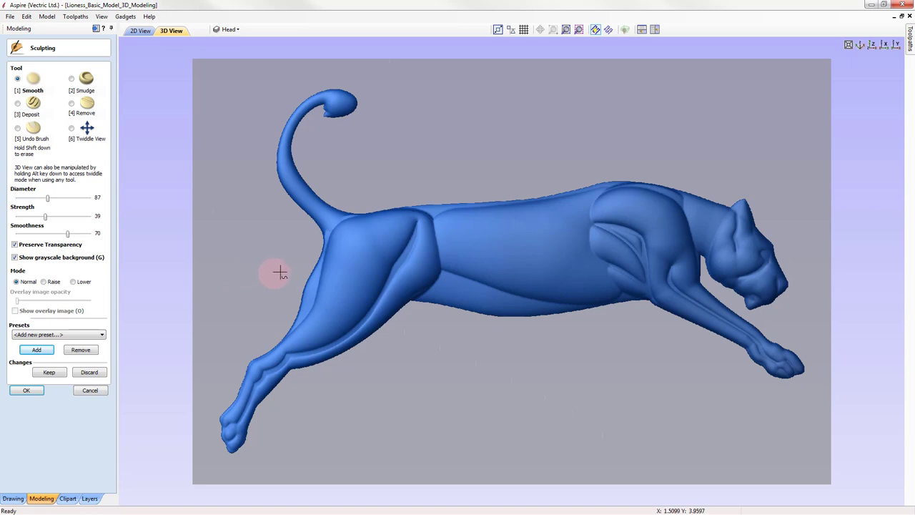
mouse_move(329, 222)
left_mouse_down()
mouse_move(354, 220)
mouse_move(315, 215)
mouse_move(346, 248)
mouse_move(323, 223)
mouse_move(343, 233)
mouse_move(355, 227)
mouse_move(338, 224)
mouse_move(355, 222)
mouse_move(332, 222)
mouse_move(348, 235)
mouse_move(327, 228)
mouse_move(345, 238)
mouse_move(329, 225)
mouse_move(342, 244)
mouse_move(324, 222)
mouse_move(333, 244)
mouse_move(324, 230)
mouse_move(342, 242)
mouse_move(329, 229)
mouse_move(354, 225)
mouse_move(328, 222)
mouse_move(333, 246)
mouse_move(341, 230)
mouse_move(353, 230)
mouse_move(300, 249)
left_mouse_up()
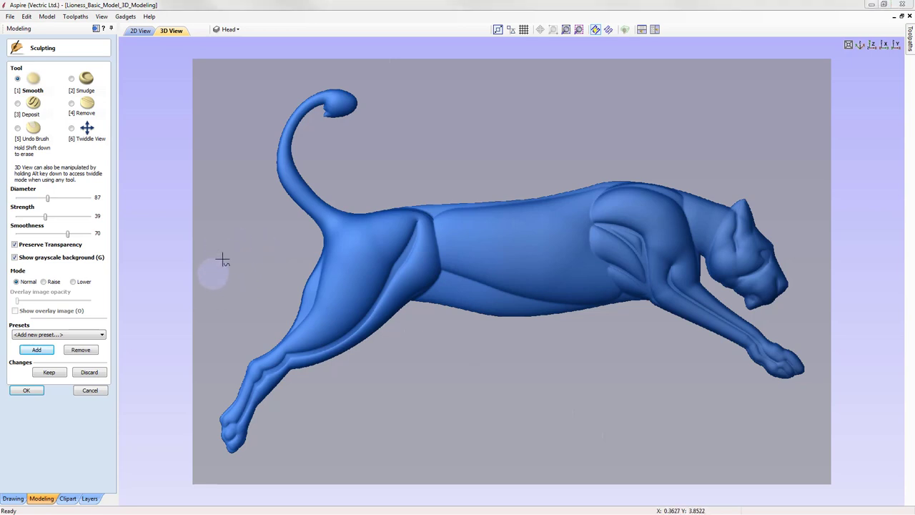
mouse_move(241, 255)
left_mouse_down()
mouse_move(235, 295)
mouse_move(233, 245)
mouse_move(230, 310)
mouse_move(232, 238)
mouse_move(230, 312)
mouse_move(237, 269)
left_mouse_up()
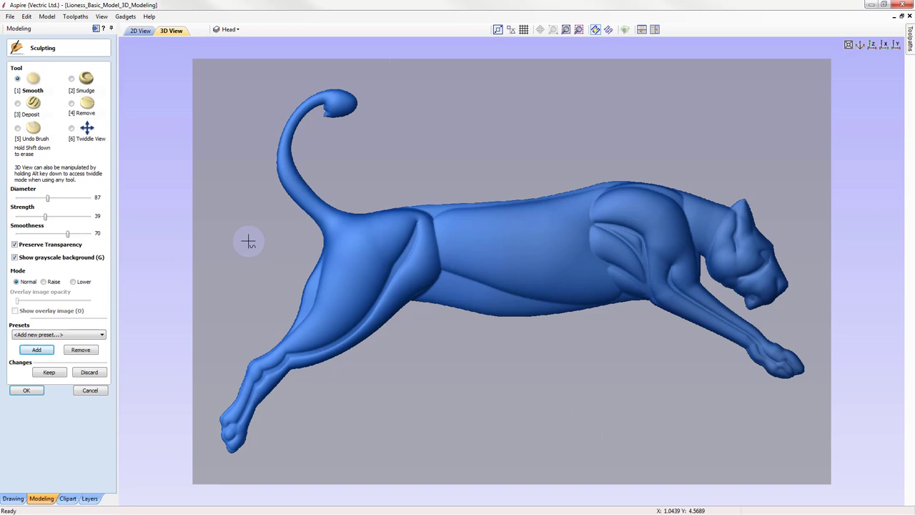
key("2")
key("3")
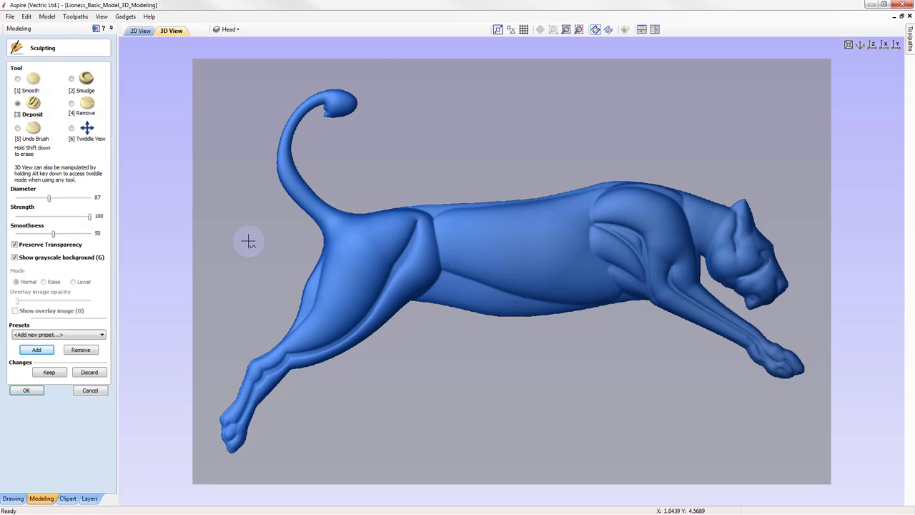
key("4")
key("5")
key("6")
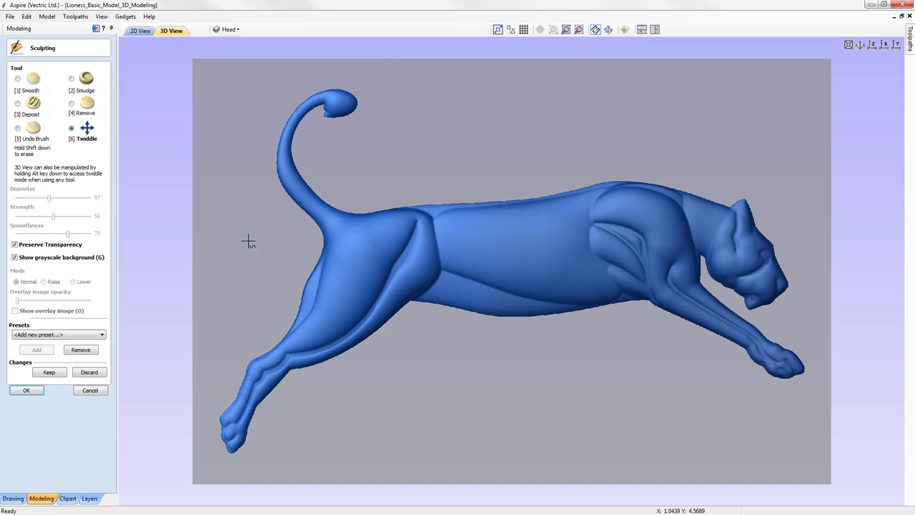
scroll(245, 251, "down", 3, "shift")
- Return to the Smooth sculpting brush and reduce its diameter to 37
key("1")
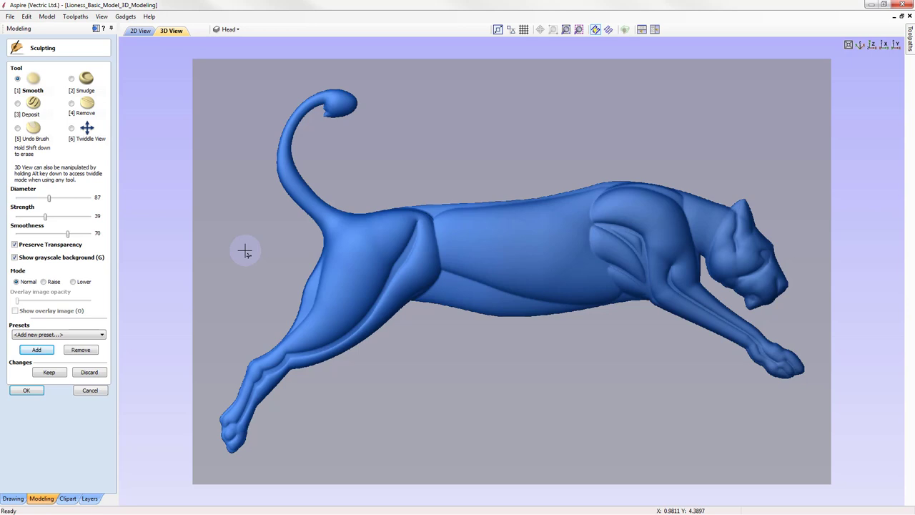
scroll(244, 250, "down", 8, "ctrl")
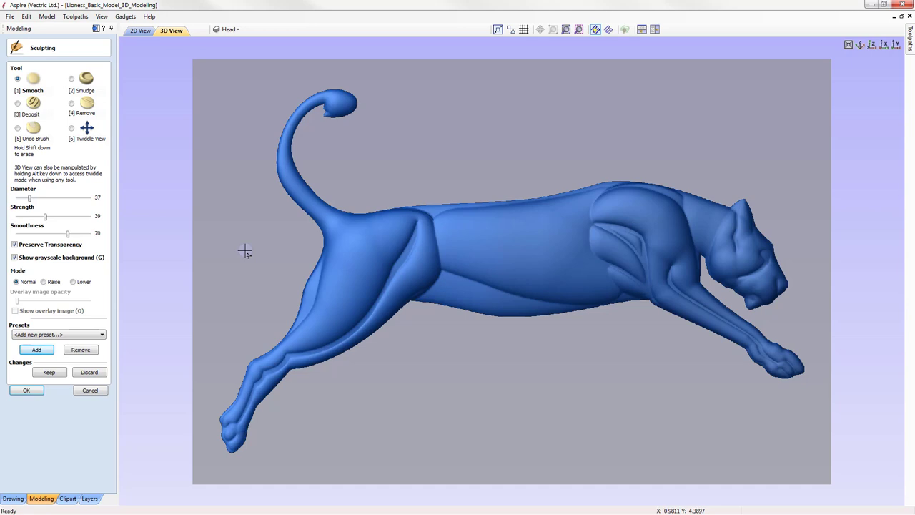
- Set the Smooth brush to diameter 71 and strength 40, keeping smoothness at 70
scroll(244, 250, "up", 15, "ctrl")
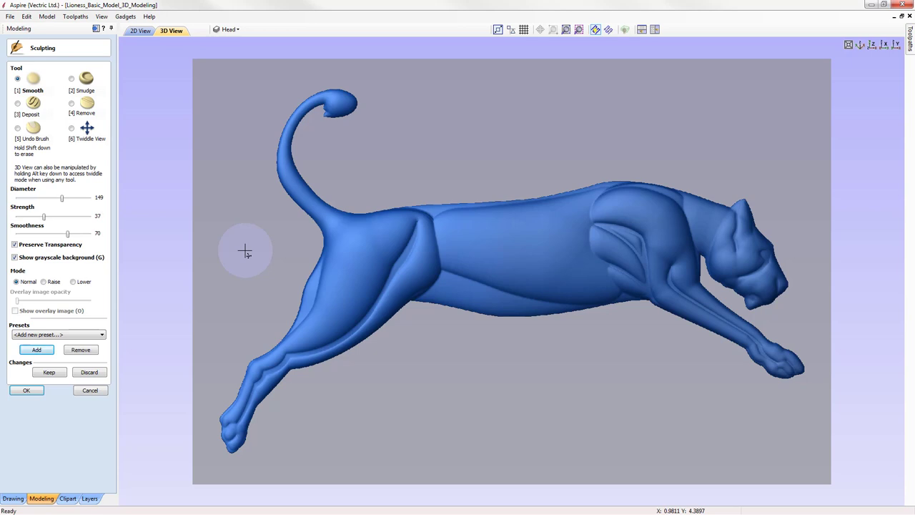
scroll(244, 250, "down", 6, "shift")
scroll(245, 251, "up", 20, "shift")
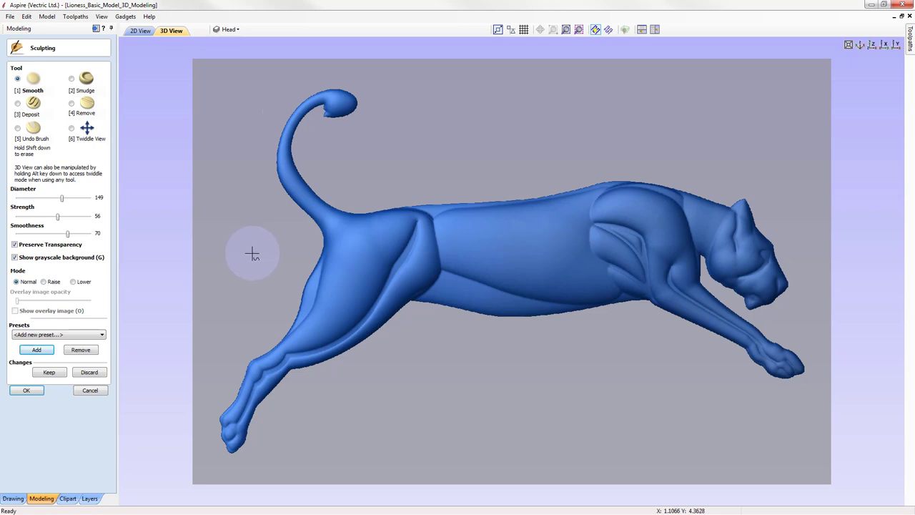
scroll(252, 253, "up", 12, "ctrl")
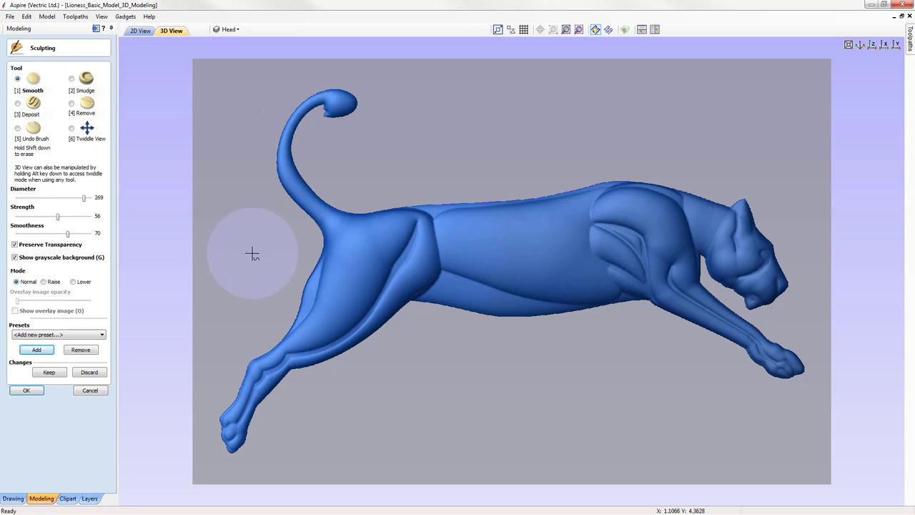
scroll(253, 253, "up", 2, "ctrl")
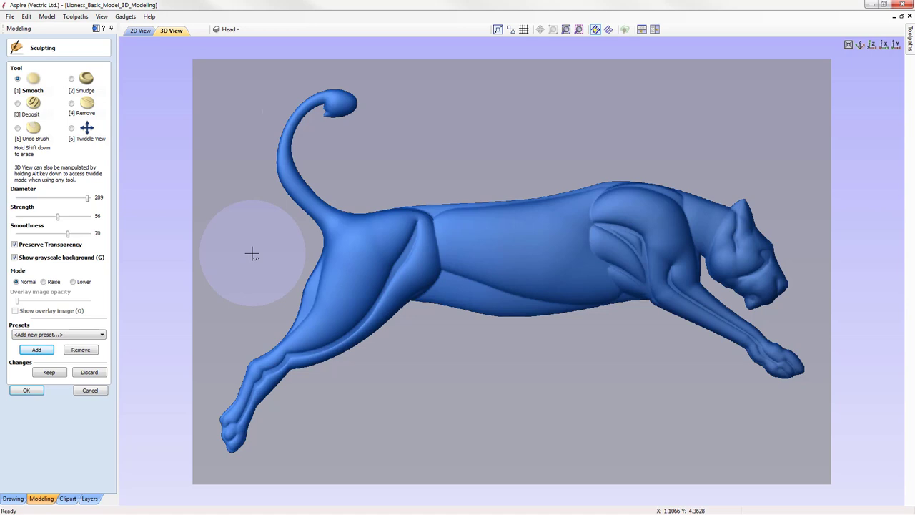
scroll(252, 254, "down", 14, "ctrl")
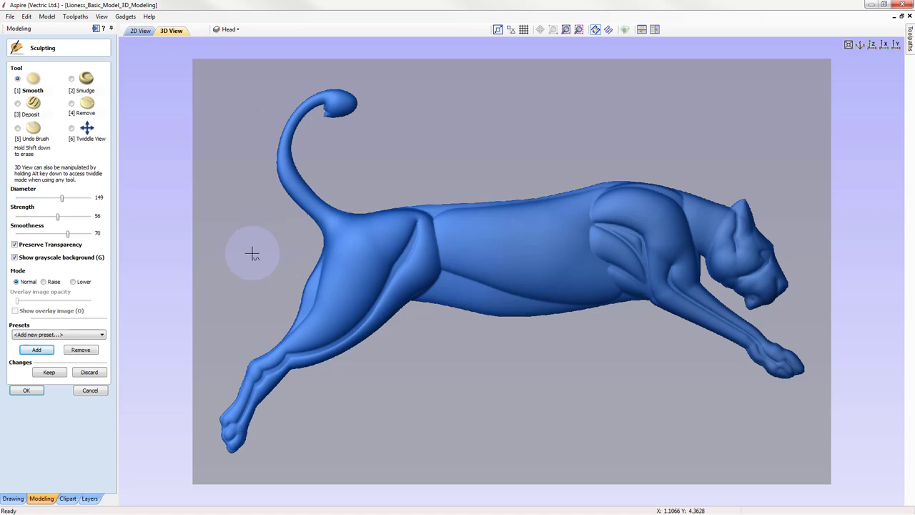
scroll(252, 254, "down", 5, "ctrl")
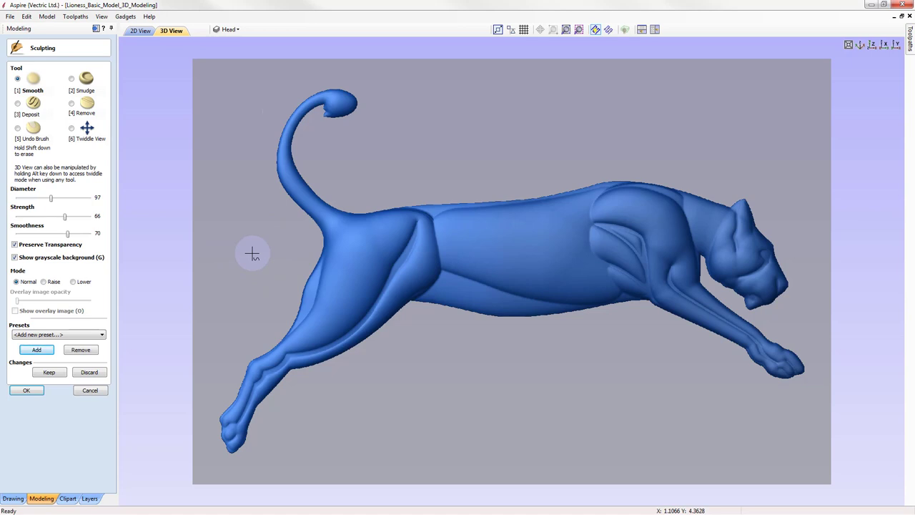
scroll(252, 254, "up", 5, "shift")
scroll(252, 254, "up", 10, "shift")
scroll(252, 254, "down", 10, "shift")
scroll(253, 254, "down", 10, "shift")
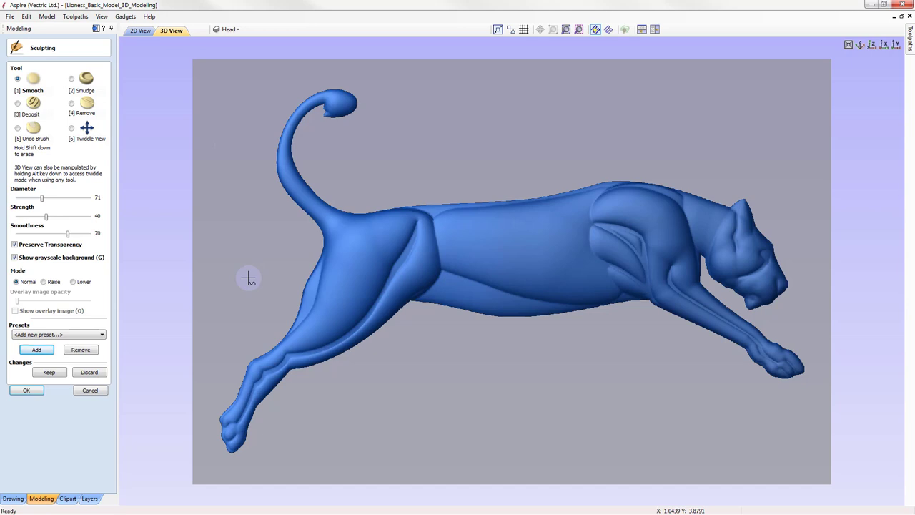
- Brush around the lioness's outer edges along the legs, belly, back and tail with the Smooth brush to soften the outline
mouse_move(306, 273)
left_mouse_down()
mouse_move(289, 332)
mouse_move(259, 356)
mouse_move(255, 350)
mouse_move(226, 410)
mouse_move(230, 387)
mouse_move(219, 404)
mouse_move(206, 493)
mouse_move(253, 372)
mouse_move(240, 409)
mouse_move(225, 418)
mouse_move(245, 382)
mouse_move(238, 406)
mouse_move(240, 399)
mouse_move(213, 422)
mouse_move(225, 389)
mouse_move(228, 399)
mouse_move(210, 414)
mouse_move(223, 418)
mouse_move(210, 477)
mouse_move(252, 469)
mouse_move(215, 431)
mouse_move(215, 417)
mouse_move(228, 422)
mouse_move(215, 426)
mouse_move(230, 420)
mouse_move(219, 425)
mouse_move(222, 437)
mouse_move(231, 435)
mouse_move(226, 417)
mouse_move(222, 440)
mouse_move(217, 413)
mouse_move(222, 435)
mouse_move(214, 430)
mouse_move(233, 455)
mouse_move(292, 374)
mouse_move(313, 369)
mouse_move(326, 351)
mouse_move(367, 343)
mouse_move(418, 283)
mouse_move(495, 313)
mouse_move(591, 313)
mouse_move(643, 299)
mouse_move(717, 329)
mouse_move(705, 323)
mouse_move(779, 383)
mouse_move(794, 377)
mouse_move(788, 348)
mouse_move(706, 288)
mouse_move(690, 253)
left_mouse_up()
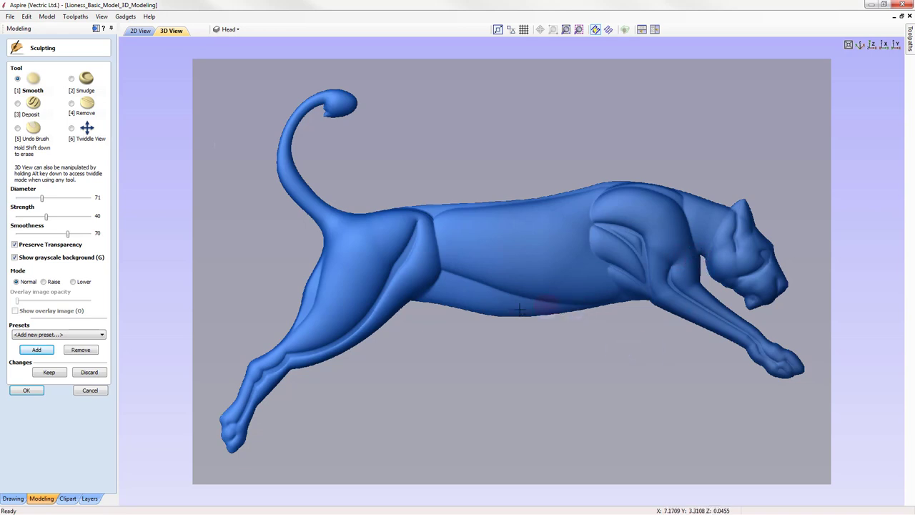
mouse_move(336, 357)
left_mouse_down()
mouse_move(263, 376)
mouse_move(236, 434)
mouse_move(216, 425)
mouse_move(240, 341)
mouse_move(276, 330)
mouse_move(298, 312)
mouse_move(302, 286)
mouse_move(257, 364)
left_mouse_up()
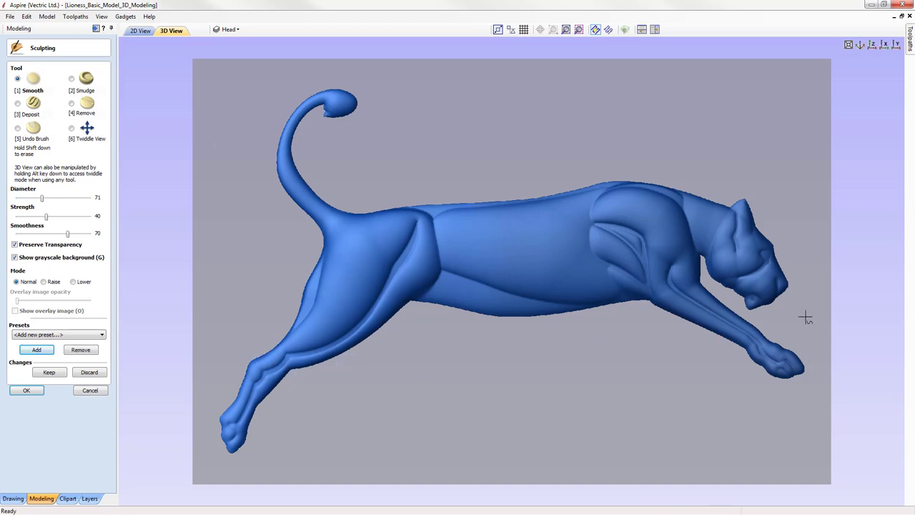
mouse_move(740, 268)
left_mouse_down()
mouse_move(704, 251)
mouse_move(754, 312)
mouse_move(781, 305)
mouse_move(776, 242)
mouse_move(745, 196)
mouse_move(731, 204)
mouse_move(680, 199)
mouse_move(659, 184)
mouse_move(668, 189)
mouse_move(626, 185)
mouse_move(694, 191)
mouse_move(654, 187)
mouse_move(677, 196)
mouse_move(642, 185)
mouse_move(667, 185)
mouse_move(594, 184)
mouse_move(599, 178)
mouse_move(544, 194)
mouse_move(563, 198)
mouse_move(514, 201)
mouse_move(556, 203)
mouse_move(577, 185)
mouse_move(516, 203)
mouse_move(569, 187)
mouse_move(516, 201)
mouse_move(539, 201)
mouse_move(470, 202)
mouse_move(490, 197)
mouse_move(469, 204)
mouse_move(517, 203)
mouse_move(452, 210)
mouse_move(502, 210)
mouse_move(334, 208)
mouse_move(313, 185)
mouse_move(307, 121)
mouse_move(321, 193)
left_mouse_up()
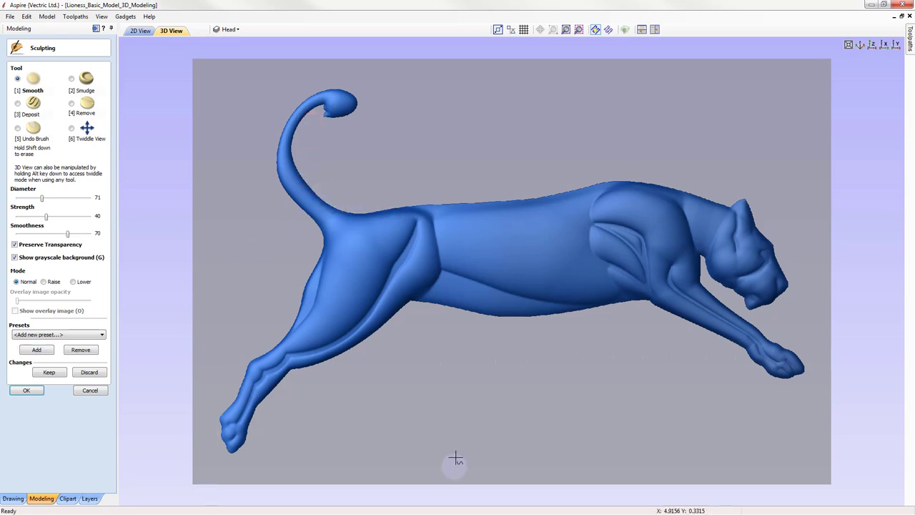
left_click_drag(382, 243, 336, 239)
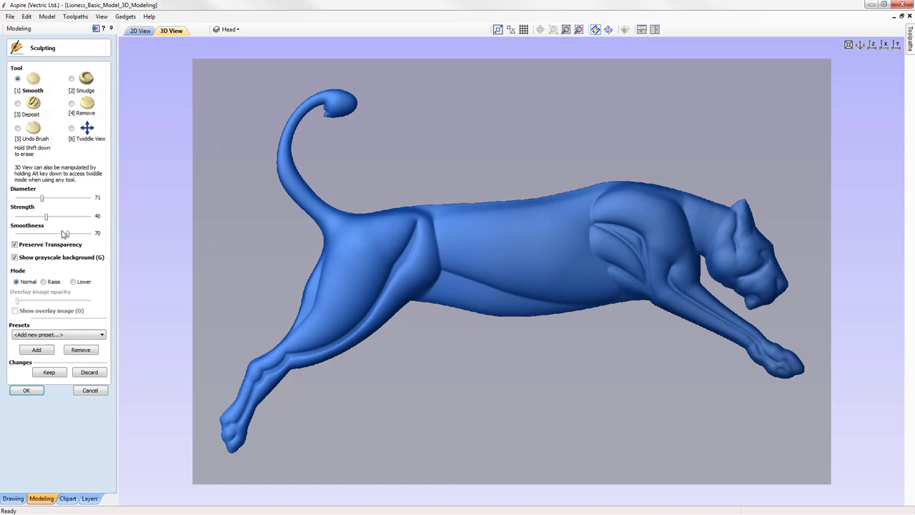
left_click_drag(250, 375, 229, 400)
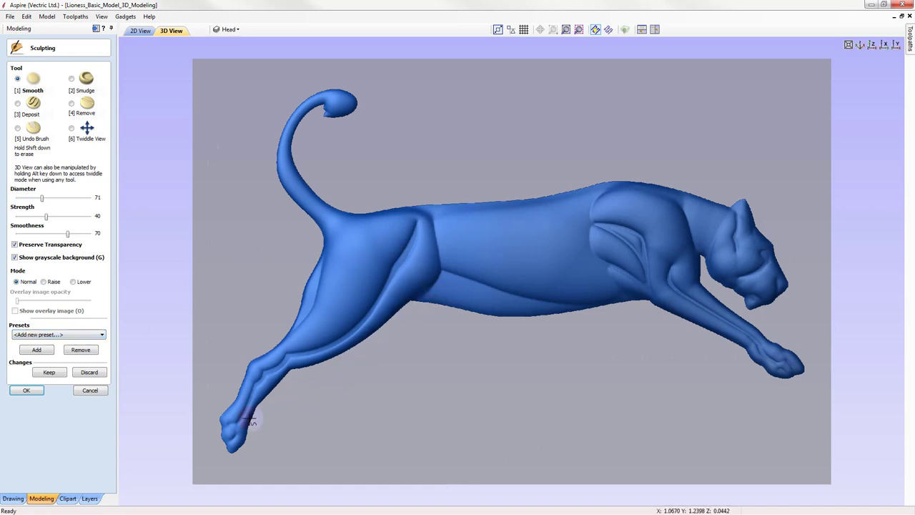
- Save the current Smooth brush settings as a preset named Edge Finish and reselect that preset
left_click(52, 335)
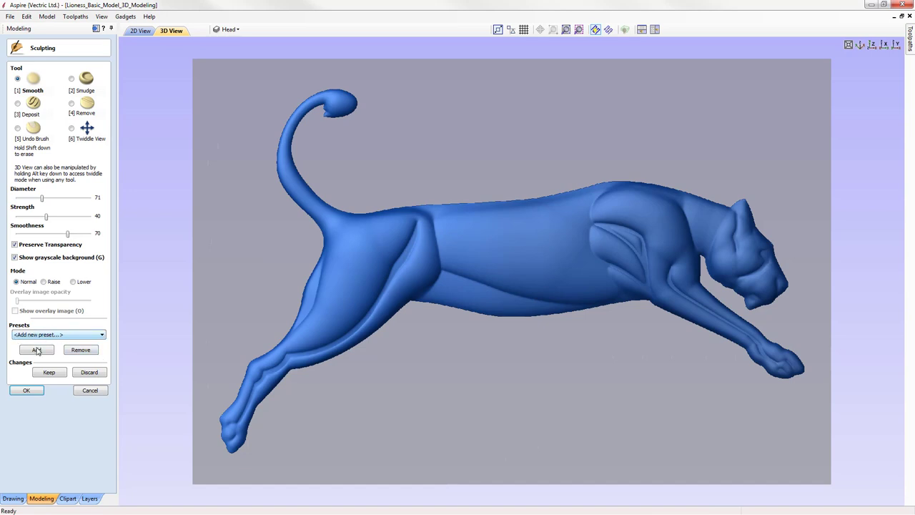
left_click(38, 350)
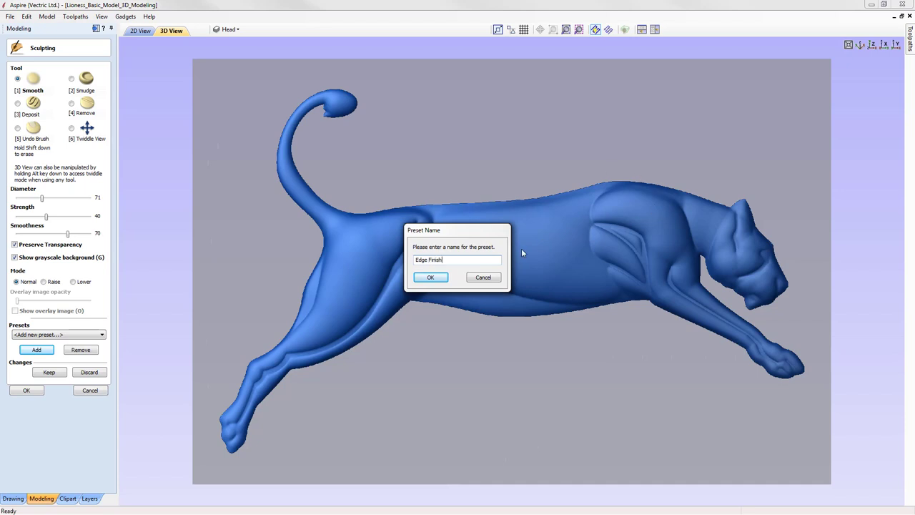
left_click(431, 278)
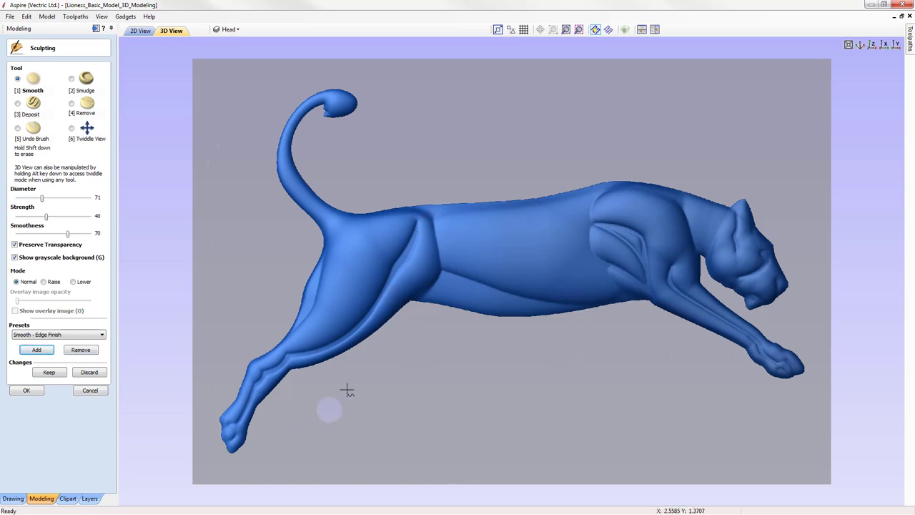
mouse_move(309, 215)
left_mouse_down()
mouse_move(317, 226)
mouse_move(296, 288)
mouse_move(317, 261)
mouse_move(314, 291)
mouse_move(261, 354)
mouse_move(238, 432)
mouse_move(319, 351)
mouse_move(319, 513)
left_mouse_up()
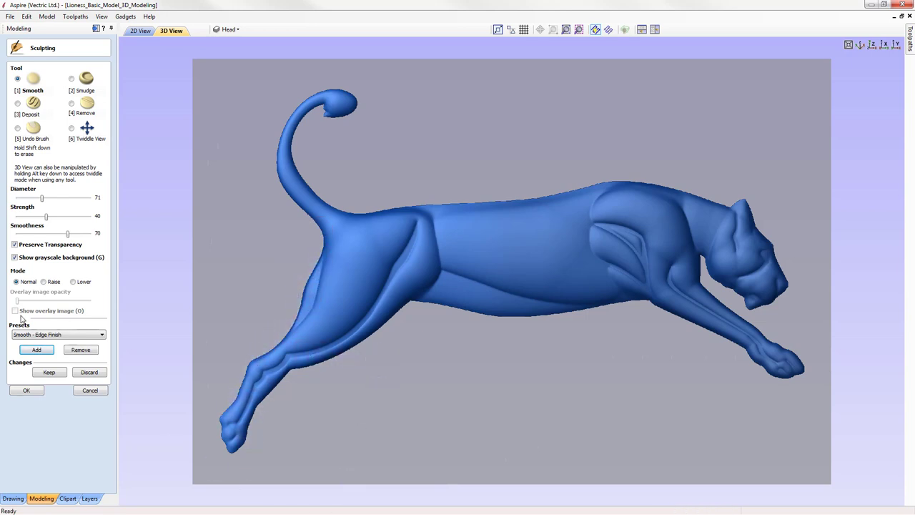
left_click(36, 338)
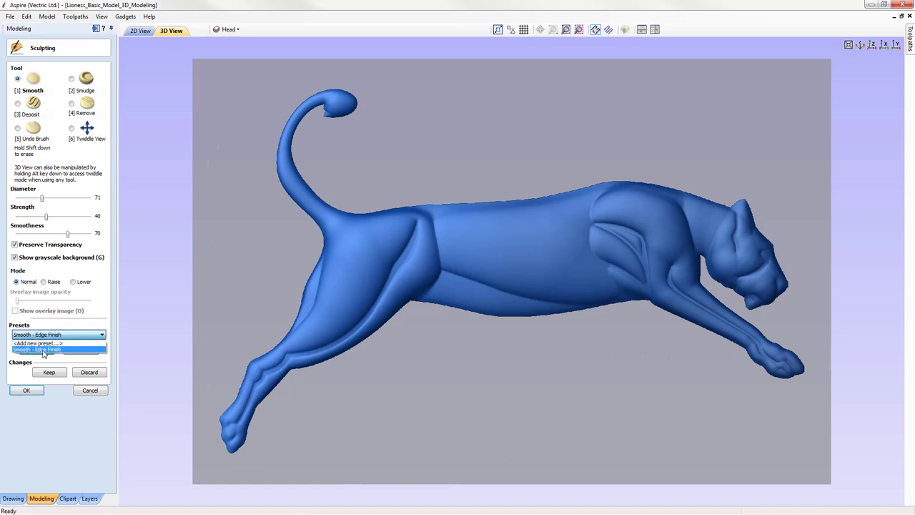
left_click(28, 352)
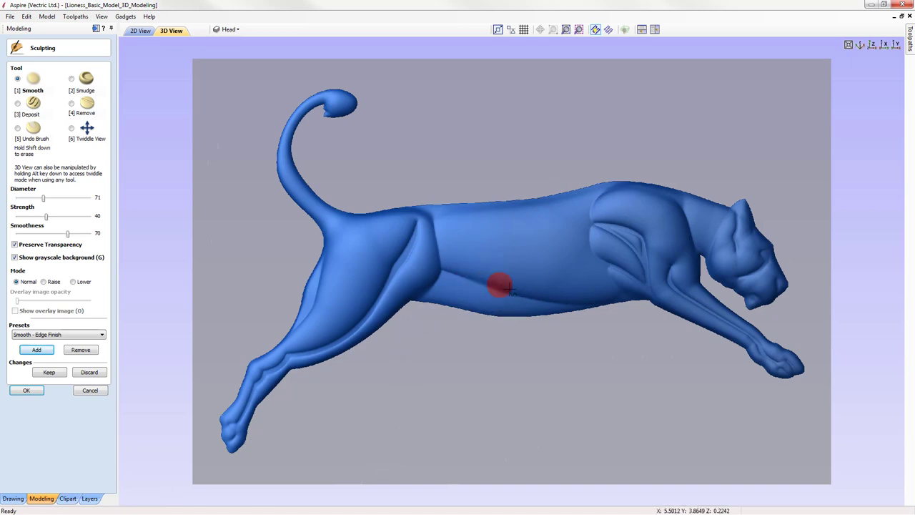
- Smooth the belly crease and the front edge of the back thigh into the torso, enlarging the brush to diameter 99 and strength 50
mouse_move(506, 287)
left_mouse_down()
mouse_move(620, 298)
mouse_move(482, 287)
mouse_move(438, 266)
mouse_move(439, 241)
mouse_move(433, 254)
mouse_move(430, 240)
mouse_move(441, 232)
mouse_move(439, 245)
mouse_move(426, 236)
mouse_move(447, 235)
mouse_move(426, 215)
mouse_move(433, 233)
mouse_move(426, 249)
mouse_move(439, 255)
mouse_move(436, 265)
mouse_move(417, 260)
mouse_move(443, 226)
mouse_move(438, 249)
left_mouse_up()
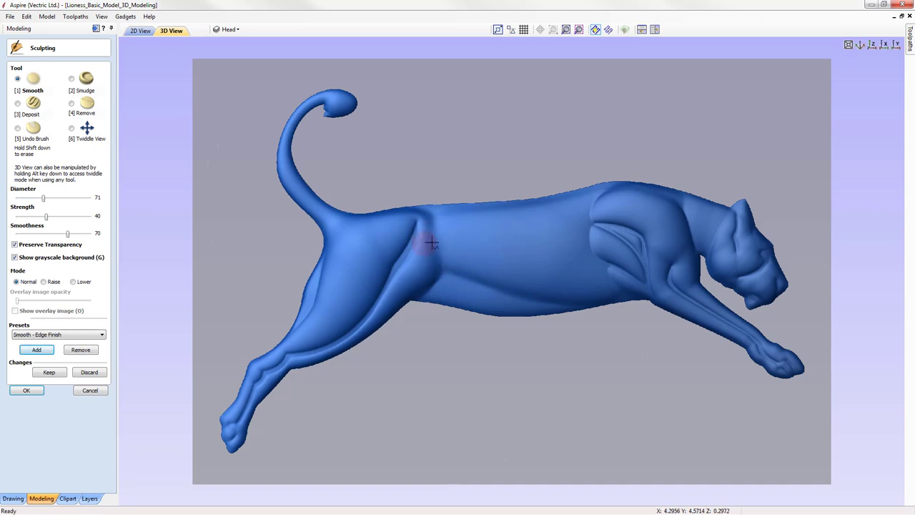
mouse_move(435, 235)
left_mouse_down()
mouse_move(432, 246)
mouse_move(444, 227)
mouse_move(430, 253)
left_mouse_up()
scroll(428, 248, "up", 2, "ctrl")
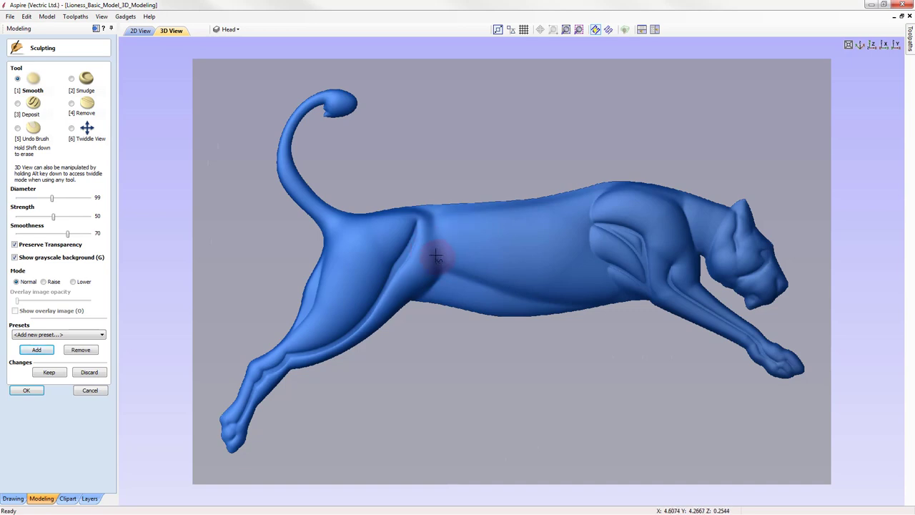
mouse_move(436, 256)
left_mouse_down()
mouse_move(447, 235)
mouse_move(437, 255)
mouse_move(433, 233)
mouse_move(448, 234)
mouse_move(431, 248)
mouse_move(444, 252)
mouse_move(446, 242)
mouse_move(426, 233)
mouse_move(435, 231)
mouse_move(430, 253)
mouse_move(443, 235)
mouse_move(420, 215)
mouse_move(450, 213)
mouse_move(421, 213)
mouse_move(446, 231)
mouse_move(438, 244)
mouse_move(448, 235)
mouse_move(426, 211)
mouse_move(457, 211)
mouse_move(421, 212)
mouse_move(441, 241)
left_mouse_up()
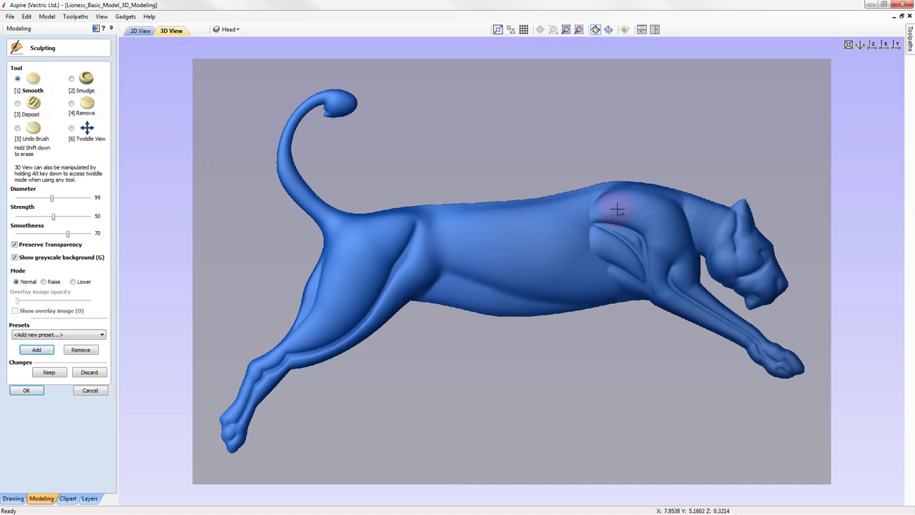
- Blend the rear contours of the front shoulder and upper foreleg into the torso, and discard any sculpting changes not yet kept
mouse_move(617, 209)
left_mouse_down()
mouse_move(580, 212)
mouse_move(621, 200)
mouse_move(575, 214)
mouse_move(621, 208)
mouse_move(581, 212)
mouse_move(614, 200)
mouse_move(585, 192)
mouse_move(634, 186)
mouse_move(599, 201)
mouse_move(617, 187)
mouse_move(588, 193)
mouse_move(607, 197)
mouse_move(595, 202)
mouse_move(616, 198)
mouse_move(583, 200)
mouse_move(629, 195)
mouse_move(579, 205)
mouse_move(660, 190)
mouse_move(590, 200)
left_mouse_up()
mouse_move(590, 239)
left_mouse_down()
mouse_move(603, 250)
mouse_move(580, 239)
left_mouse_up()
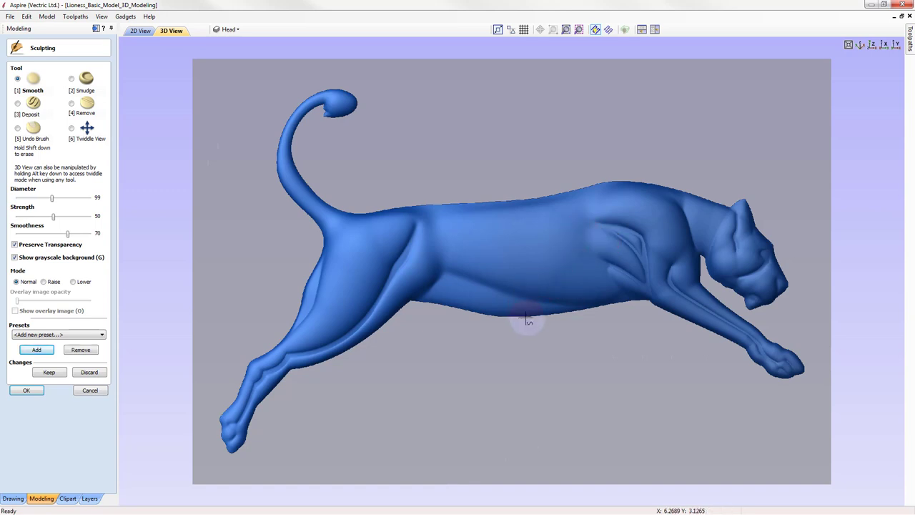
left_click_drag(596, 271, 568, 257)
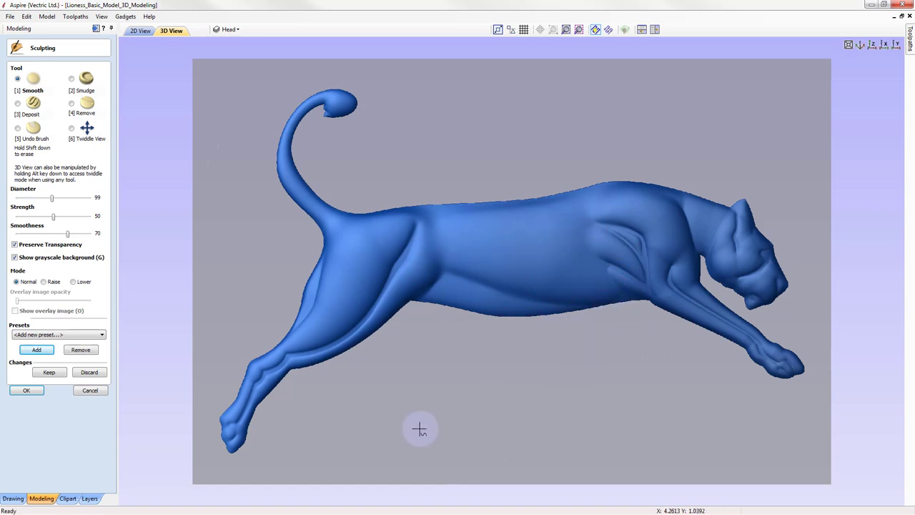
left_click(89, 372)
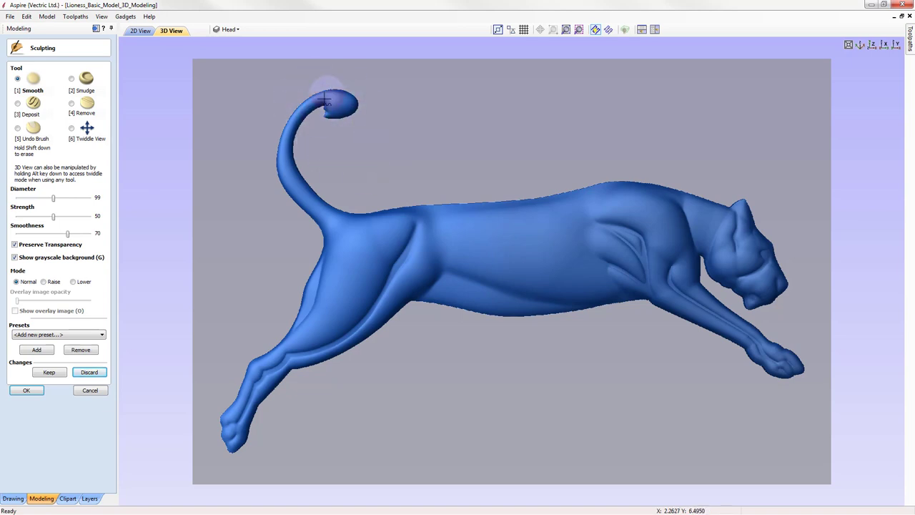
- Prepare the Smudge brush at diameter 31 and strength 49 for close work on the tail tip
left_click(71, 129)
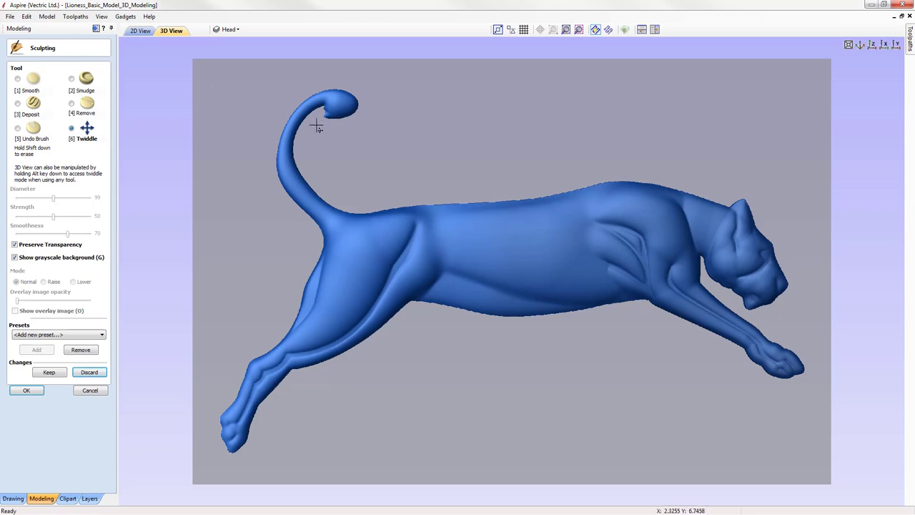
left_click_drag(317, 127, 370, 196)
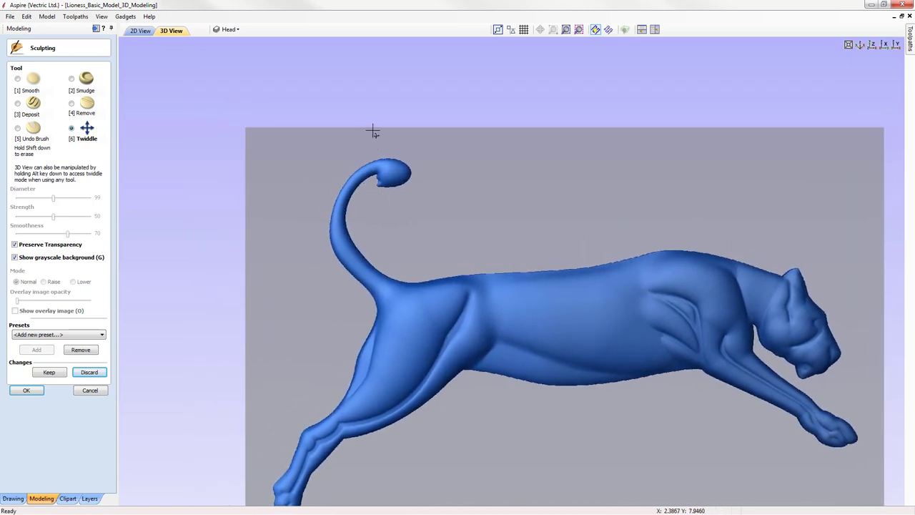
scroll(372, 131, "up", 5)
left_click_drag(350, 182, 405, 222)
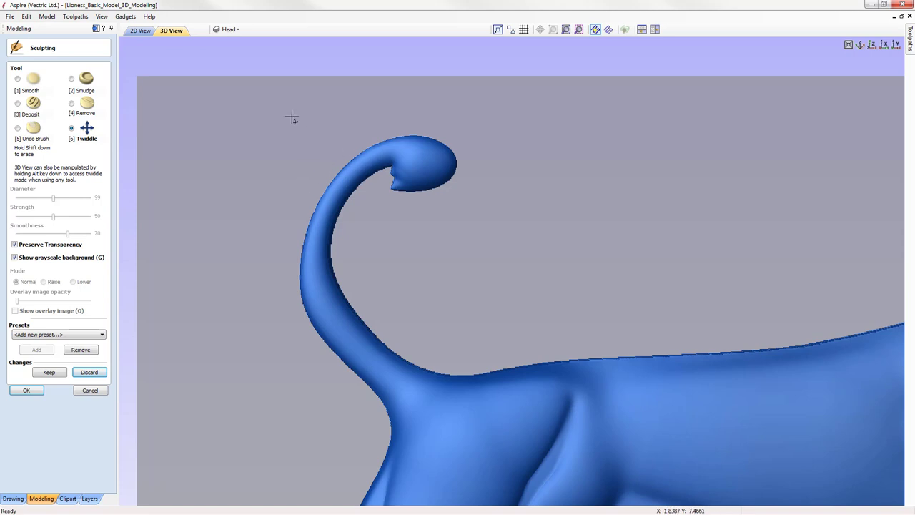
left_click(75, 85)
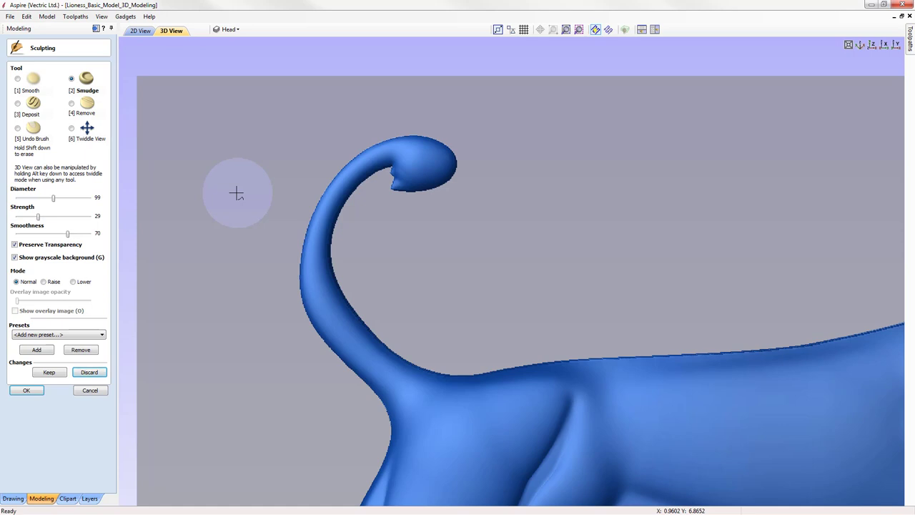
scroll(236, 193, "down", 6, "ctrl")
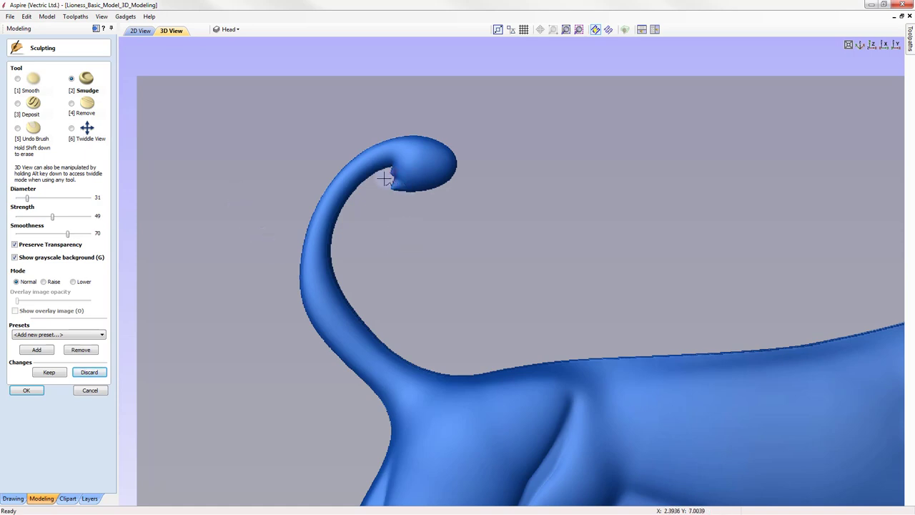
- Smudge several fur-like notches and ridges into the inner edge of the tail tuft, near where it meets the tail
mouse_move(386, 178)
left_mouse_down()
mouse_move(443, 185)
mouse_move(381, 176)
mouse_move(427, 176)
mouse_move(394, 179)
left_mouse_up()
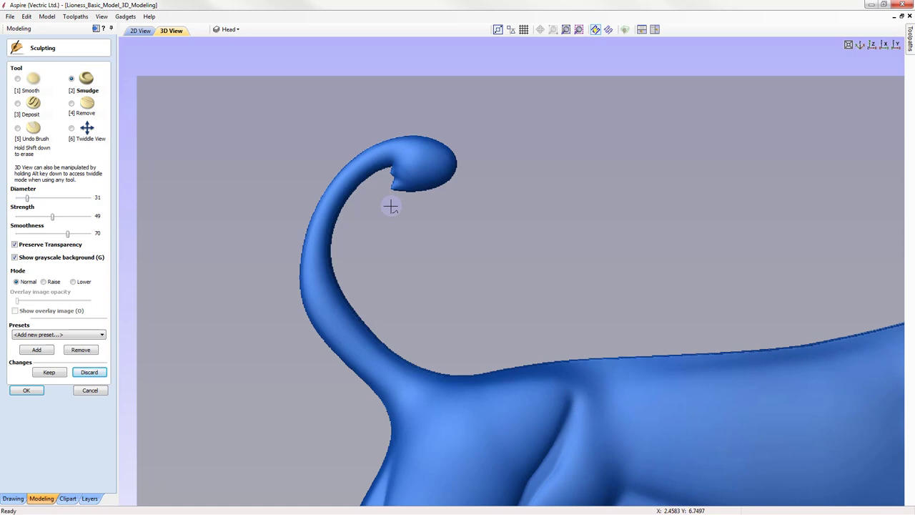
mouse_move(408, 169)
left_mouse_down()
mouse_move(386, 178)
mouse_move(429, 178)
left_mouse_up()
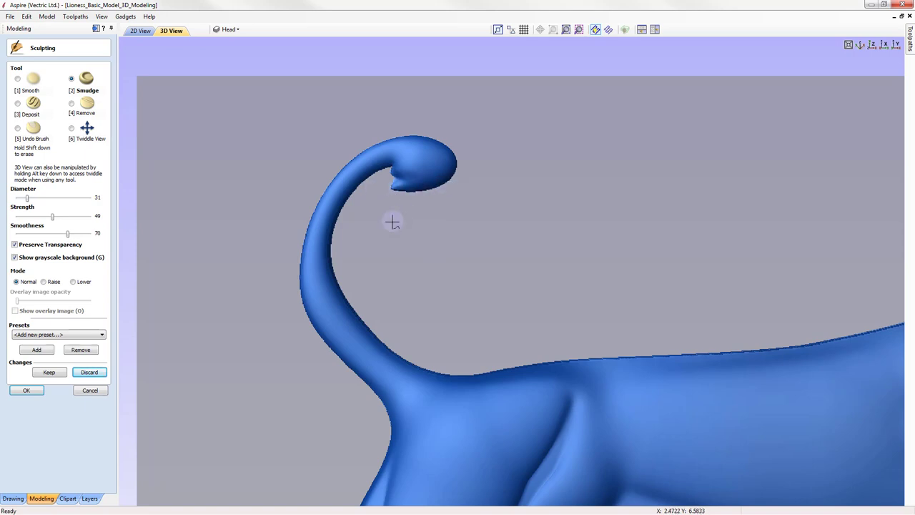
mouse_move(392, 222)
left_mouse_down()
mouse_move(397, 188)
mouse_move(386, 175)
mouse_move(428, 175)
mouse_move(372, 182)
mouse_move(430, 178)
mouse_move(400, 182)
mouse_move(383, 169)
mouse_move(418, 165)
mouse_move(387, 174)
mouse_move(414, 166)
left_mouse_up()
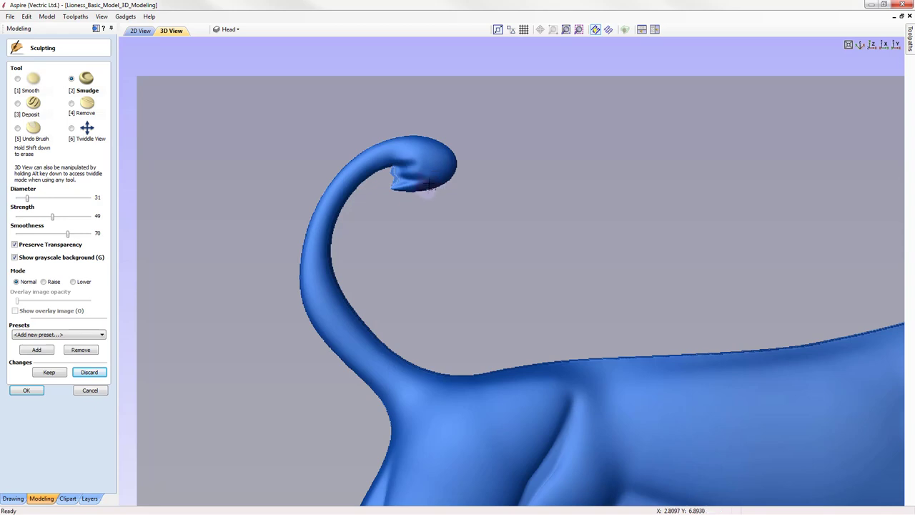
mouse_move(420, 187)
left_mouse_down()
mouse_move(385, 192)
mouse_move(441, 188)
mouse_move(382, 186)
mouse_move(422, 180)
left_mouse_up()
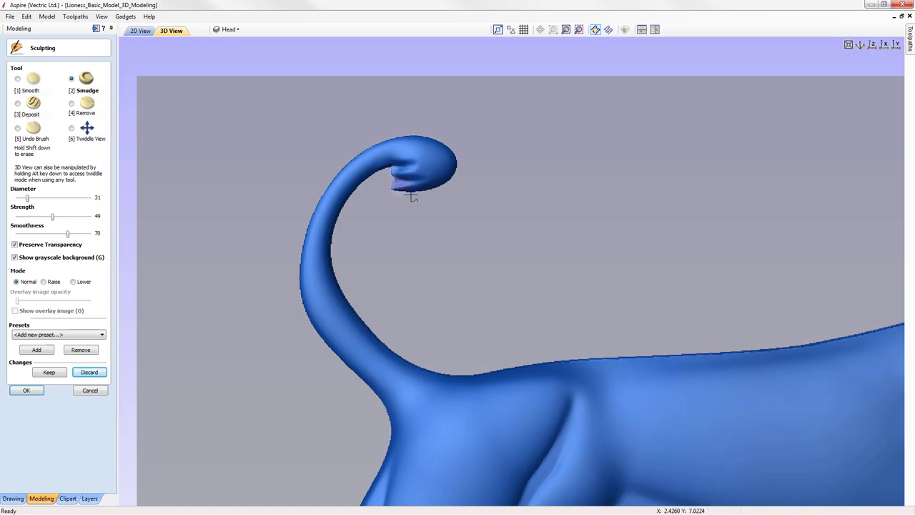
mouse_move(387, 183)
left_mouse_down()
mouse_move(429, 188)
mouse_move(383, 187)
mouse_move(406, 188)
mouse_move(419, 166)
mouse_move(389, 175)
mouse_move(387, 166)
mouse_move(408, 164)
left_mouse_up()
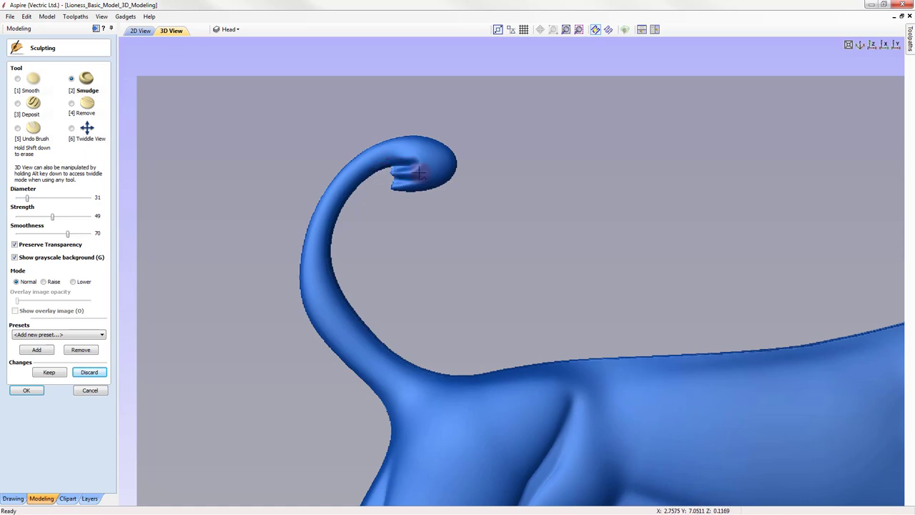
mouse_move(432, 190)
left_mouse_down()
mouse_move(377, 185)
mouse_move(389, 198)
mouse_move(418, 200)
mouse_move(386, 180)
mouse_move(407, 181)
mouse_move(430, 193)
mouse_move(379, 185)
mouse_move(405, 201)
left_mouse_up()
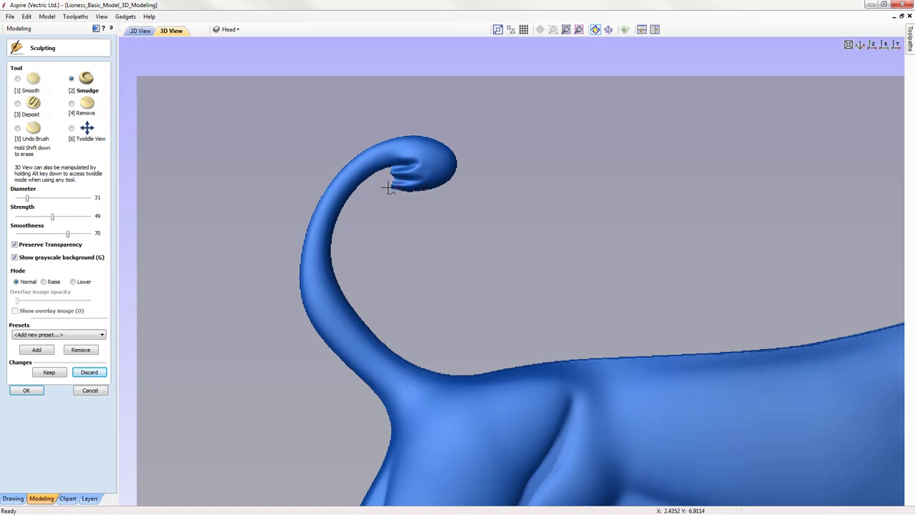
left_click_drag(439, 176, 409, 179)
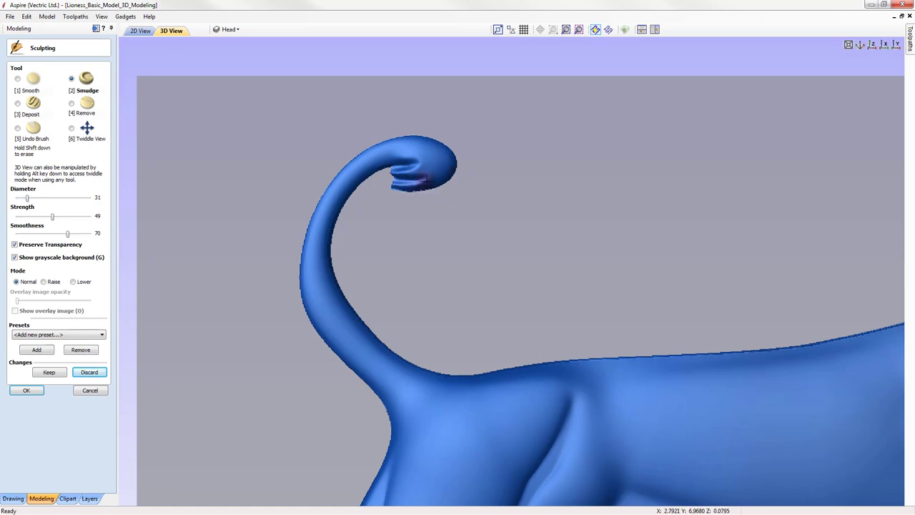
left_click_drag(404, 195, 400, 198)
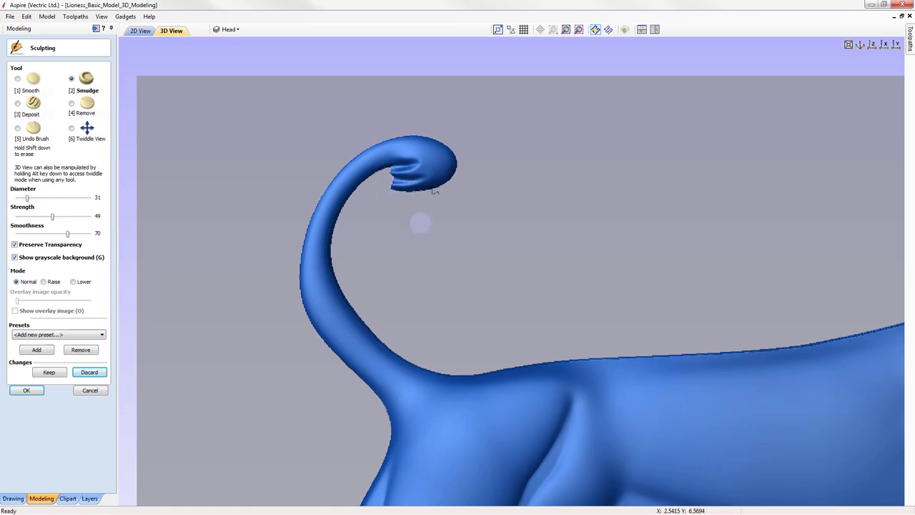
- Soften the inner ends of the tail tuft's grooves with the Smooth brush, and smudge them again toward the tuft's edge
left_click(17, 80)
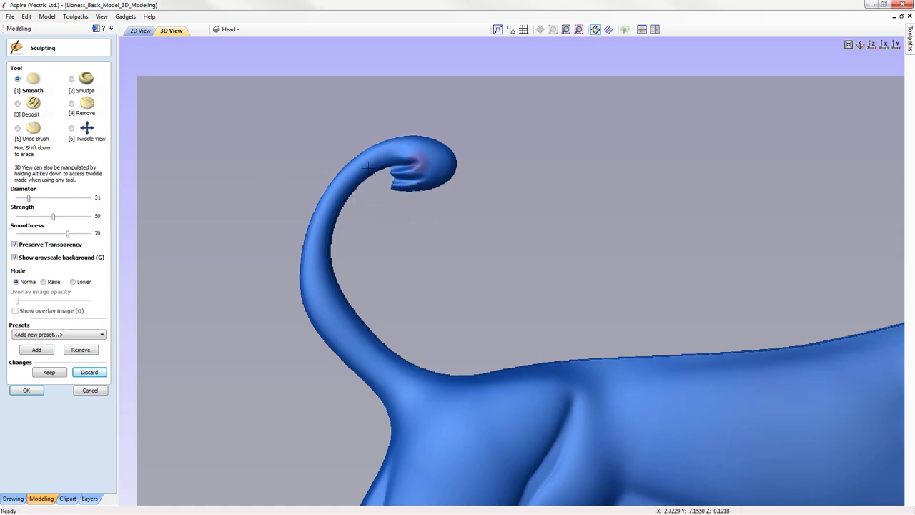
mouse_move(416, 169)
left_mouse_down()
mouse_move(364, 171)
mouse_move(441, 156)
mouse_move(387, 155)
mouse_move(418, 168)
mouse_move(379, 174)
mouse_move(408, 150)
mouse_move(432, 158)
mouse_move(411, 151)
mouse_move(433, 170)
mouse_move(390, 152)
mouse_move(438, 175)
mouse_move(397, 191)
mouse_move(385, 188)
mouse_move(418, 153)
left_mouse_up()
left_click(84, 80)
mouse_move(420, 167)
left_mouse_down()
mouse_move(382, 179)
mouse_move(403, 175)
mouse_move(390, 196)
mouse_move(379, 328)
mouse_move(423, 344)
mouse_move(435, 259)
mouse_move(417, 175)
mouse_move(394, 170)
mouse_move(417, 173)
mouse_move(385, 173)
mouse_move(430, 186)
mouse_move(411, 195)
mouse_move(386, 185)
left_mouse_up()
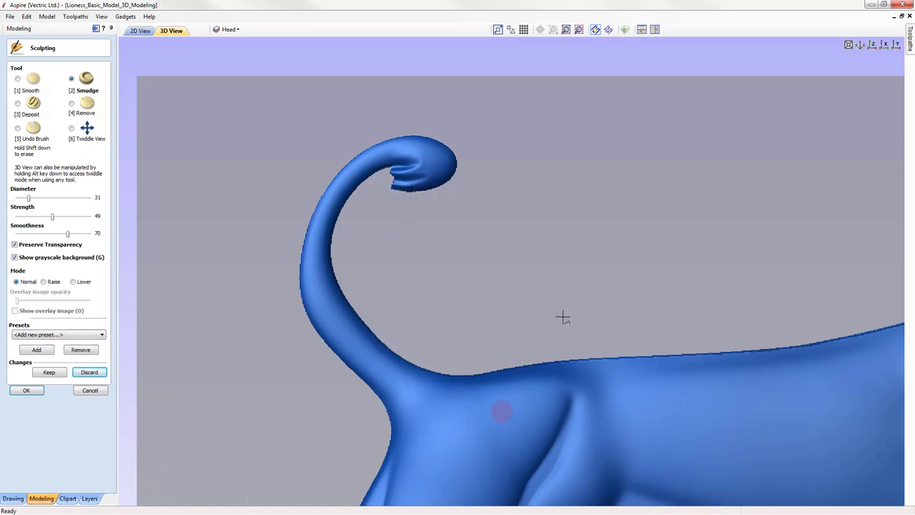
- Smudge grooves between the toes of the hind paw to separate them, and switch to the Smooth brush
left_click(566, 30)
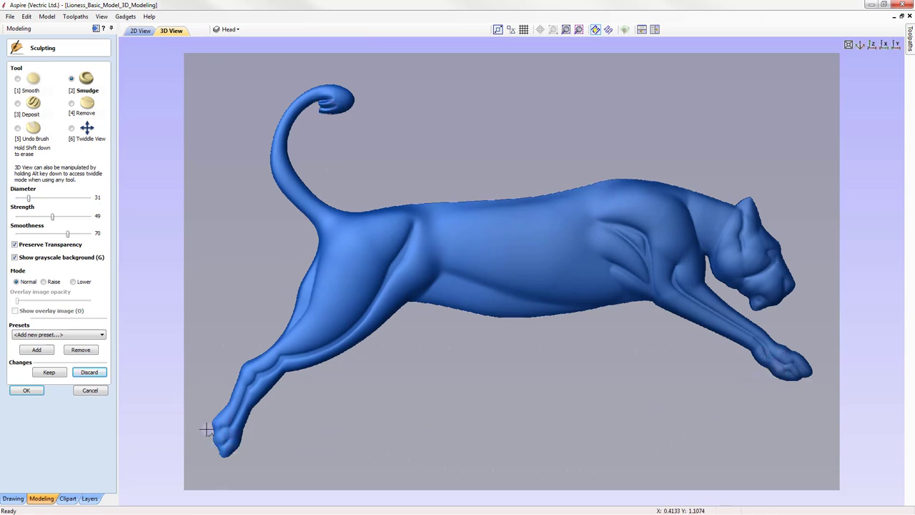
left_click(78, 132)
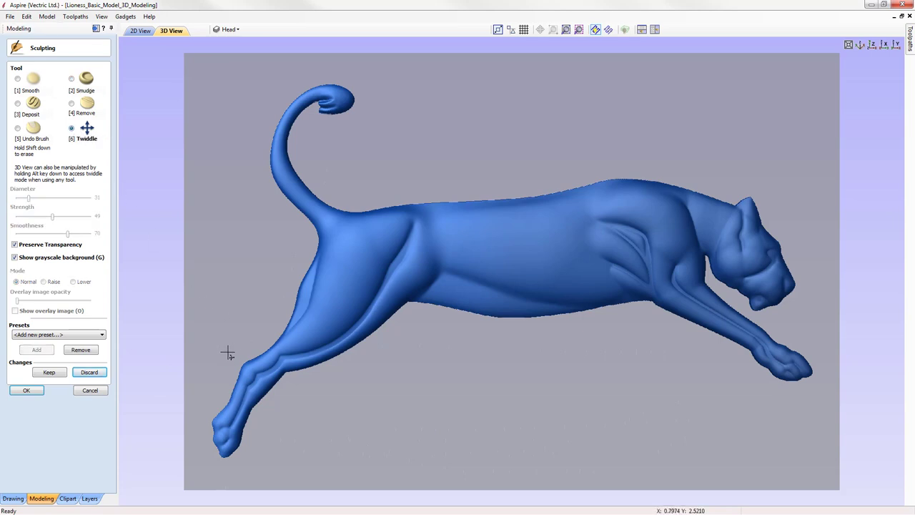
scroll(291, 279, "up", 5)
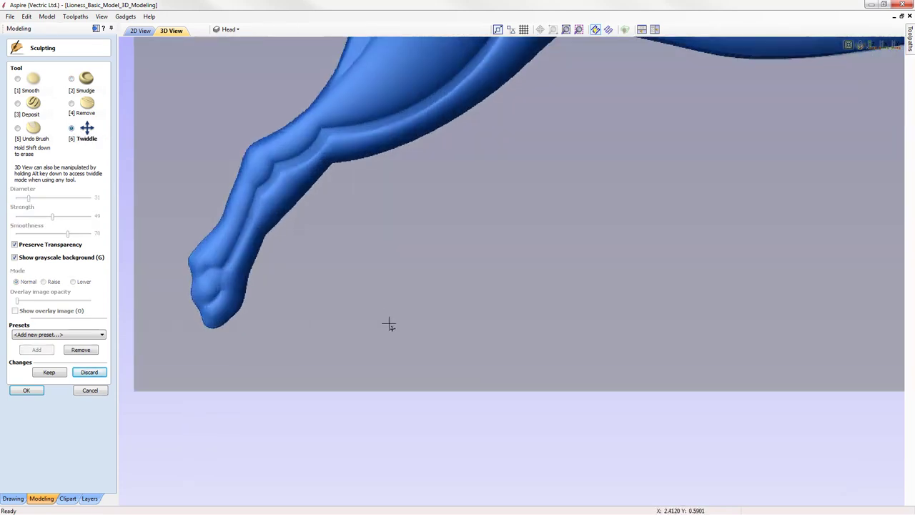
middle_click_drag(336, 296, 474, 332)
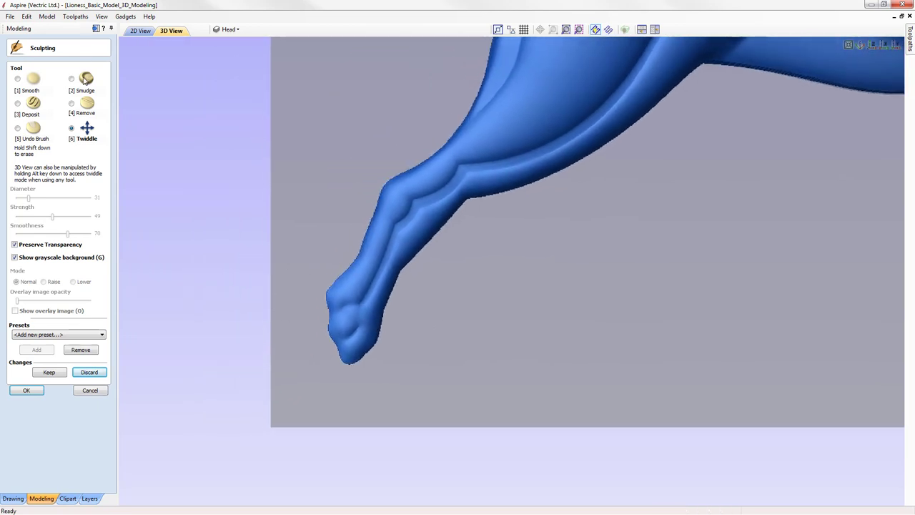
left_click(84, 81)
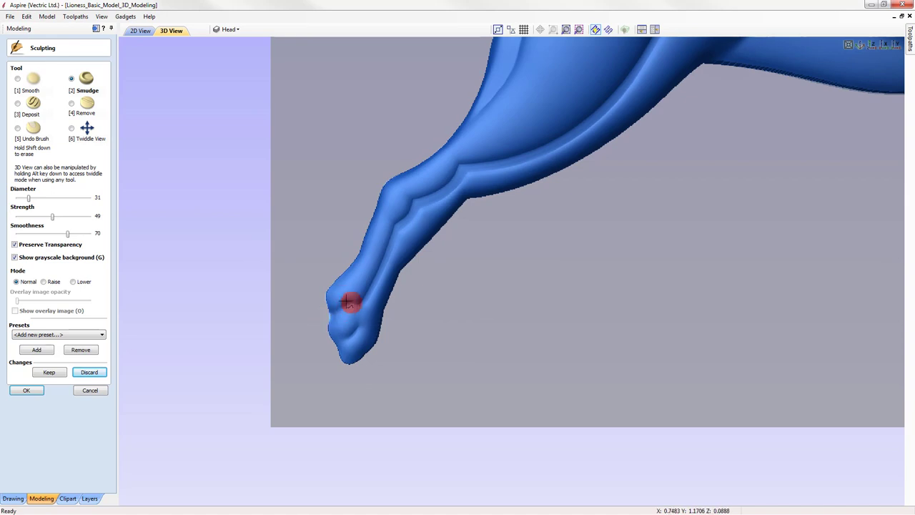
mouse_move(348, 303)
left_mouse_down()
mouse_move(323, 313)
mouse_move(353, 308)
mouse_move(327, 334)
mouse_move(323, 366)
mouse_move(330, 349)
mouse_move(355, 335)
mouse_move(328, 356)
mouse_move(355, 331)
mouse_move(325, 358)
mouse_move(356, 327)
left_mouse_up()
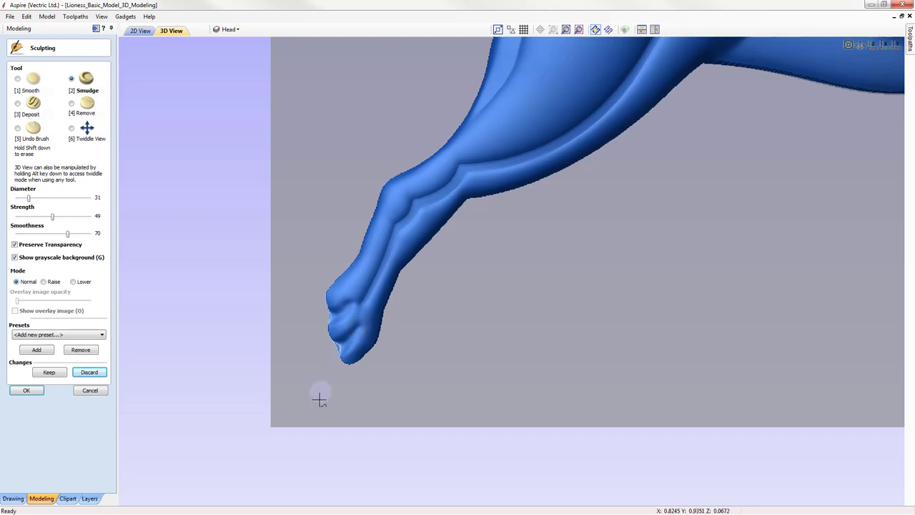
mouse_move(360, 363)
left_mouse_down()
mouse_move(337, 351)
mouse_move(369, 337)
mouse_move(343, 351)
mouse_move(369, 337)
mouse_move(347, 356)
mouse_move(356, 314)
mouse_move(335, 329)
mouse_move(350, 288)
mouse_move(323, 305)
mouse_move(349, 291)
mouse_move(333, 315)
mouse_move(358, 290)
mouse_move(322, 319)
mouse_move(348, 292)
mouse_move(324, 312)
mouse_move(346, 294)
mouse_move(324, 298)
mouse_move(351, 286)
mouse_move(326, 299)
mouse_move(327, 329)
mouse_move(316, 343)
mouse_move(365, 348)
mouse_move(351, 313)
mouse_move(326, 328)
mouse_move(360, 343)
mouse_move(368, 325)
mouse_move(334, 356)
mouse_move(355, 325)
mouse_move(342, 342)
left_mouse_up()
left_click_drag(337, 300, 383, 243)
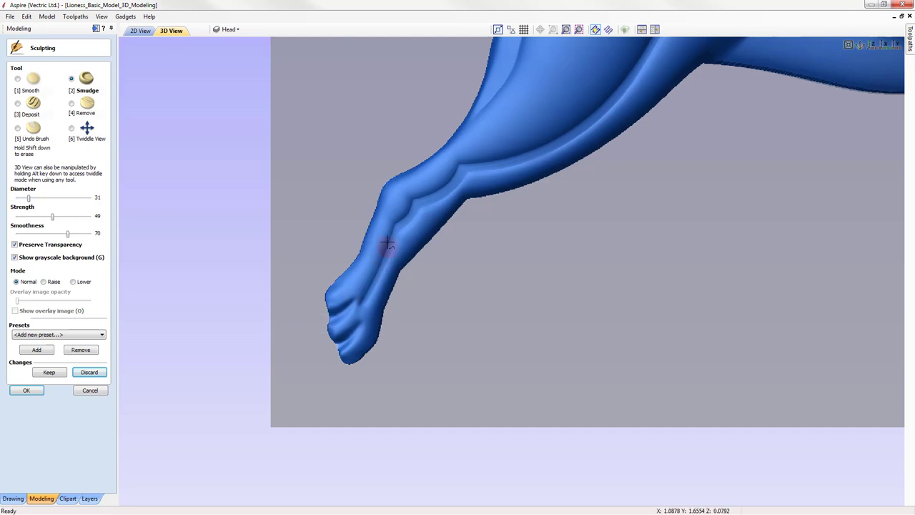
mouse_move(351, 302)
left_mouse_down()
mouse_move(341, 371)
mouse_move(365, 343)
mouse_move(360, 303)
mouse_move(350, 329)
mouse_move(357, 293)
mouse_move(359, 362)
mouse_move(329, 403)
mouse_move(356, 302)
mouse_move(333, 312)
mouse_move(362, 308)
mouse_move(363, 338)
mouse_move(351, 353)
mouse_move(371, 346)
mouse_move(347, 366)
mouse_move(368, 334)
mouse_move(348, 360)
left_mouse_up()
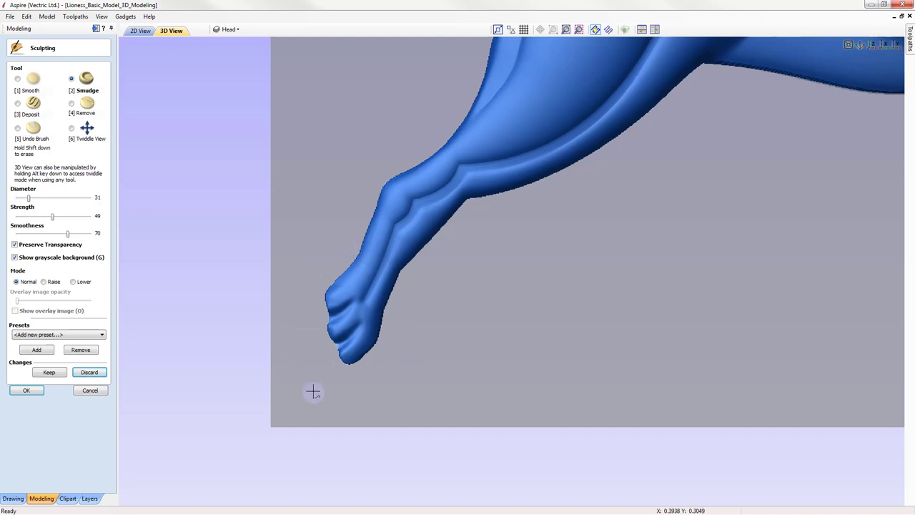
left_click(17, 80)
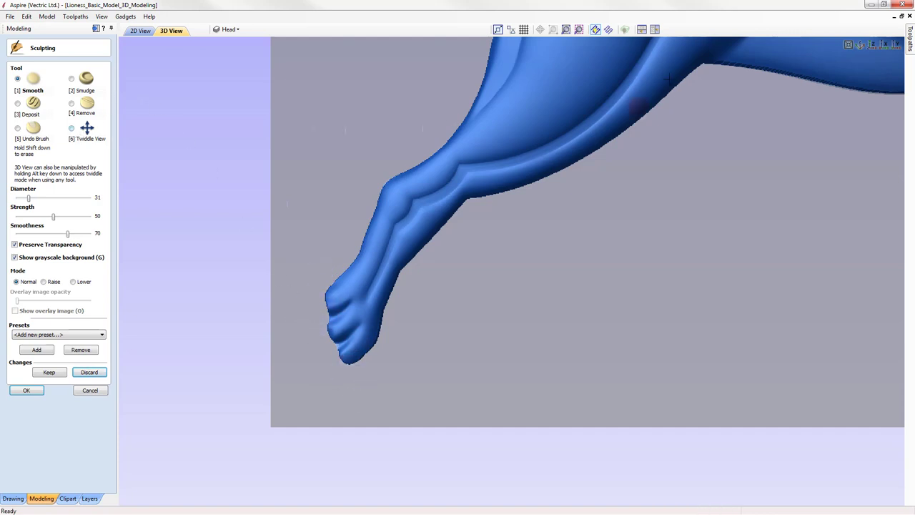
- Smudge initial toe grooves into the tip and lower edge of the front paw with the 31-diameter brush at strength 49
left_click(565, 31)
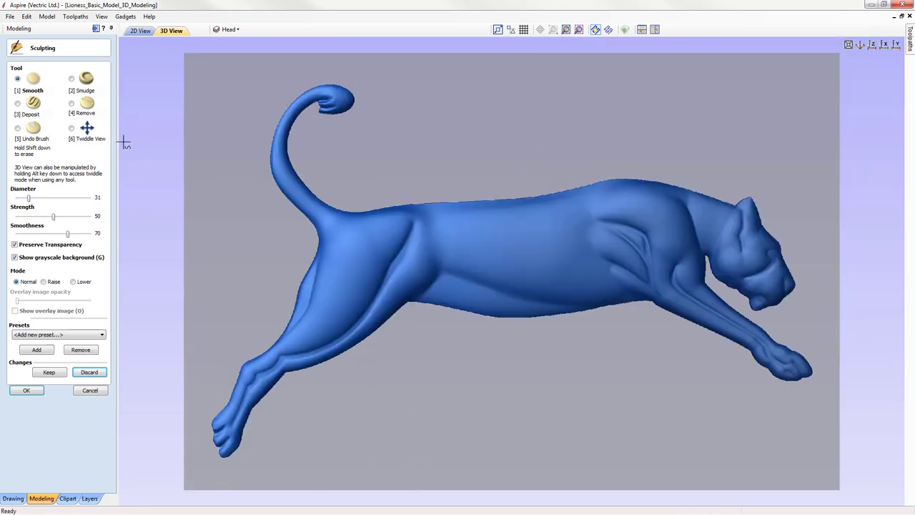
left_click(72, 129)
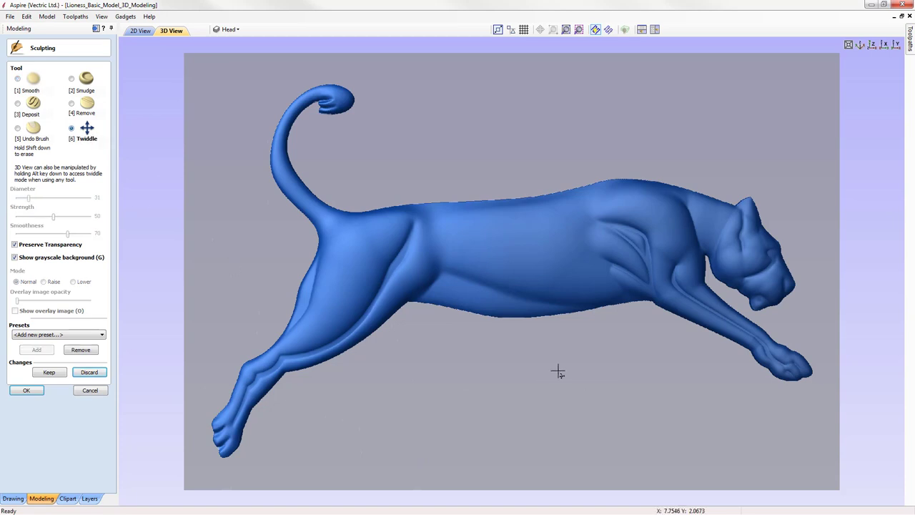
scroll(558, 373, "up", 5)
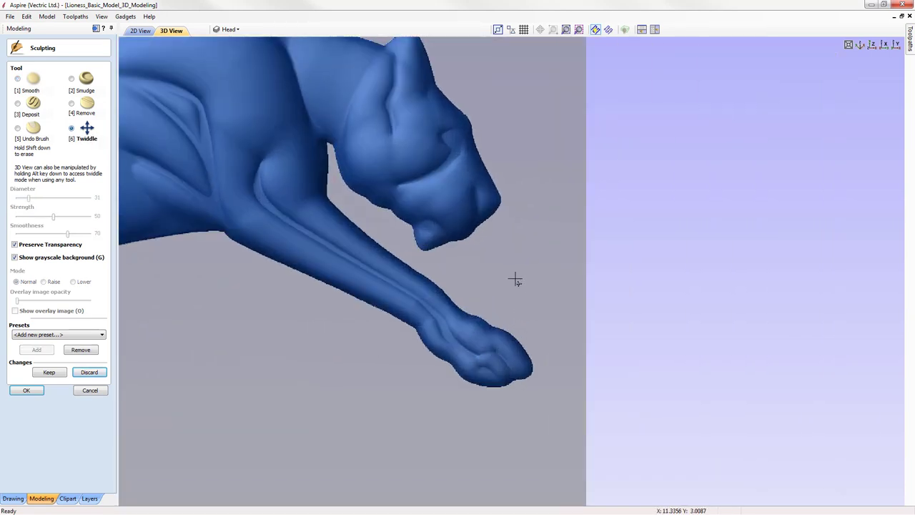
middle_click_drag(515, 279, 474, 234)
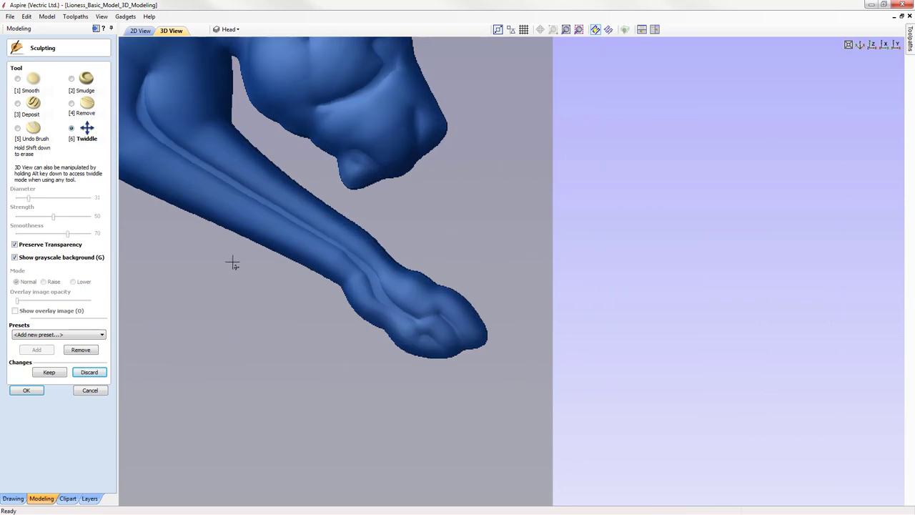
left_click(70, 80)
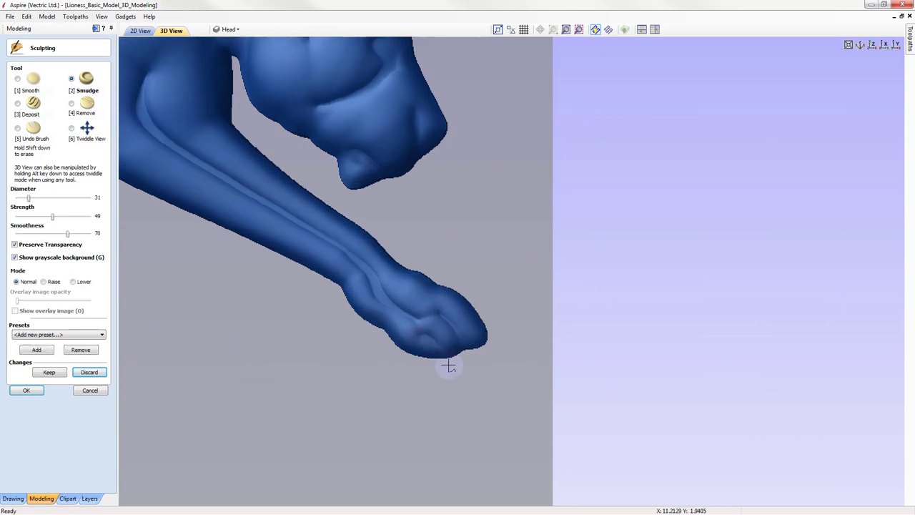
mouse_move(447, 364)
left_mouse_down()
mouse_move(422, 326)
mouse_move(445, 364)
left_mouse_up()
mouse_move(429, 323)
left_mouse_down()
mouse_move(446, 358)
mouse_move(434, 327)
mouse_move(447, 363)
mouse_move(438, 335)
mouse_move(469, 362)
mouse_move(453, 322)
mouse_move(471, 349)
mouse_move(446, 317)
mouse_move(474, 358)
mouse_move(443, 318)
mouse_move(465, 320)
mouse_move(476, 348)
mouse_move(461, 318)
mouse_move(468, 351)
mouse_move(446, 312)
mouse_move(469, 332)
mouse_move(448, 305)
left_mouse_up()
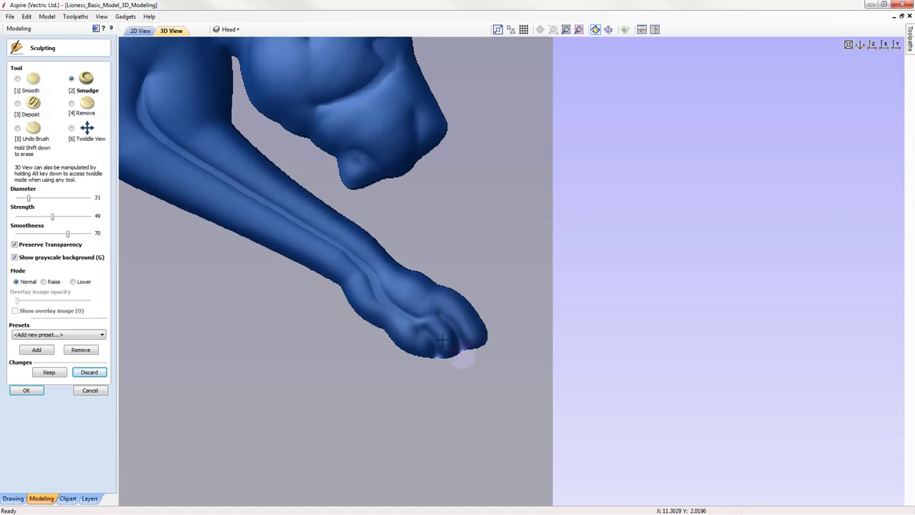
left_click_drag(466, 351, 438, 327)
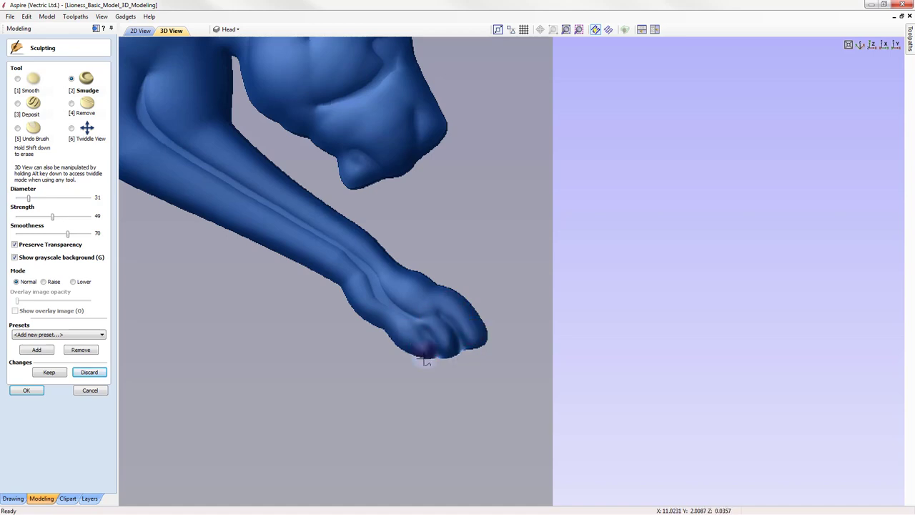
mouse_move(425, 360)
left_mouse_down()
mouse_move(433, 360)
mouse_move(415, 319)
mouse_move(434, 351)
mouse_move(415, 317)
mouse_move(418, 343)
mouse_move(407, 326)
mouse_move(427, 360)
mouse_move(414, 380)
mouse_move(413, 327)
left_mouse_up()
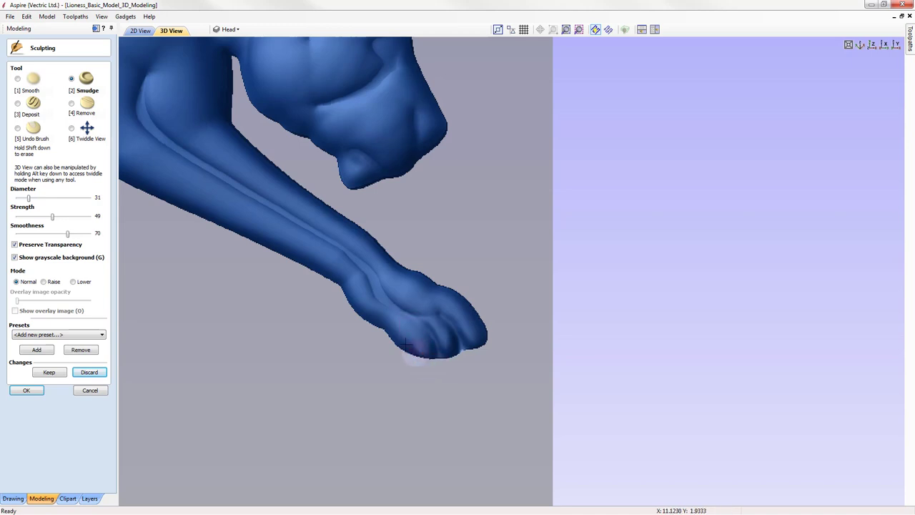
- Reshape the front paw's toes by smudging longer, cleaner grooves from the paw's edge back into the foot
mouse_move(416, 363)
left_mouse_down()
mouse_move(429, 357)
mouse_move(429, 303)
mouse_move(468, 367)
mouse_move(437, 362)
mouse_move(418, 315)
mouse_move(469, 353)
mouse_move(433, 363)
mouse_move(414, 336)
mouse_move(436, 327)
left_mouse_up()
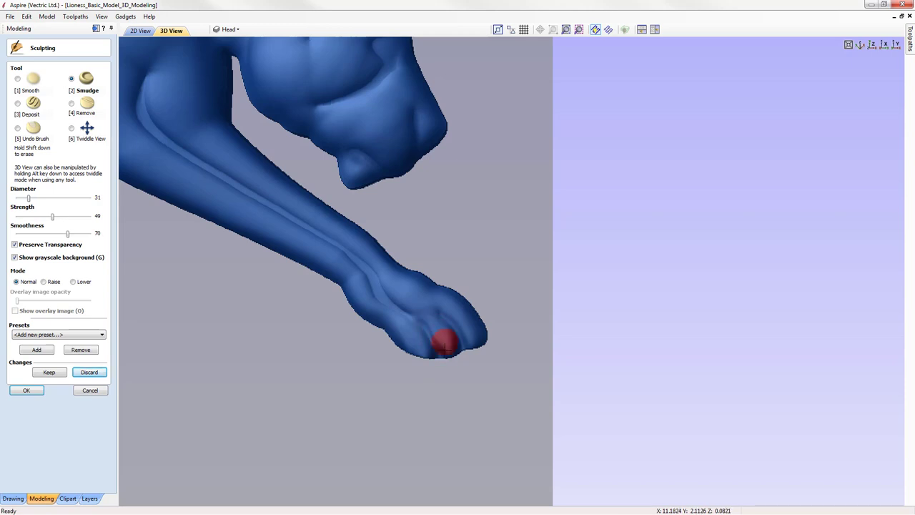
mouse_move(461, 353)
left_mouse_down()
mouse_move(435, 318)
mouse_move(443, 324)
mouse_move(453, 348)
mouse_move(412, 303)
mouse_move(443, 325)
left_mouse_up()
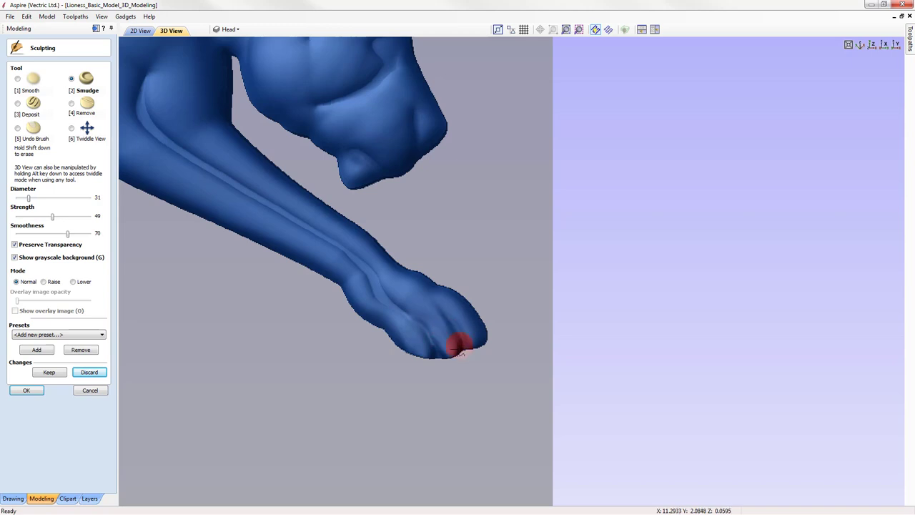
mouse_move(458, 351)
left_mouse_down()
mouse_move(444, 330)
mouse_move(457, 340)
mouse_move(446, 343)
left_mouse_up()
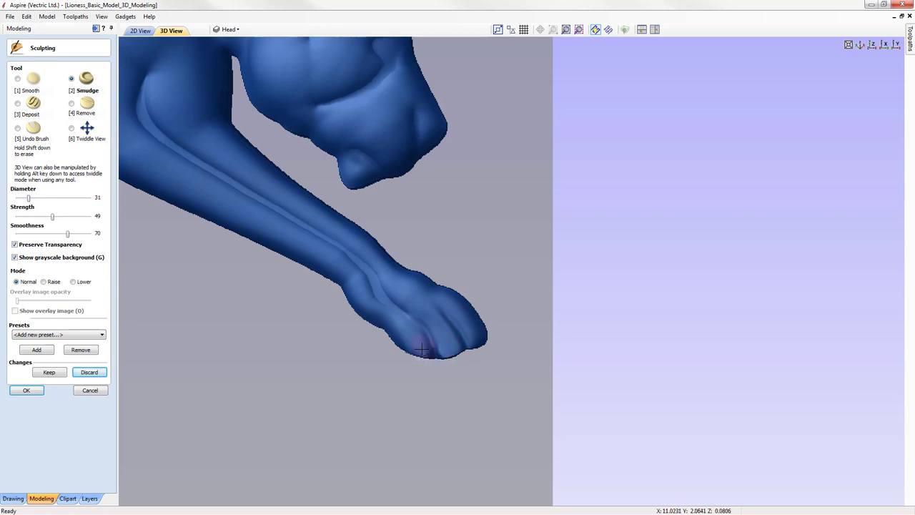
mouse_move(422, 349)
left_mouse_down()
mouse_move(416, 332)
mouse_move(409, 346)
mouse_move(417, 340)
mouse_move(426, 352)
mouse_move(396, 331)
mouse_move(404, 326)
mouse_move(426, 366)
mouse_move(424, 350)
mouse_move(439, 356)
mouse_move(436, 370)
left_mouse_up()
mouse_move(430, 322)
left_mouse_down()
mouse_move(445, 307)
mouse_move(467, 316)
mouse_move(468, 327)
mouse_move(467, 318)
mouse_move(481, 337)
left_mouse_up()
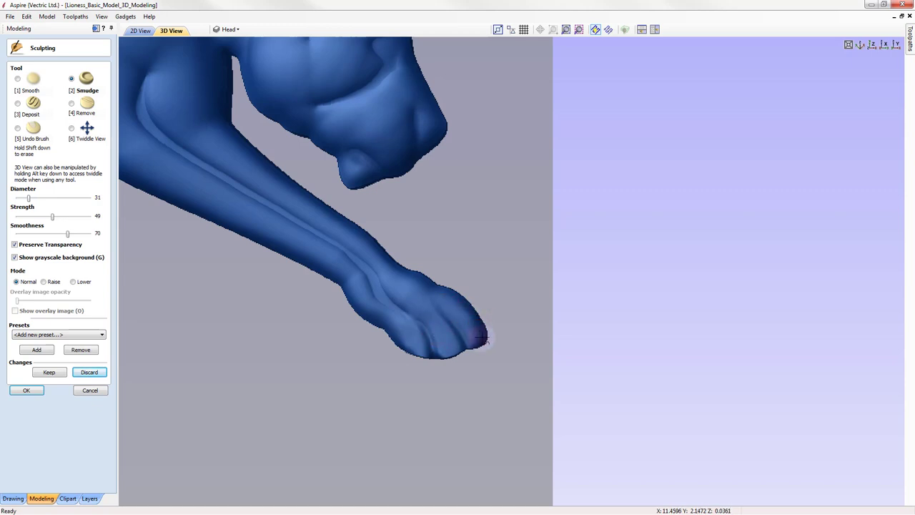
mouse_move(461, 307)
left_mouse_down()
mouse_move(466, 318)
mouse_move(474, 312)
mouse_move(422, 351)
left_mouse_up()
mouse_move(434, 318)
left_mouse_down()
mouse_move(403, 350)
mouse_move(431, 313)
mouse_move(431, 373)
mouse_move(430, 290)
mouse_move(438, 381)
mouse_move(446, 306)
mouse_move(433, 440)
mouse_move(406, 307)
mouse_move(325, 255)
mouse_move(464, 376)
mouse_move(458, 359)
mouse_move(423, 336)
mouse_move(421, 353)
mouse_move(412, 349)
mouse_move(449, 359)
mouse_move(465, 332)
left_mouse_up()
- Refine the upper ends of the front paw's toe grooves, alternating the Smudge brush with the Smooth brush at strength 50
left_click(20, 79)
left_click(74, 83)
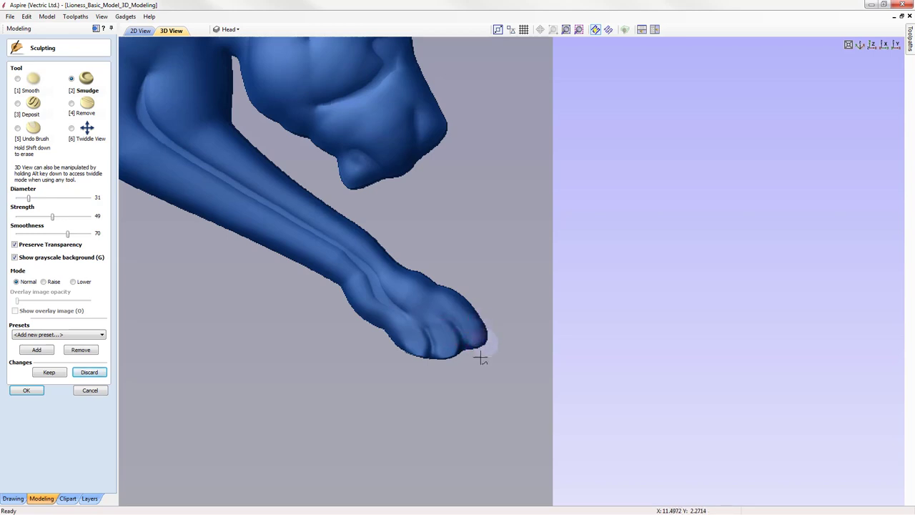
left_click_drag(433, 333, 432, 323)
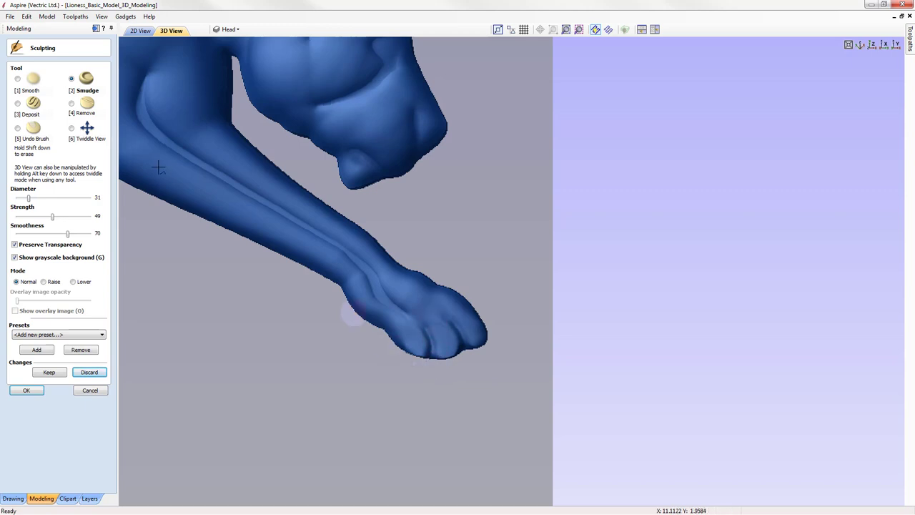
left_click(17, 80)
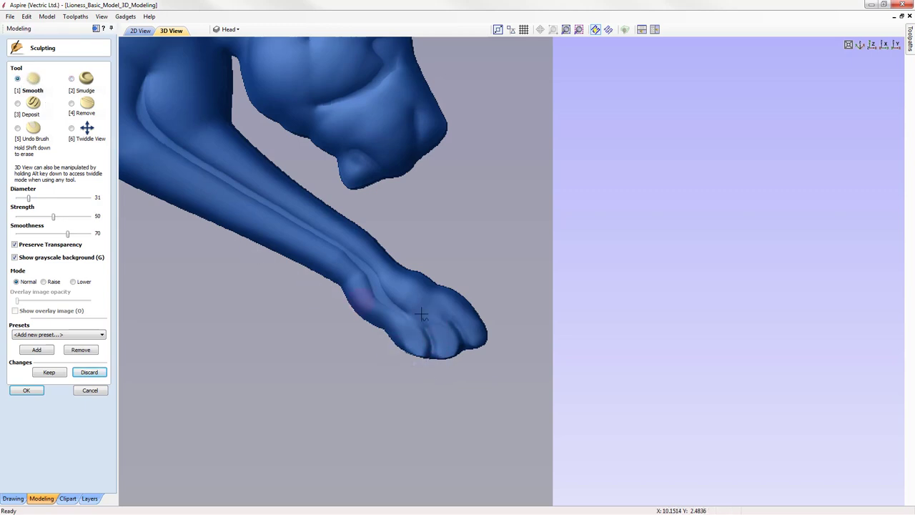
left_click_drag(433, 315, 433, 319)
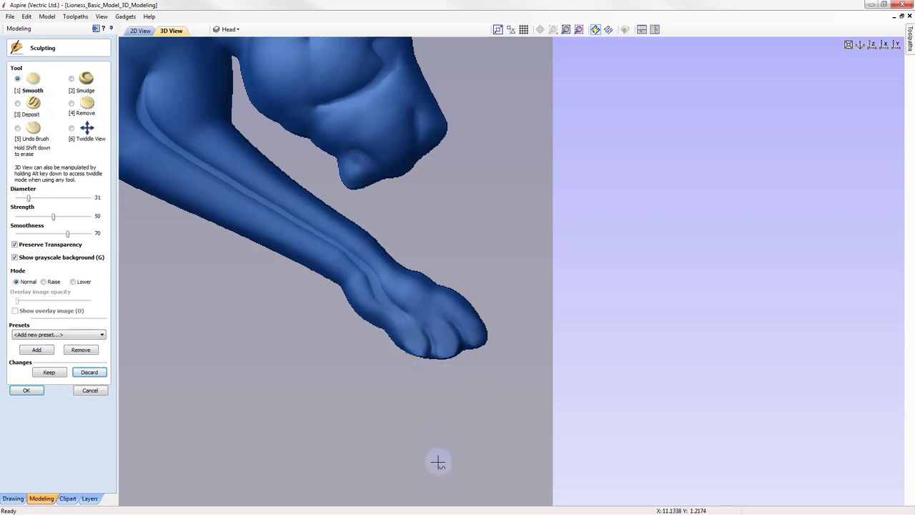
- Fit the whole lioness in view and keep the paw sculpting changes
left_click(566, 29)
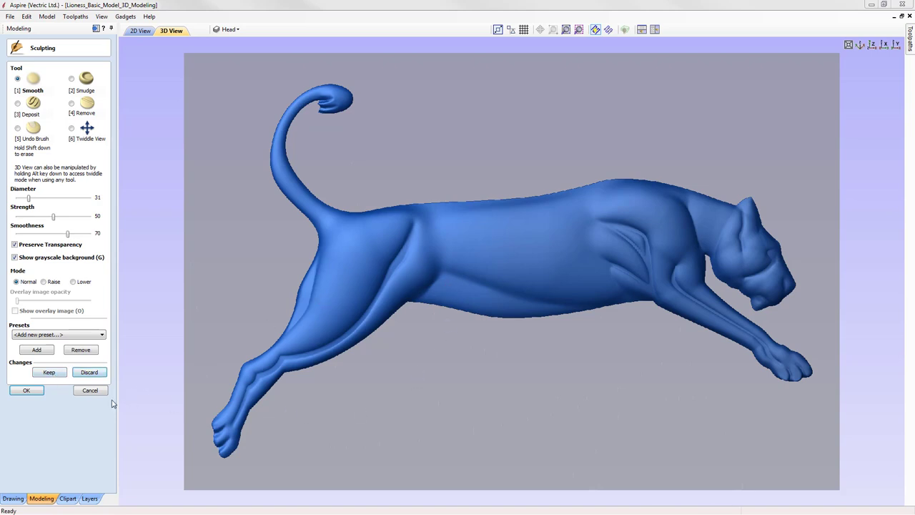
left_click(50, 374)
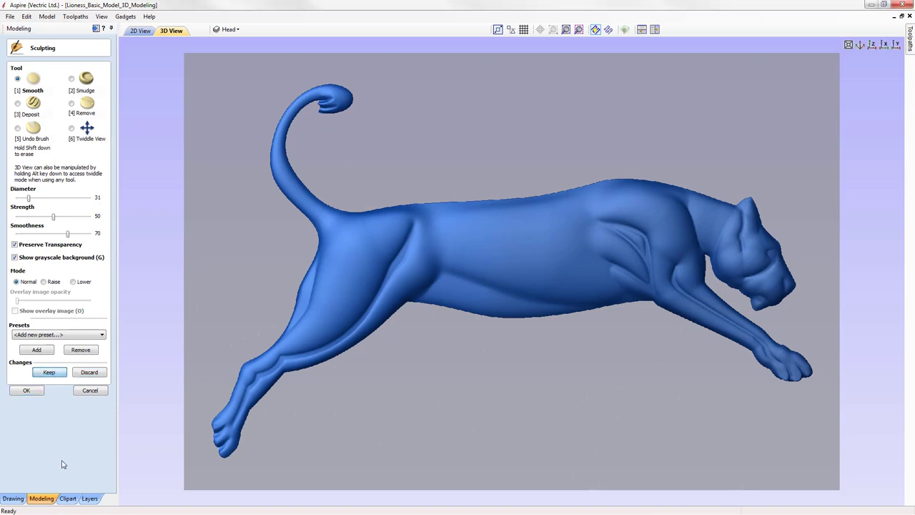
- Carve trial strokes across the torso with the Remove brush at diameter 31 and strength 34, and discard them
left_click(77, 107)
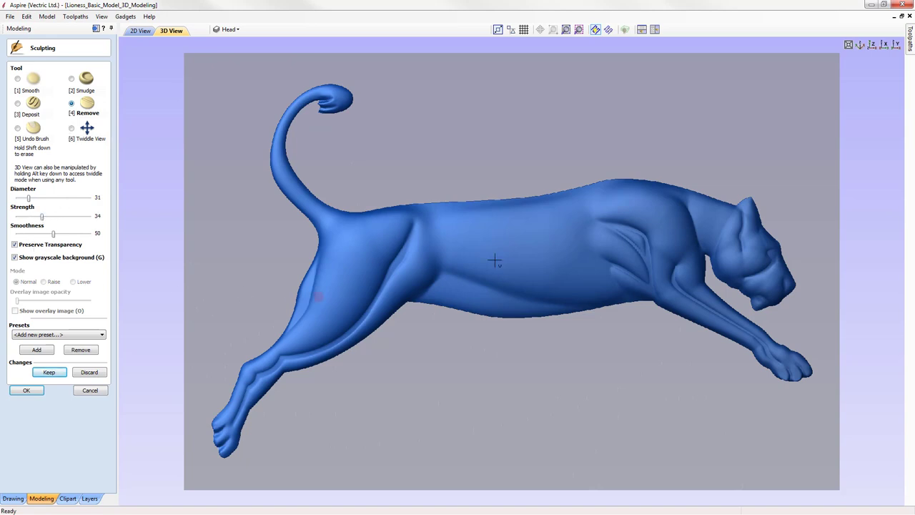
left_click_drag(503, 199, 497, 302)
left_click_drag(537, 204, 519, 307)
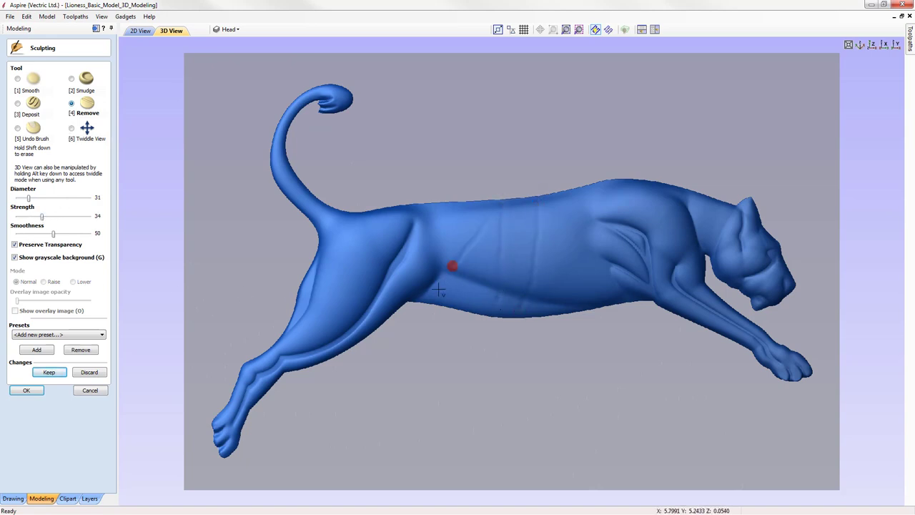
mouse_move(439, 289)
left_mouse_down()
mouse_move(518, 262)
mouse_move(457, 245)
mouse_move(571, 245)
left_mouse_up()
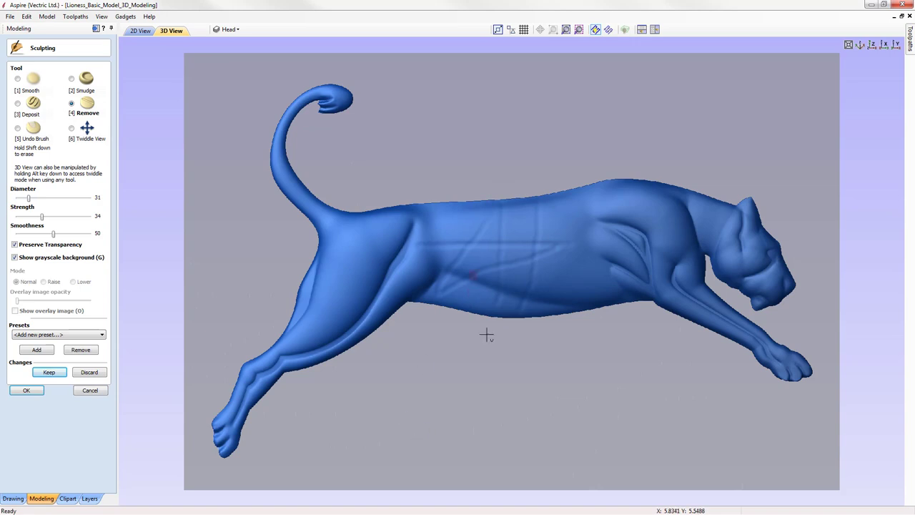
left_click(93, 373)
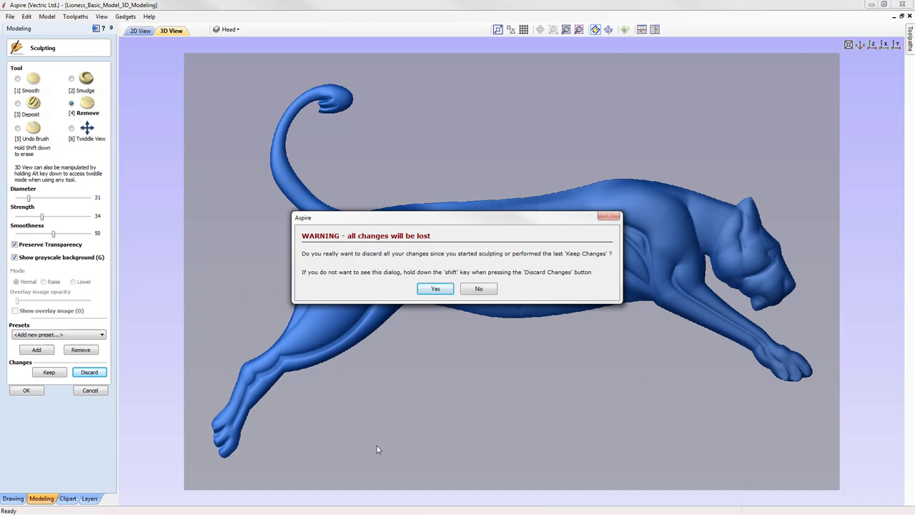
left_click(438, 289)
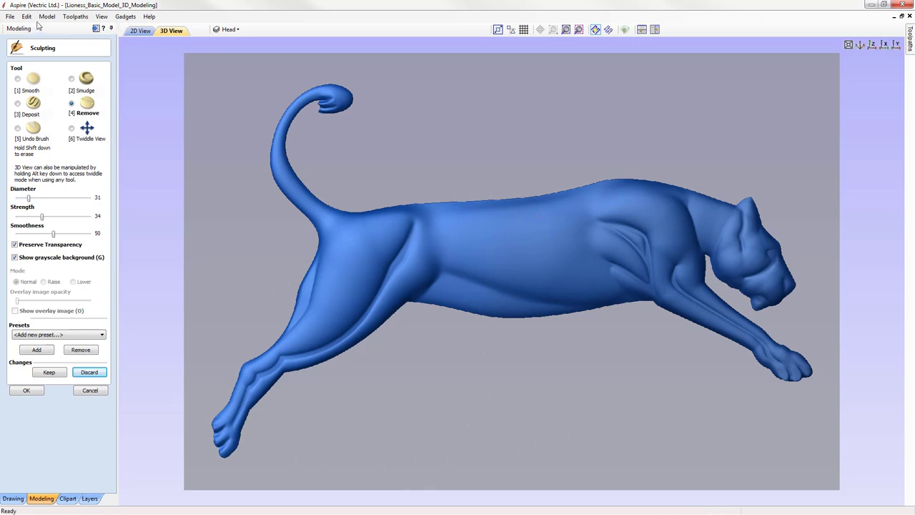
- Smudge the transition between the hind thigh's front edge and the flank with a 197-diameter brush at strength 28
left_click(71, 80)
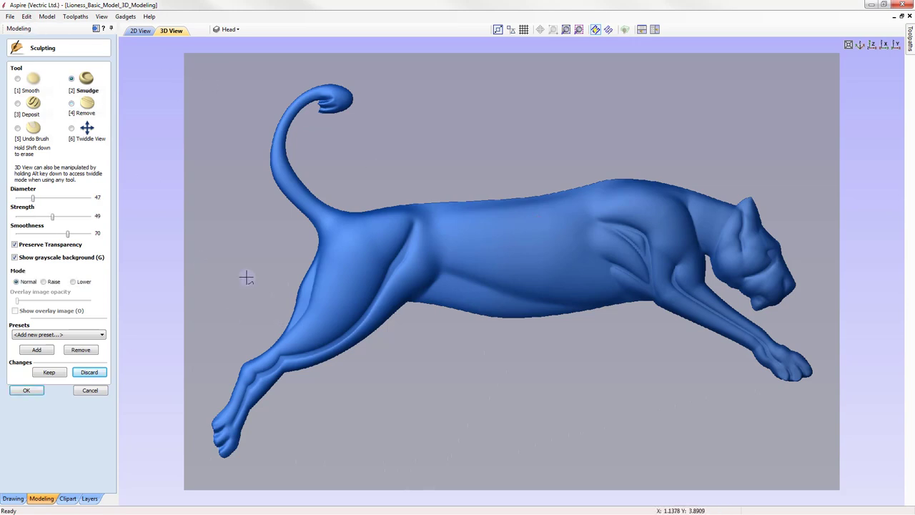
scroll(246, 278, "up", 5, "ctrl")
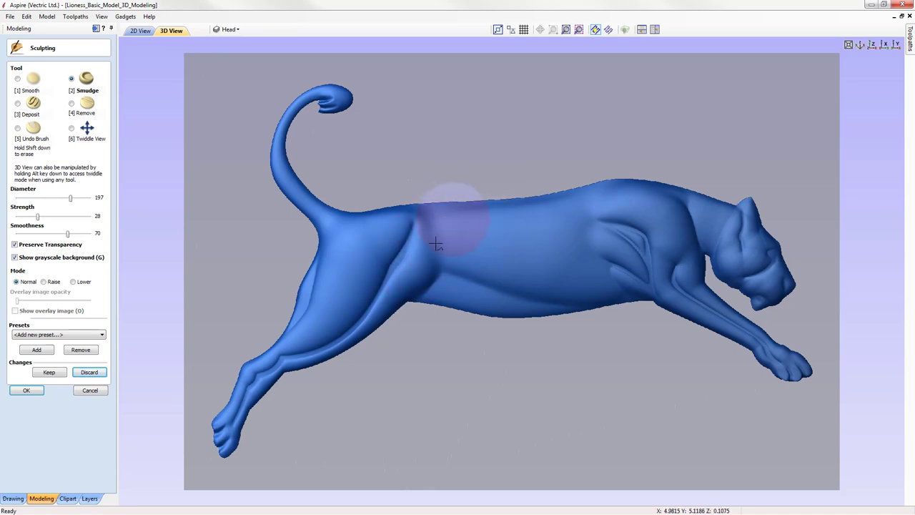
left_click(418, 252)
mouse_move(425, 251)
left_mouse_down()
mouse_move(451, 223)
mouse_move(404, 276)
mouse_move(434, 248)
mouse_move(397, 272)
mouse_move(450, 219)
mouse_move(407, 273)
mouse_move(452, 235)
left_mouse_up()
mouse_move(409, 267)
left_mouse_down()
mouse_move(450, 227)
mouse_move(428, 259)
left_mouse_up()
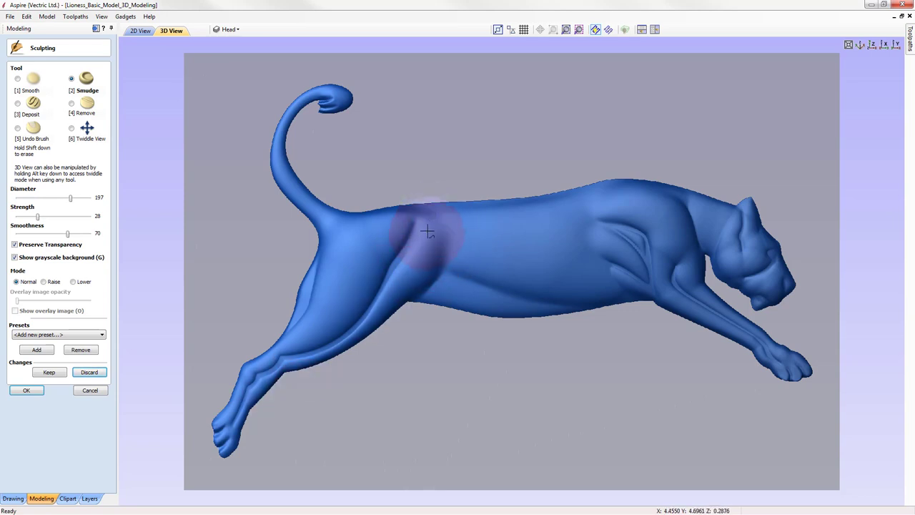
left_click_drag(433, 227, 415, 223)
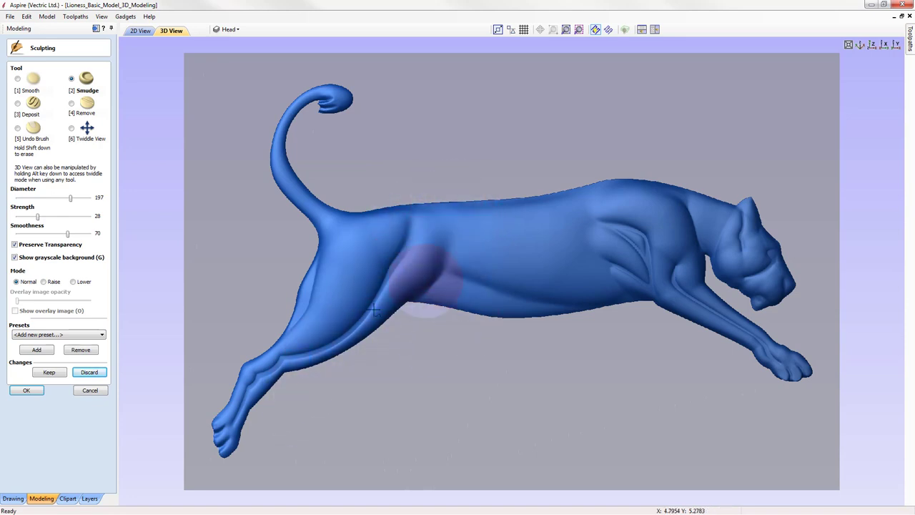
mouse_move(438, 230)
left_mouse_down()
mouse_move(491, 220)
mouse_move(436, 224)
left_mouse_up()
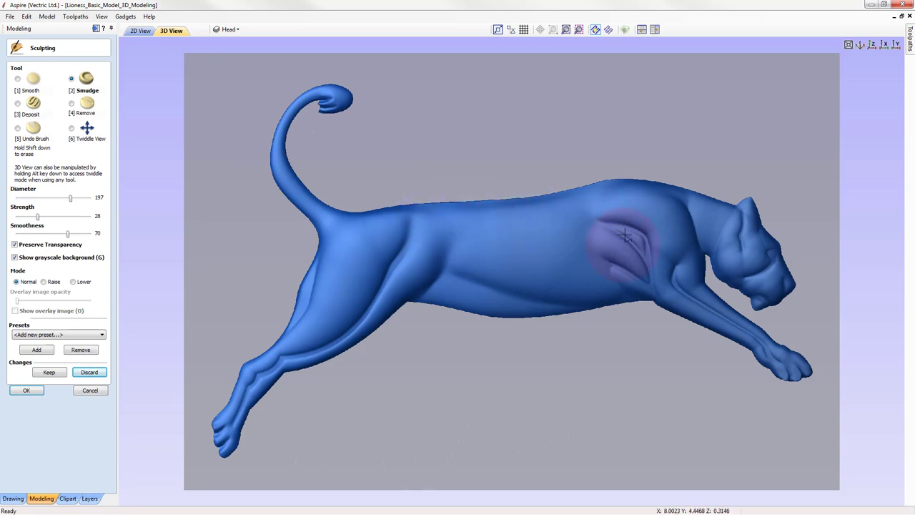
- Smudge the shoulder's upper contour backward along the back and into the ribcage with broad strokes
mouse_move(629, 201)
left_mouse_down()
mouse_move(559, 206)
mouse_move(607, 214)
mouse_move(627, 203)
mouse_move(555, 215)
mouse_move(514, 270)
mouse_move(563, 248)
mouse_move(614, 198)
mouse_move(576, 198)
mouse_move(560, 229)
mouse_move(625, 198)
mouse_move(584, 197)
mouse_move(512, 233)
mouse_move(492, 284)
mouse_move(530, 214)
mouse_move(583, 200)
mouse_move(502, 202)
left_mouse_up()
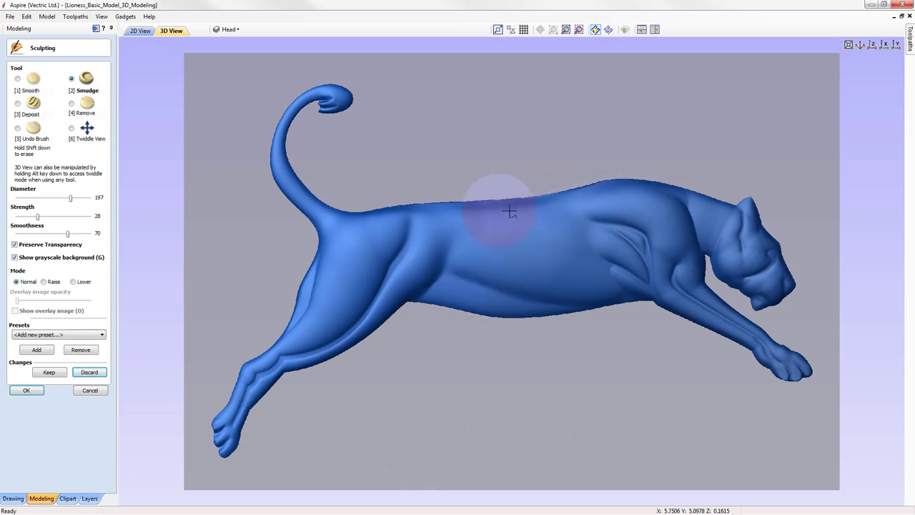
left_click_drag(612, 203, 609, 201)
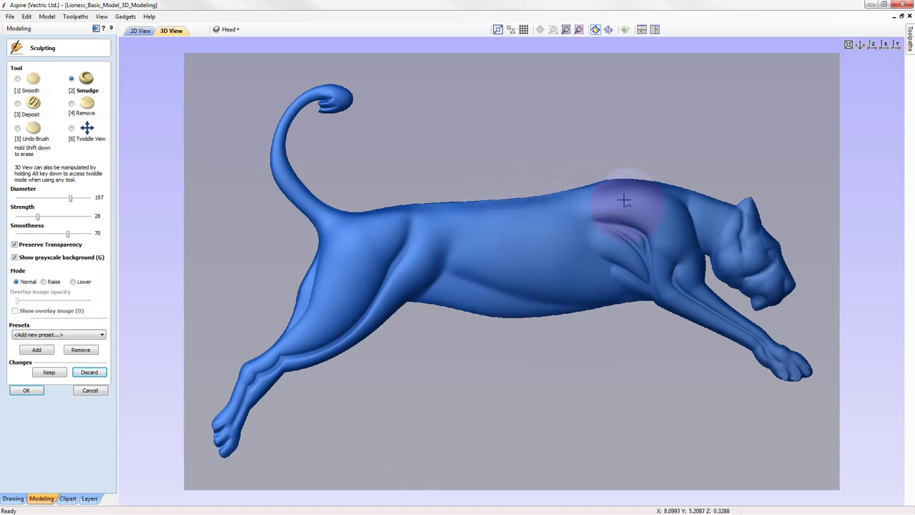
mouse_move(624, 141)
left_mouse_down()
mouse_move(537, 306)
mouse_move(601, 199)
left_mouse_up()
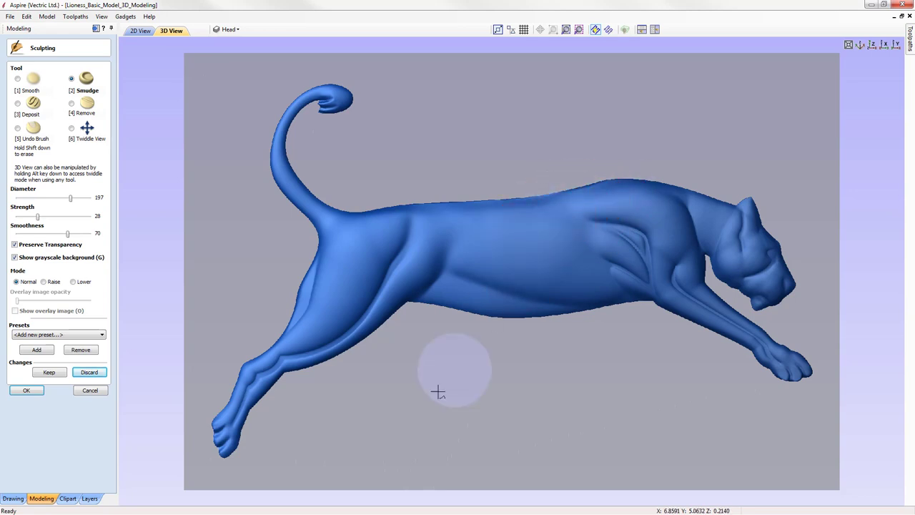
mouse_move(589, 246)
left_mouse_down()
mouse_move(597, 243)
mouse_move(541, 233)
mouse_move(607, 241)
mouse_move(580, 230)
mouse_move(566, 231)
mouse_move(613, 250)
mouse_move(564, 237)
left_mouse_up()
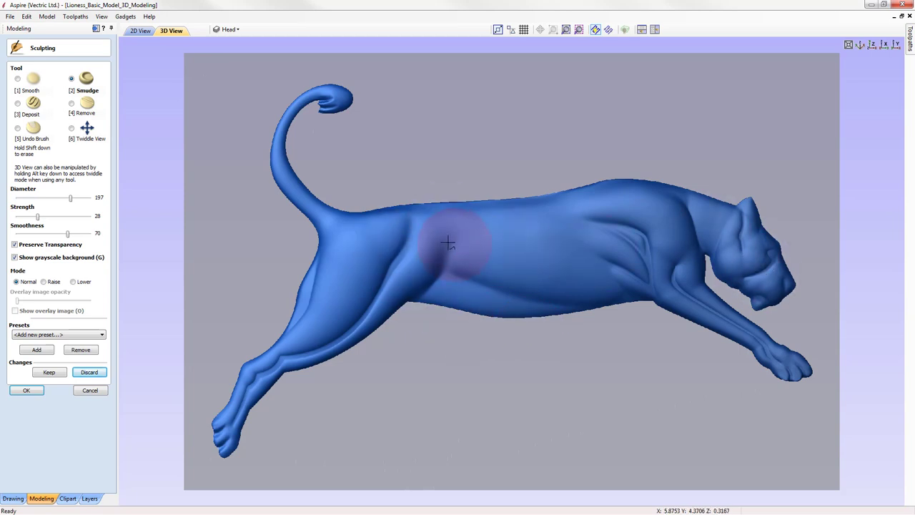
- Blend the flank, rear shoulder and lower belly contours with broad smudge strokes, and keep the changes
mouse_move(447, 229)
left_mouse_down()
mouse_move(512, 225)
mouse_move(482, 222)
mouse_move(453, 250)
left_mouse_up()
mouse_move(422, 189)
left_mouse_down()
mouse_move(442, 226)
mouse_move(441, 289)
mouse_move(464, 273)
mouse_move(435, 239)
mouse_move(513, 236)
left_mouse_up()
left_click_drag(419, 231, 500, 223)
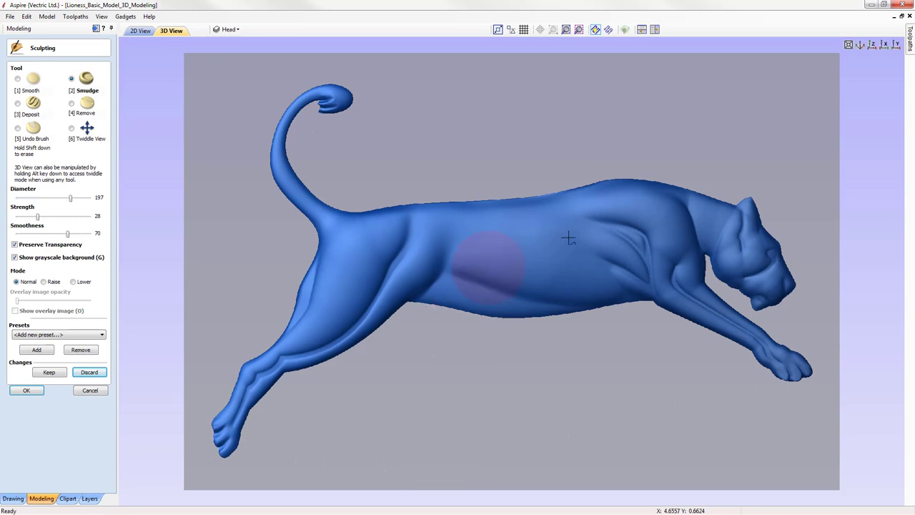
mouse_move(627, 216)
left_mouse_down()
mouse_move(646, 200)
mouse_move(666, 206)
mouse_move(668, 197)
mouse_move(682, 226)
mouse_move(642, 188)
mouse_move(670, 205)
mouse_move(653, 182)
mouse_move(630, 183)
mouse_move(666, 204)
mouse_move(646, 195)
mouse_move(633, 206)
mouse_move(655, 199)
mouse_move(595, 200)
mouse_move(614, 228)
mouse_move(646, 209)
mouse_move(591, 202)
mouse_move(601, 201)
mouse_move(515, 221)
left_mouse_up()
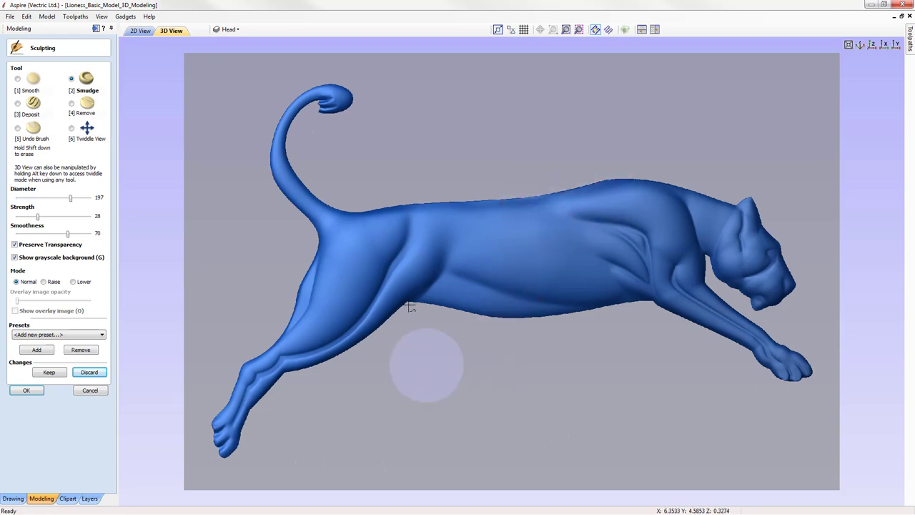
left_click_drag(430, 338, 481, 321)
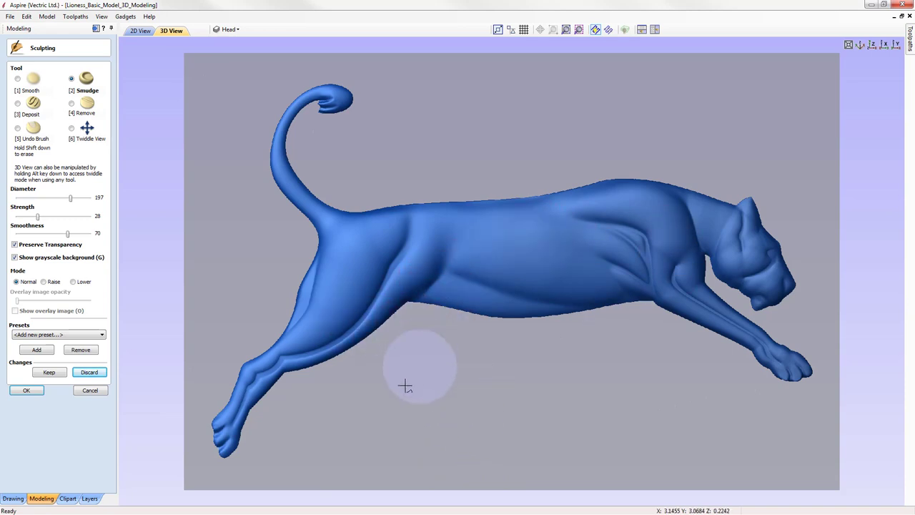
left_click(49, 373)
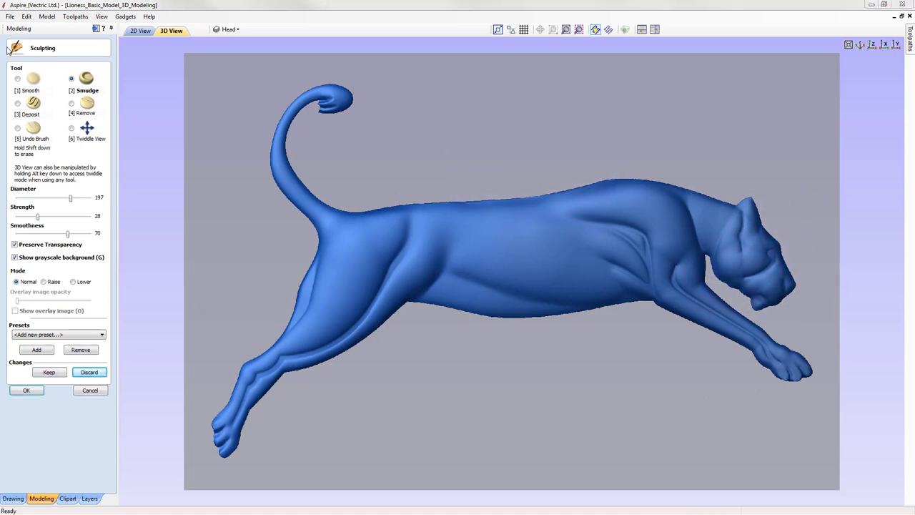
- Smudge the head's surface from the brow up into the ear with a 55-diameter brush at strength 33
left_click(72, 130)
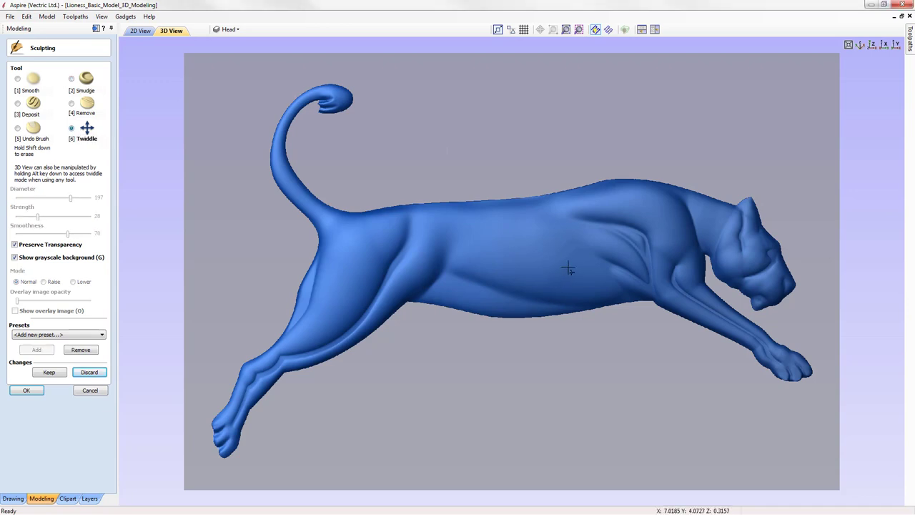
middle_click_drag(568, 268, 448, 250)
scroll(449, 249, "up", 3)
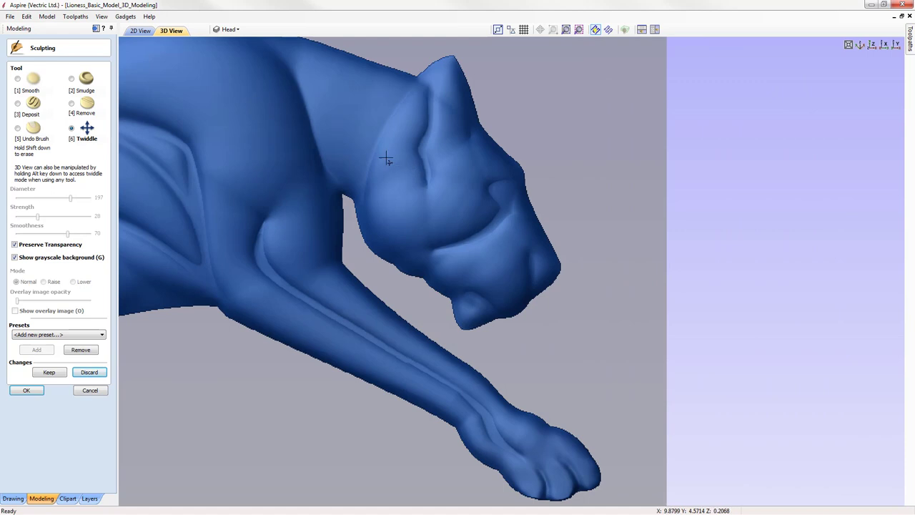
middle_click_drag(386, 158, 453, 218)
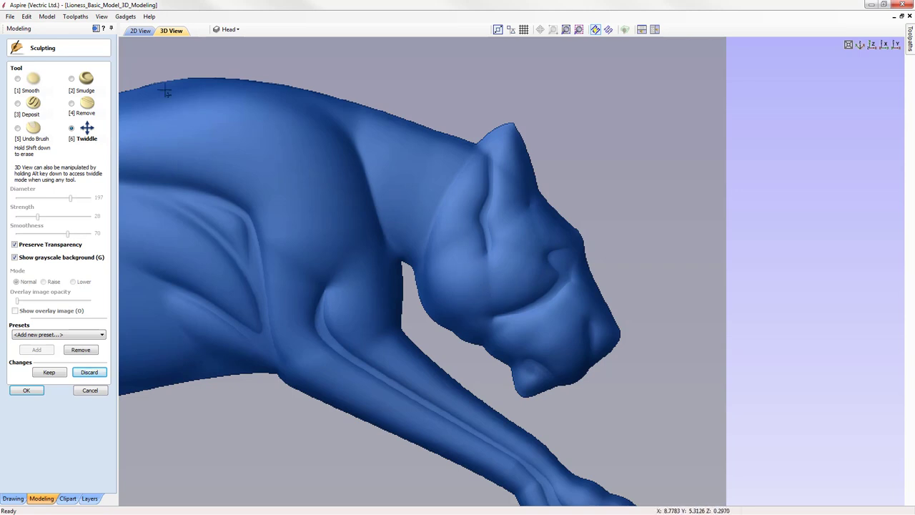
left_click(72, 79)
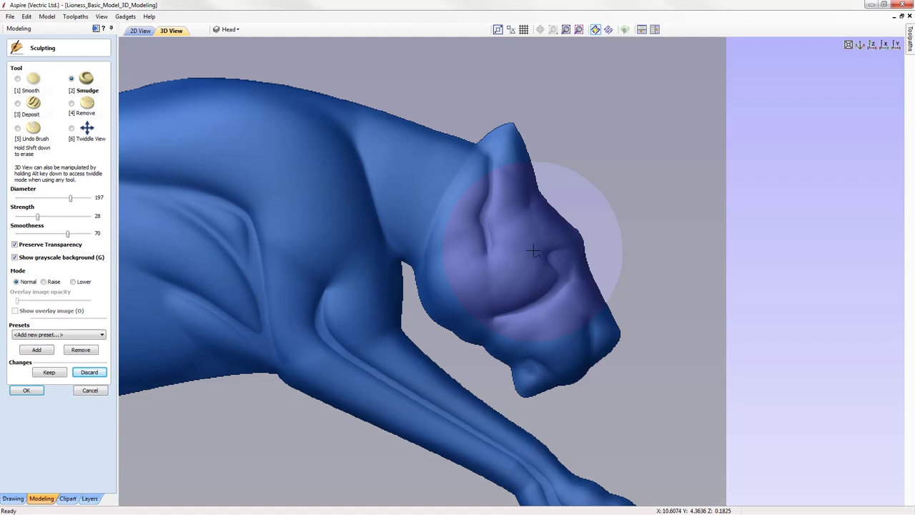
scroll(532, 250, "down", 10, "ctrl")
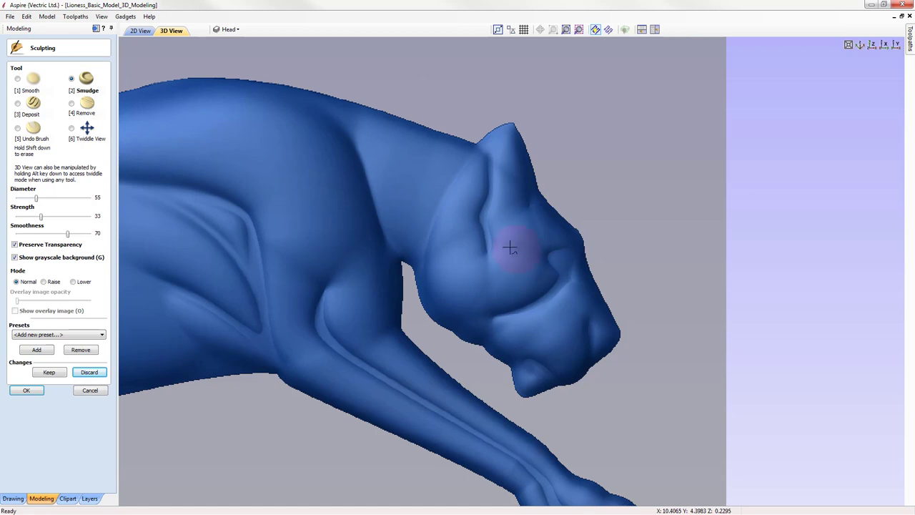
mouse_move(509, 248)
left_mouse_down()
mouse_move(501, 157)
mouse_move(515, 214)
mouse_move(538, 229)
mouse_move(530, 218)
mouse_move(509, 250)
mouse_move(525, 263)
mouse_move(510, 280)
mouse_move(480, 279)
mouse_move(524, 271)
mouse_move(490, 279)
mouse_move(459, 266)
mouse_move(445, 225)
mouse_move(461, 280)
mouse_move(451, 233)
mouse_move(468, 267)
mouse_move(509, 230)
mouse_move(504, 169)
left_mouse_up()
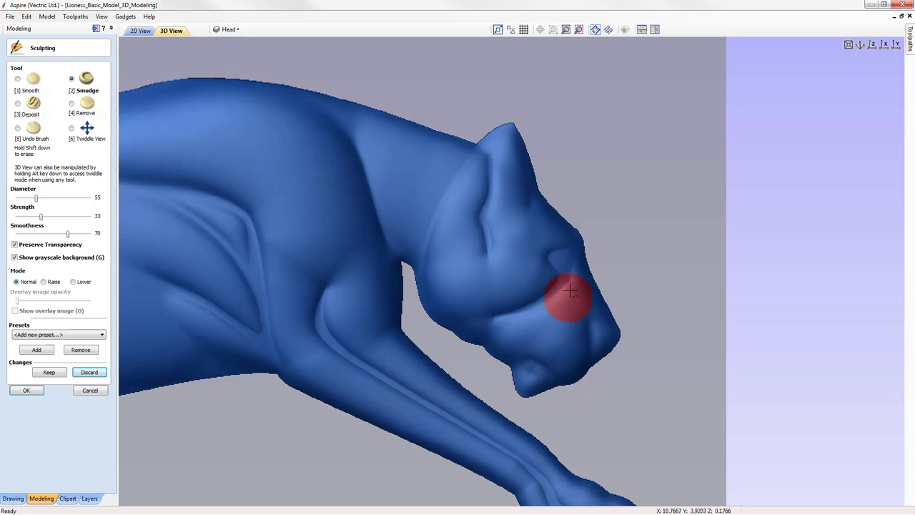
- Smudge a groove between the chin and muzzle to form the mouth, using a 37-diameter brush at strength 41
left_click_drag(527, 313, 546, 383)
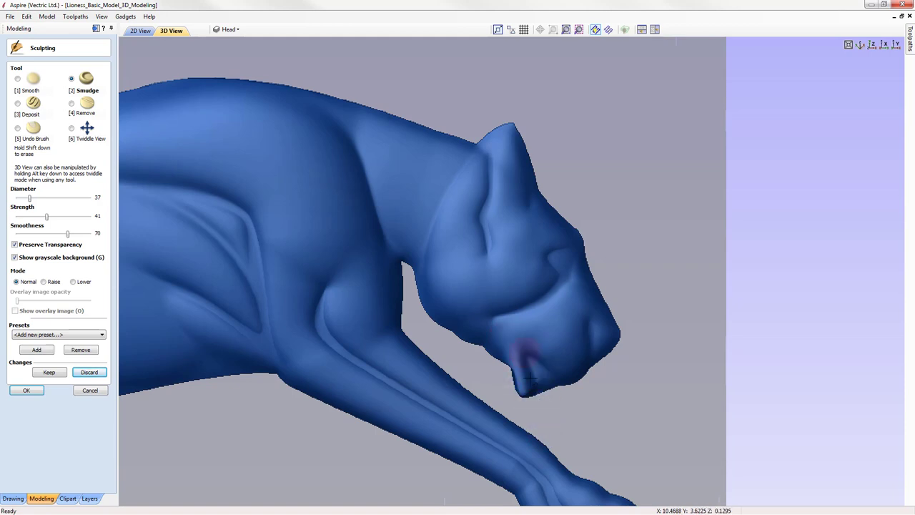
mouse_move(522, 363)
left_mouse_down()
mouse_move(518, 355)
mouse_move(538, 407)
mouse_move(541, 481)
mouse_move(494, 326)
mouse_move(547, 433)
mouse_move(537, 402)
mouse_move(490, 333)
left_mouse_up()
mouse_move(553, 366)
left_mouse_down()
mouse_move(575, 385)
mouse_move(556, 360)
mouse_move(569, 350)
left_mouse_up()
mouse_move(555, 348)
left_mouse_down()
mouse_move(547, 337)
mouse_move(561, 353)
mouse_move(556, 374)
mouse_move(545, 360)
mouse_move(557, 375)
mouse_move(582, 367)
mouse_move(562, 337)
mouse_move(552, 380)
left_mouse_up()
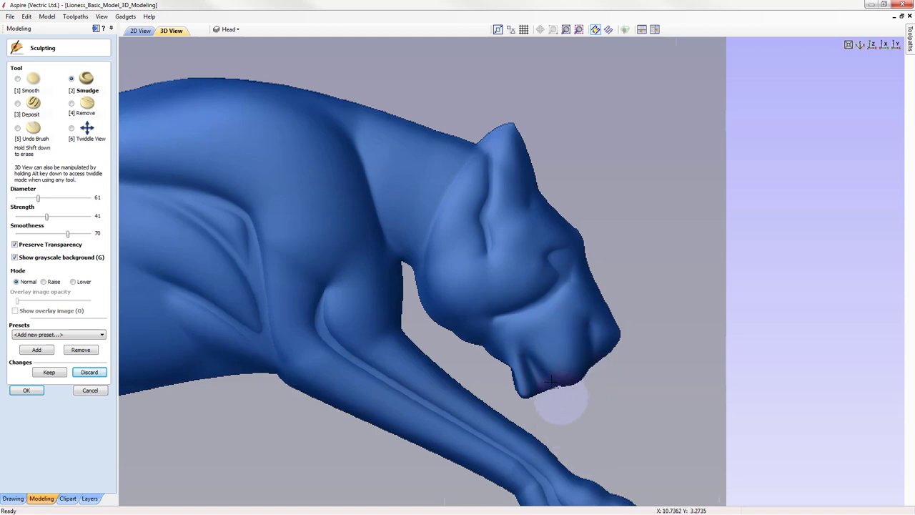
- Shape the chin and the muzzle's lower edge around the mouth groove with a 61-diameter Smudge brush at strength 41
mouse_move(565, 414)
left_mouse_down()
mouse_move(555, 387)
mouse_move(530, 378)
left_mouse_up()
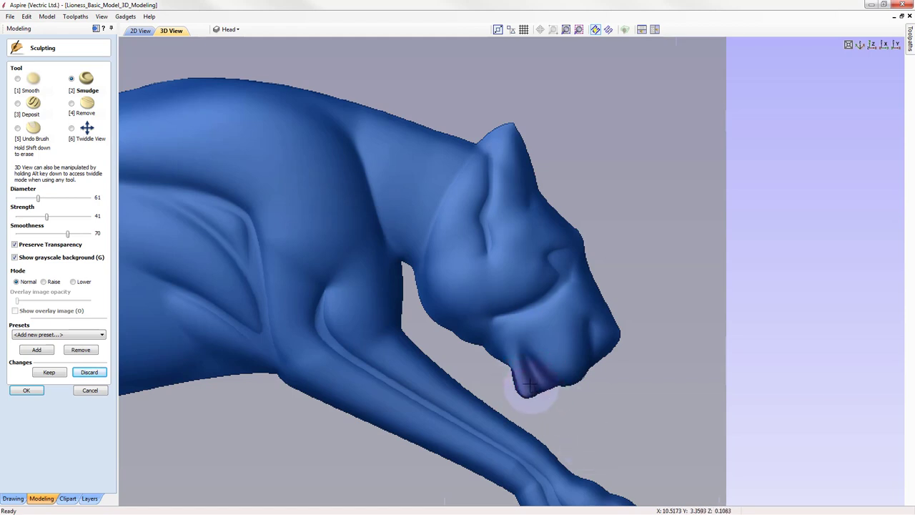
mouse_move(535, 425)
left_mouse_down()
mouse_move(535, 373)
mouse_move(536, 388)
left_mouse_up()
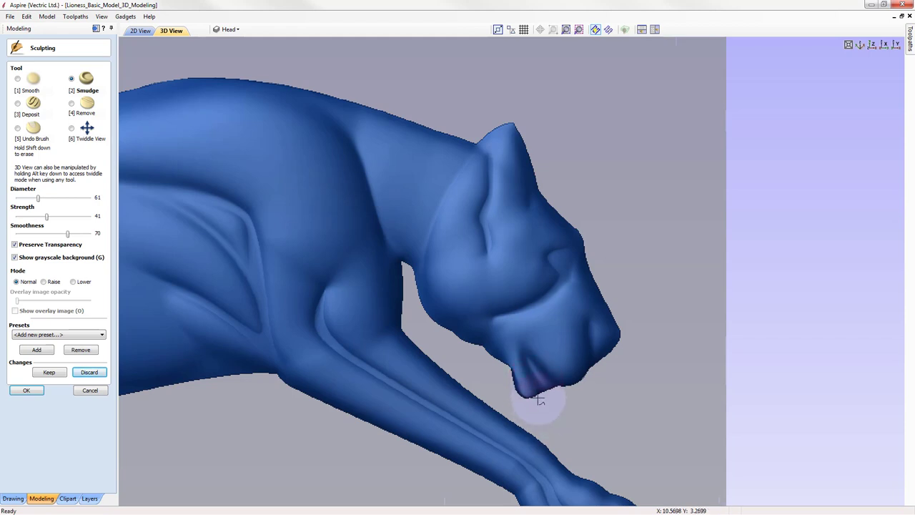
left_click_drag(538, 362, 548, 364)
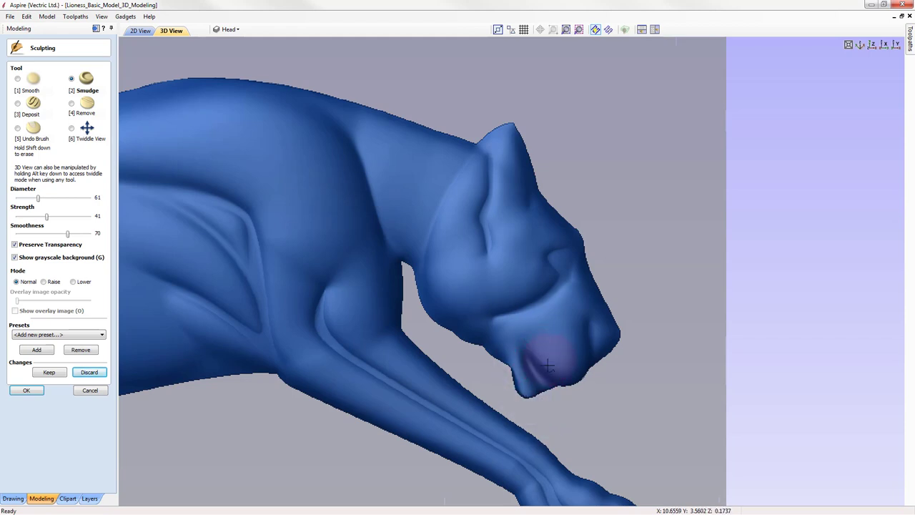
mouse_move(551, 398)
left_mouse_down()
mouse_move(547, 364)
mouse_move(548, 379)
left_mouse_up()
mouse_move(552, 415)
left_mouse_down()
mouse_move(553, 346)
mouse_move(540, 407)
mouse_move(529, 372)
mouse_move(538, 338)
mouse_move(526, 335)
mouse_move(525, 355)
mouse_move(555, 364)
left_mouse_up()
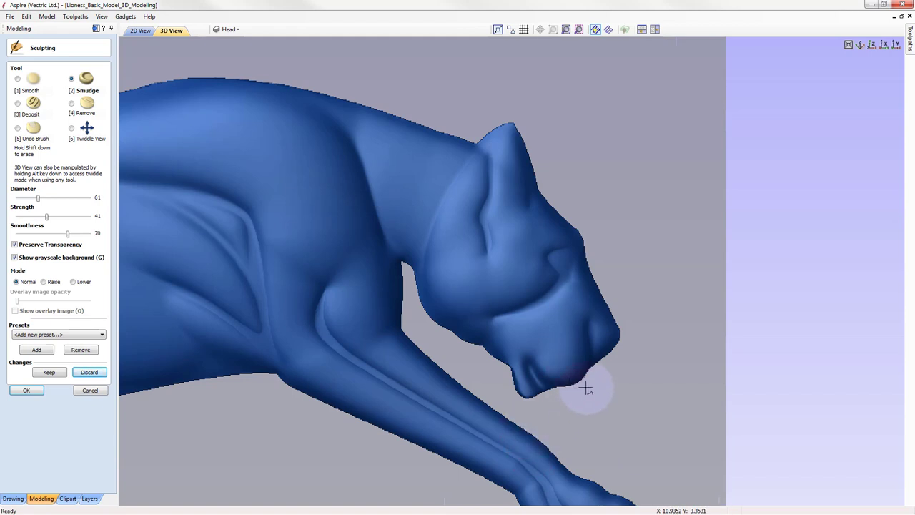
- Smudge the nose side of the muzzle inward and refine the upper end of the mouth groove
mouse_move(617, 327)
left_mouse_down()
mouse_move(560, 341)
mouse_move(570, 331)
mouse_move(567, 353)
left_mouse_up()
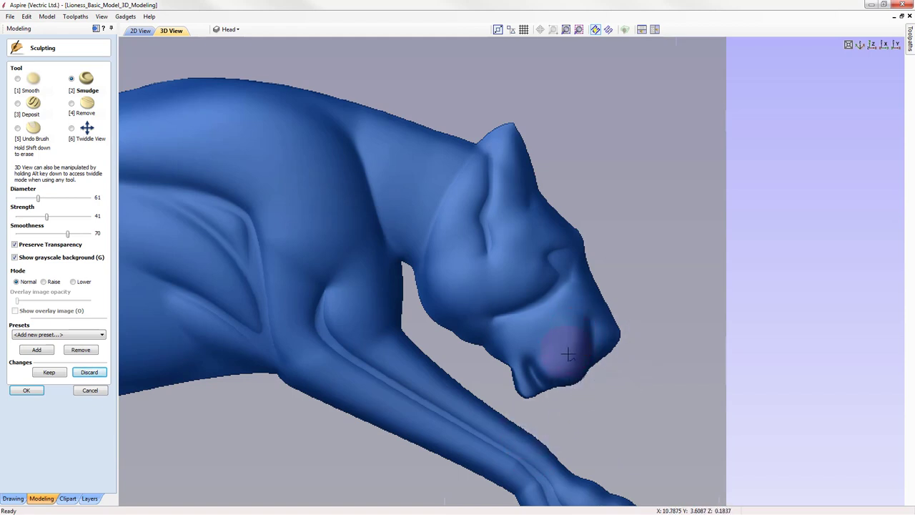
mouse_move(620, 337)
left_mouse_down()
mouse_move(611, 358)
mouse_move(617, 338)
mouse_move(605, 323)
mouse_move(631, 440)
mouse_move(560, 376)
mouse_move(561, 350)
mouse_move(584, 361)
mouse_move(579, 343)
mouse_move(580, 374)
mouse_move(578, 360)
mouse_move(626, 467)
mouse_move(585, 472)
mouse_move(621, 379)
mouse_move(573, 434)
mouse_move(540, 361)
mouse_move(607, 340)
mouse_move(575, 295)
mouse_move(576, 350)
mouse_move(600, 317)
mouse_move(522, 338)
mouse_move(541, 338)
mouse_move(544, 351)
mouse_move(542, 338)
mouse_move(558, 409)
mouse_move(526, 345)
mouse_move(586, 370)
mouse_move(564, 389)
mouse_move(582, 354)
mouse_move(606, 336)
left_mouse_up()
mouse_move(532, 397)
left_mouse_down()
mouse_move(523, 360)
mouse_move(543, 398)
mouse_move(520, 359)
mouse_move(546, 392)
mouse_move(525, 374)
mouse_move(558, 386)
mouse_move(541, 354)
left_mouse_up()
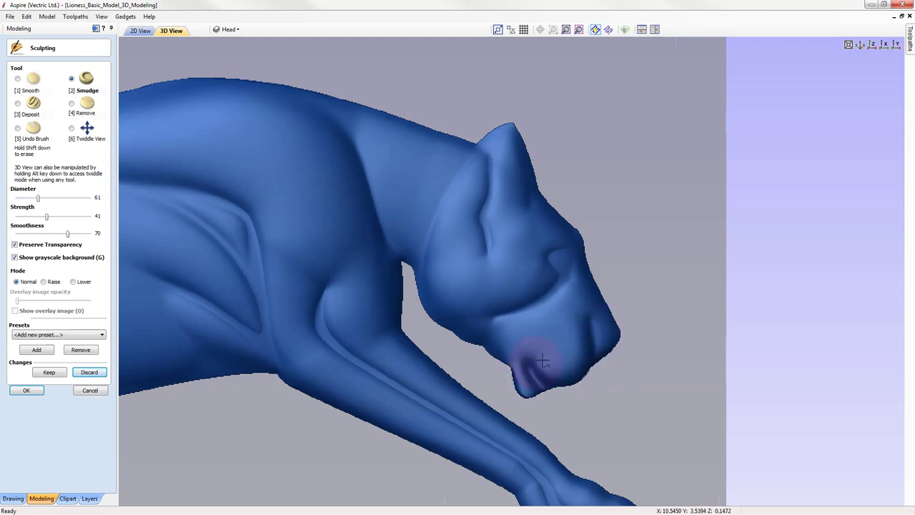
left_click(536, 361)
mouse_move(540, 371)
left_mouse_down()
mouse_move(588, 395)
mouse_move(561, 389)
mouse_move(587, 384)
mouse_move(528, 363)
mouse_move(525, 408)
mouse_move(518, 366)
mouse_move(590, 398)
mouse_move(507, 345)
mouse_move(537, 350)
left_mouse_up()
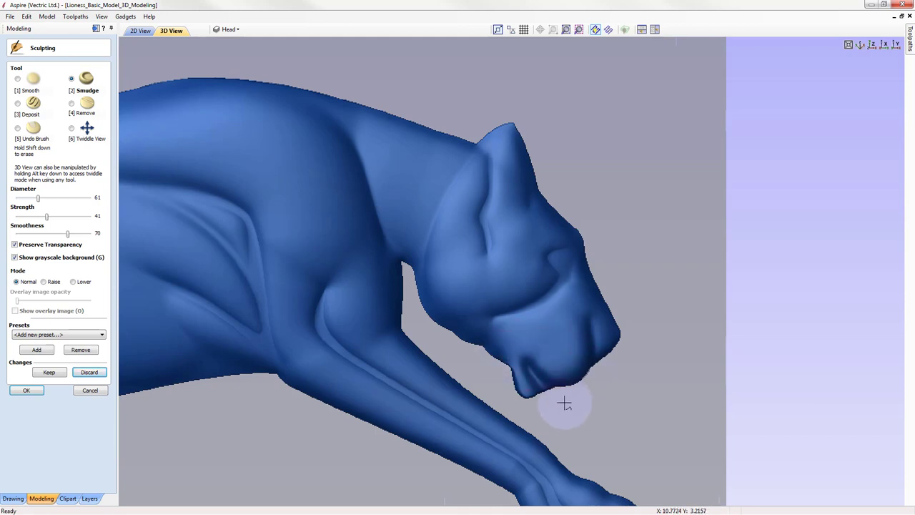
- Smudge a recessed eye socket beneath the lioness's brow, using a 47-diameter brush at strength 38
mouse_move(519, 314)
left_mouse_down()
mouse_move(509, 326)
mouse_move(532, 327)
mouse_move(525, 351)
left_mouse_up()
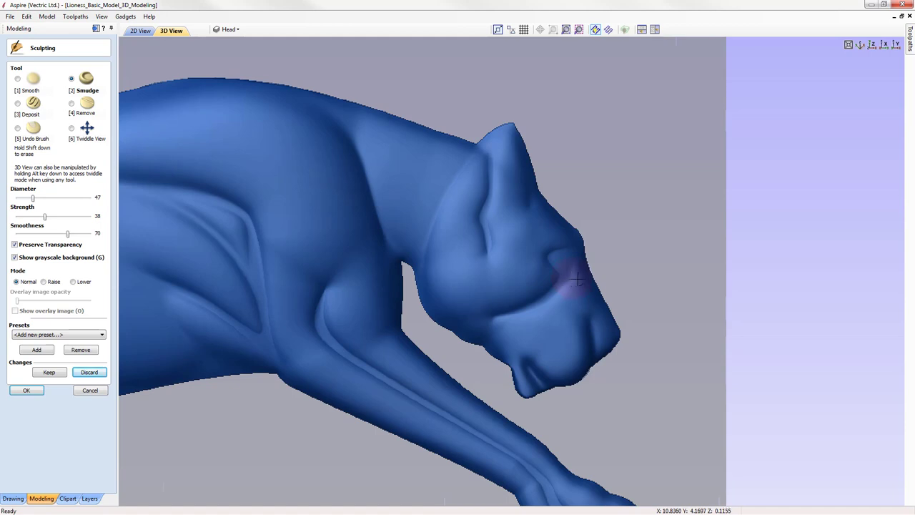
mouse_move(562, 266)
left_mouse_down()
mouse_move(579, 289)
mouse_move(566, 268)
left_mouse_up()
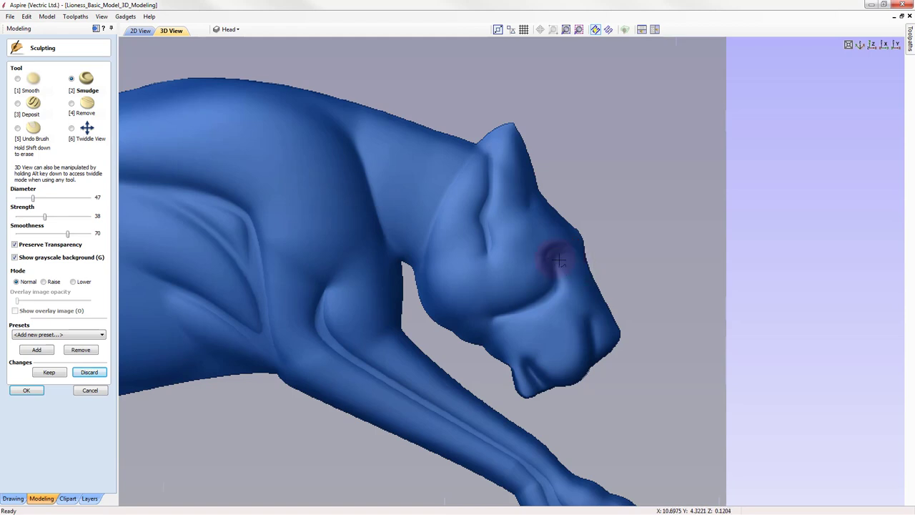
mouse_move(566, 263)
left_mouse_down()
mouse_move(643, 391)
mouse_move(546, 320)
mouse_move(568, 286)
mouse_move(560, 262)
left_mouse_up()
mouse_move(538, 232)
left_mouse_down()
mouse_move(566, 245)
mouse_move(555, 224)
mouse_move(569, 235)
mouse_move(543, 230)
mouse_move(575, 245)
mouse_move(563, 231)
mouse_move(588, 238)
mouse_move(527, 247)
left_mouse_up()
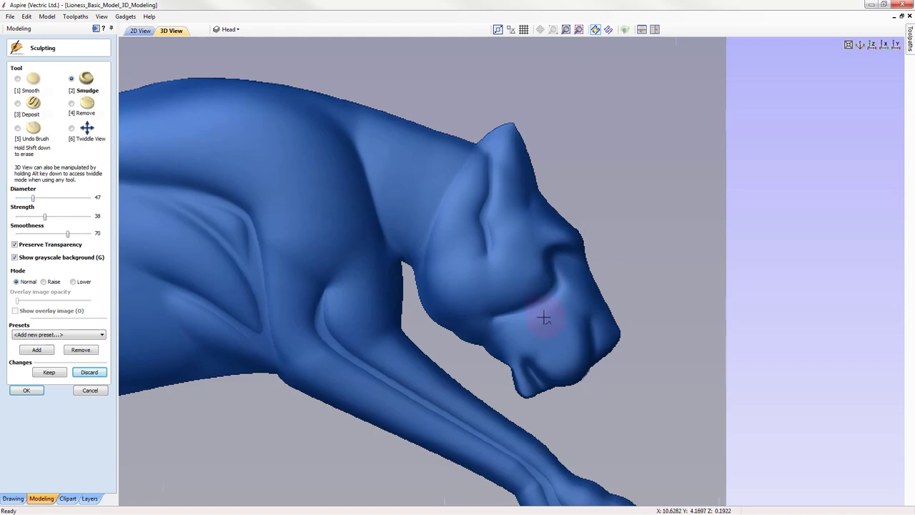
- Define the cheek crease running up to the eye socket and deepen the brow's edge with the 47-diameter Smudge brush
mouse_move(538, 280)
left_mouse_down()
mouse_move(554, 287)
mouse_move(547, 325)
left_mouse_up()
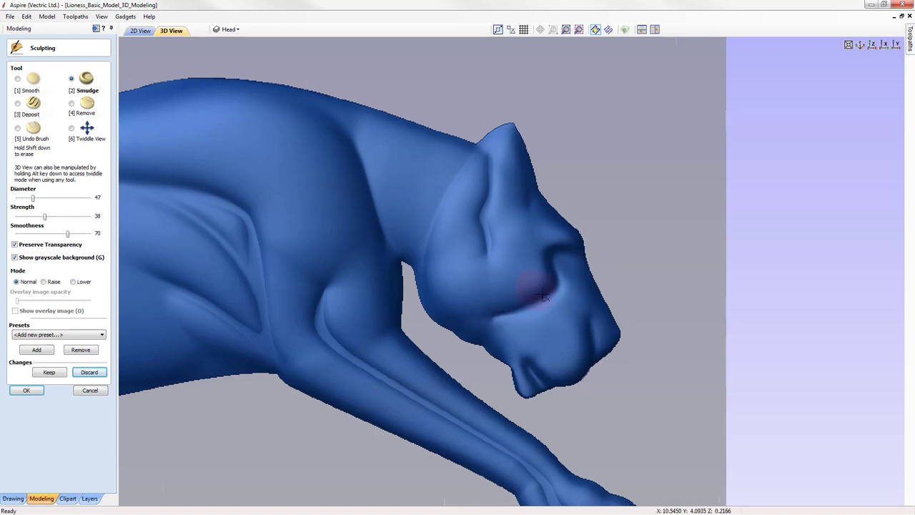
left_click_drag(535, 310, 520, 306)
left_click_drag(526, 309, 521, 299)
mouse_move(551, 270)
left_mouse_down()
mouse_move(572, 246)
mouse_move(577, 252)
mouse_move(576, 234)
mouse_move(577, 268)
mouse_move(564, 262)
mouse_move(563, 252)
mouse_move(577, 257)
mouse_move(562, 228)
mouse_move(577, 249)
mouse_move(575, 310)
mouse_move(561, 342)
mouse_move(543, 235)
mouse_move(553, 240)
mouse_move(534, 253)
left_mouse_up()
left_click(550, 238)
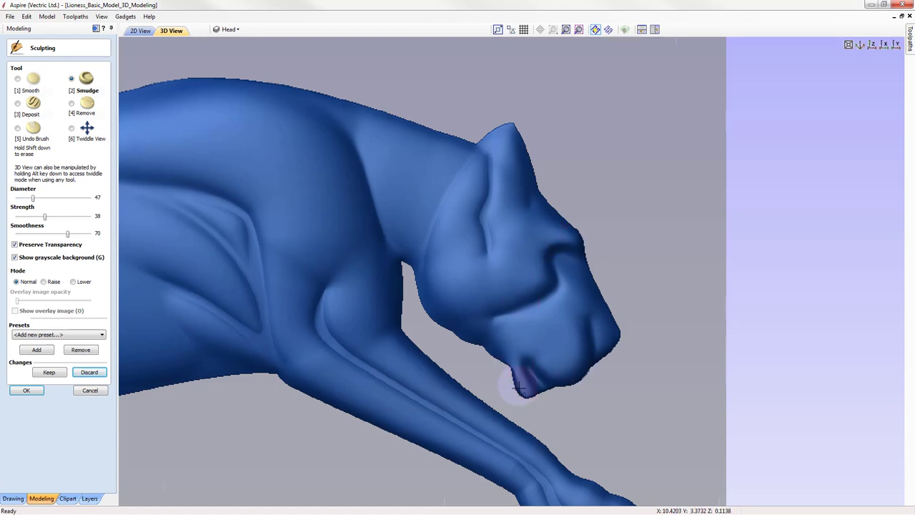
mouse_move(540, 322)
left_mouse_down()
mouse_move(566, 313)
mouse_move(560, 293)
mouse_move(557, 269)
left_mouse_up()
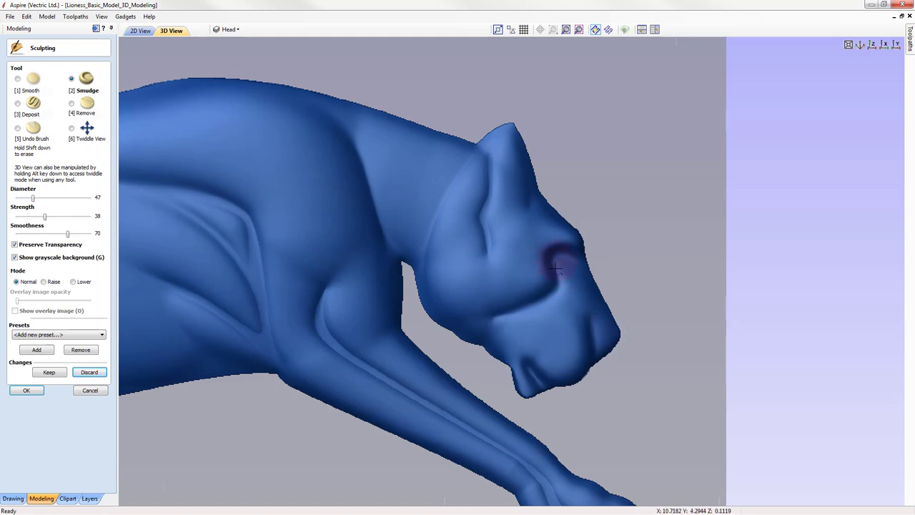
mouse_move(540, 316)
left_mouse_down()
mouse_move(609, 309)
mouse_move(598, 255)
mouse_move(562, 267)
mouse_move(600, 286)
left_mouse_up()
mouse_move(455, 225)
left_mouse_down()
mouse_move(464, 229)
mouse_move(434, 224)
mouse_move(558, 244)
left_mouse_up()
- Deposit a small round eyeball in the eye socket with a 31-diameter brush at strength 37
left_click(19, 104)
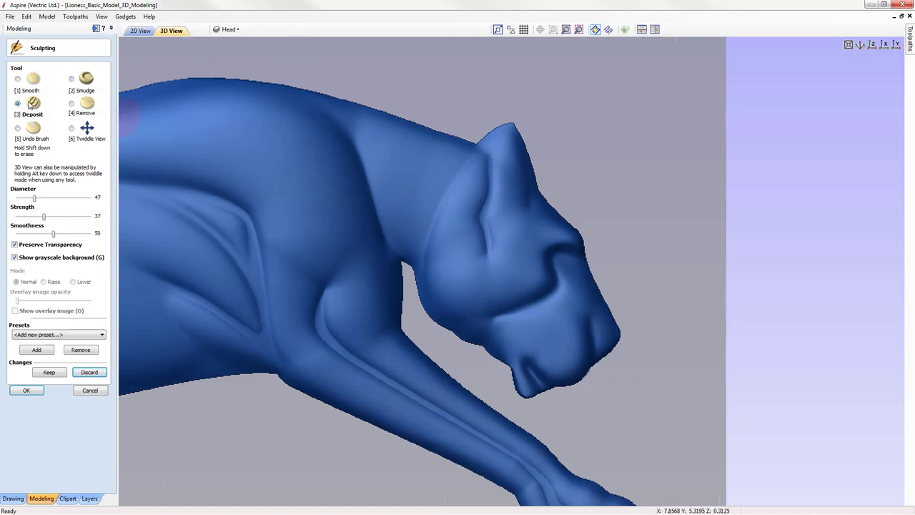
left_click_drag(564, 264, 561, 265)
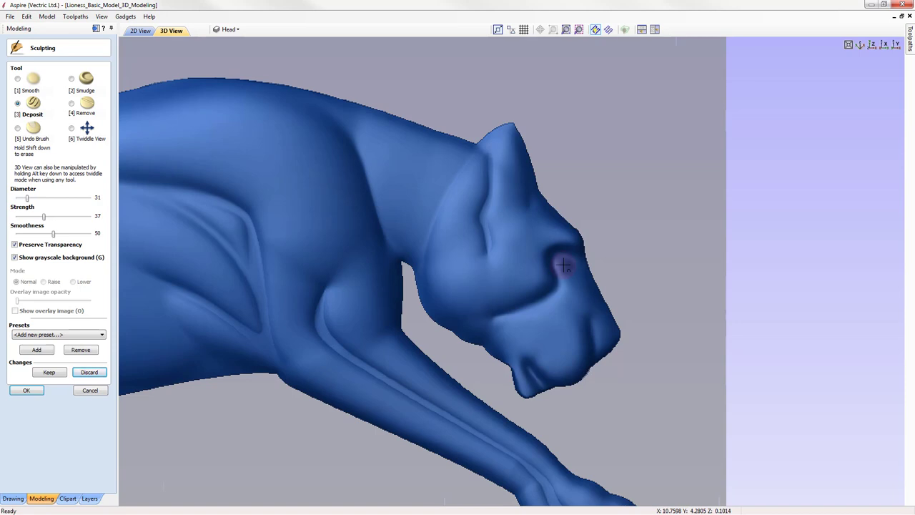
left_click(563, 265)
left_click(564, 259)
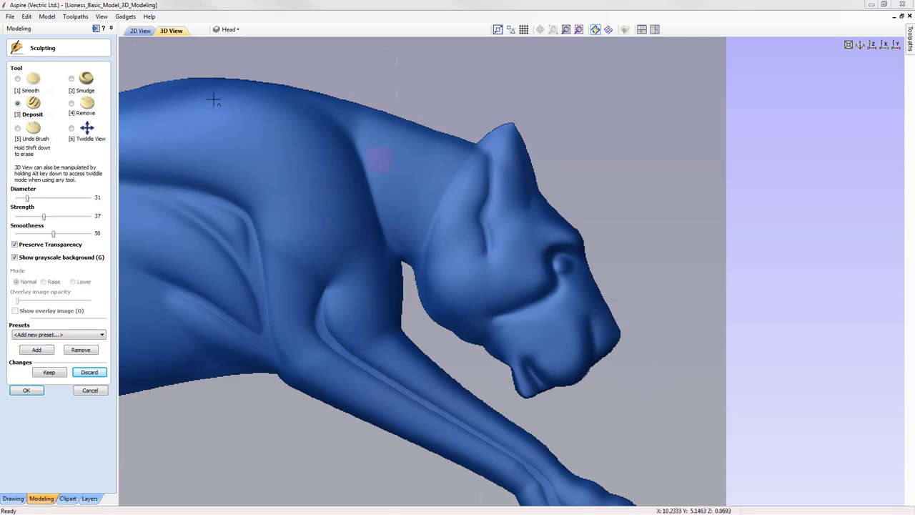
- Remove material to carve the hollows inside the ear, using a 41-diameter brush at strength 33
left_click(72, 103)
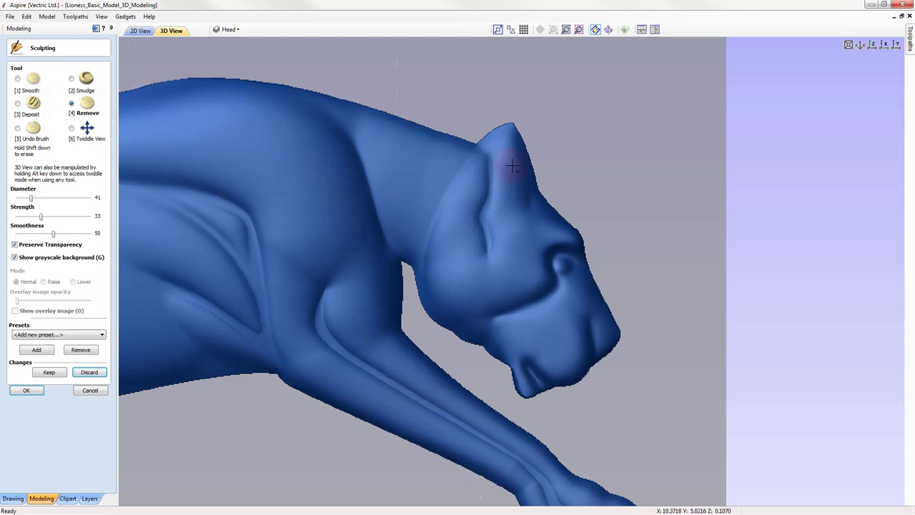
mouse_move(505, 165)
left_mouse_down()
mouse_move(511, 205)
mouse_move(505, 161)
mouse_move(512, 213)
mouse_move(504, 158)
left_mouse_up()
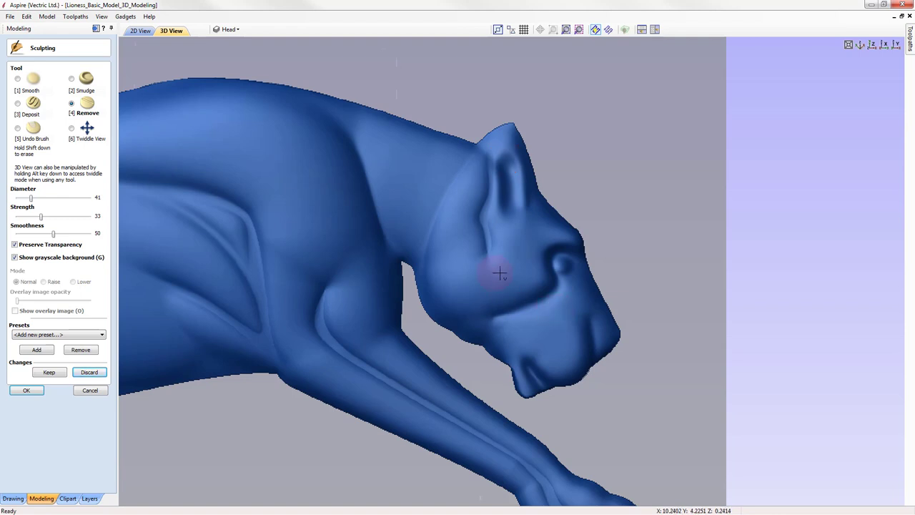
mouse_move(465, 192)
left_mouse_down()
mouse_move(483, 169)
mouse_move(501, 166)
mouse_move(508, 207)
left_mouse_up()
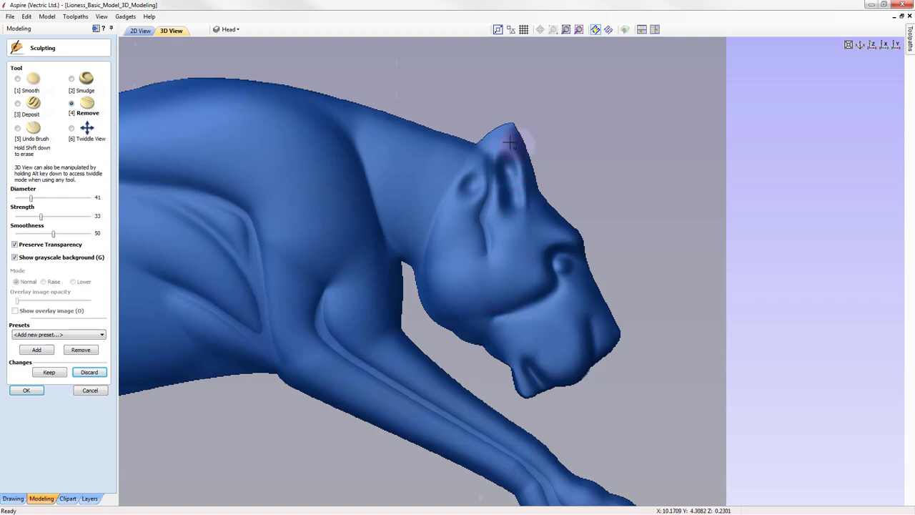
mouse_move(500, 140)
left_mouse_down()
mouse_move(476, 170)
mouse_move(499, 139)
left_mouse_up()
mouse_move(501, 180)
left_mouse_down()
mouse_move(516, 151)
mouse_move(496, 171)
left_mouse_up()
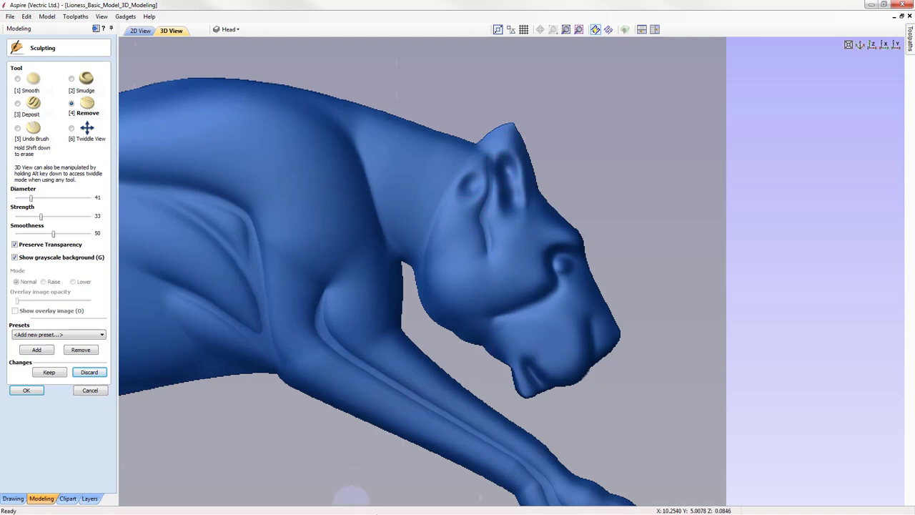
- Smudge the carved ear hollows and the ridge between them into shape with a 41-diameter brush at strength 38
left_click(71, 83)
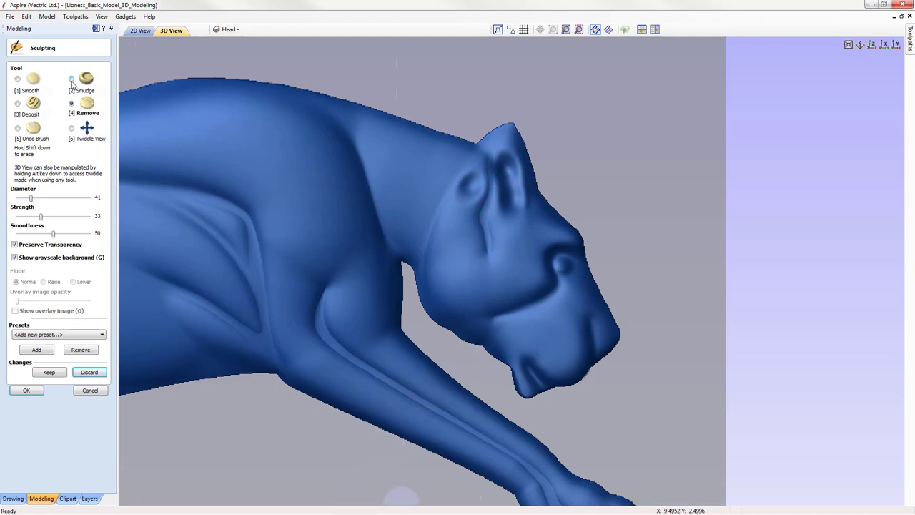
mouse_move(288, 314)
left_mouse_down()
mouse_move(331, 277)
mouse_move(428, 241)
mouse_move(373, 217)
mouse_move(392, 219)
mouse_move(398, 228)
mouse_move(365, 232)
mouse_move(407, 216)
mouse_move(372, 185)
mouse_move(404, 175)
mouse_move(224, 176)
left_mouse_up()
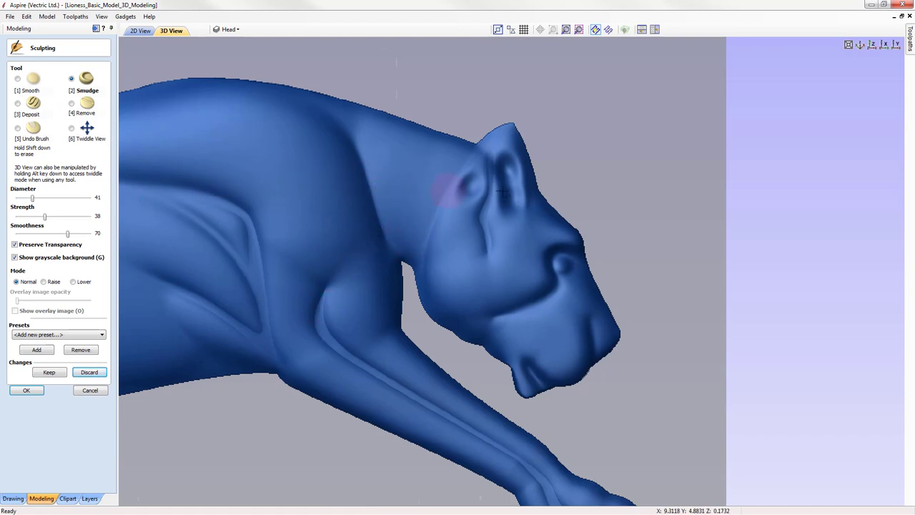
mouse_move(506, 177)
left_mouse_down()
mouse_move(522, 202)
mouse_move(518, 190)
mouse_move(497, 213)
mouse_move(514, 192)
mouse_move(526, 203)
mouse_move(516, 176)
mouse_move(523, 192)
mouse_move(498, 200)
left_mouse_up()
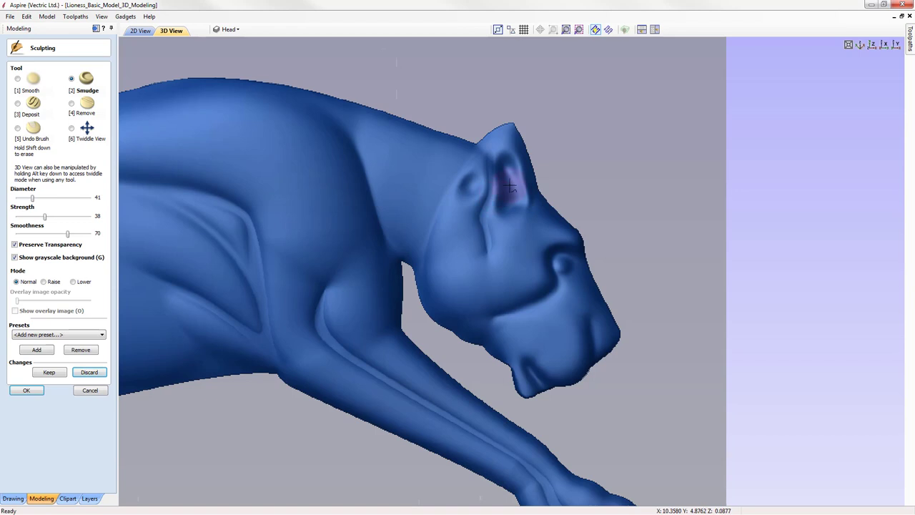
mouse_move(501, 147)
left_mouse_down()
mouse_move(503, 184)
mouse_move(488, 155)
mouse_move(498, 165)
mouse_move(490, 177)
mouse_move(497, 170)
mouse_move(518, 192)
mouse_move(506, 173)
left_mouse_up()
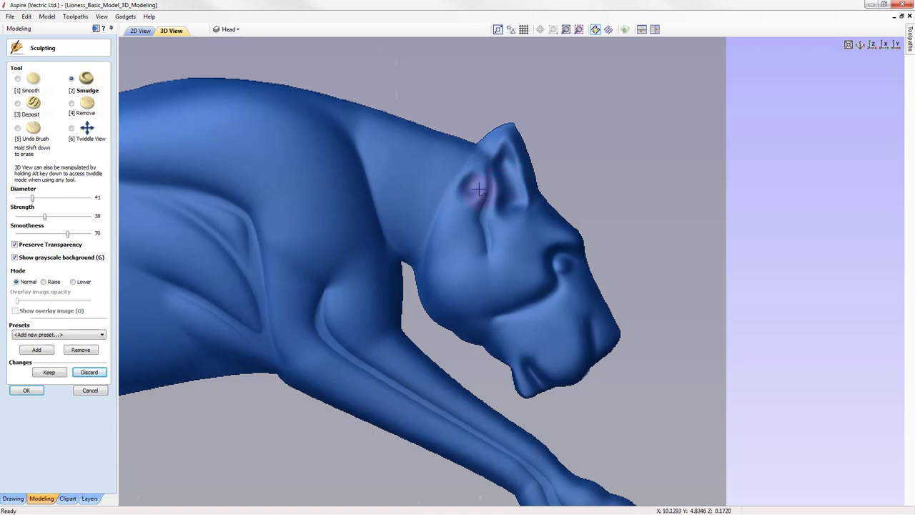
mouse_move(469, 180)
left_mouse_down()
mouse_move(487, 148)
mouse_move(475, 187)
mouse_move(480, 176)
mouse_move(505, 183)
left_mouse_up()
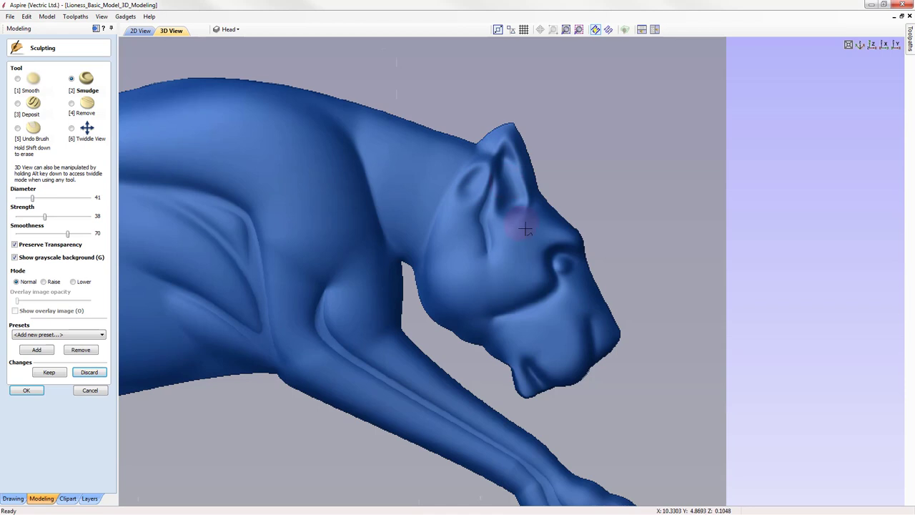
mouse_move(525, 229)
left_mouse_down()
mouse_move(528, 219)
mouse_move(502, 212)
mouse_move(519, 169)
mouse_move(506, 143)
mouse_move(508, 164)
mouse_move(483, 153)
left_mouse_up()
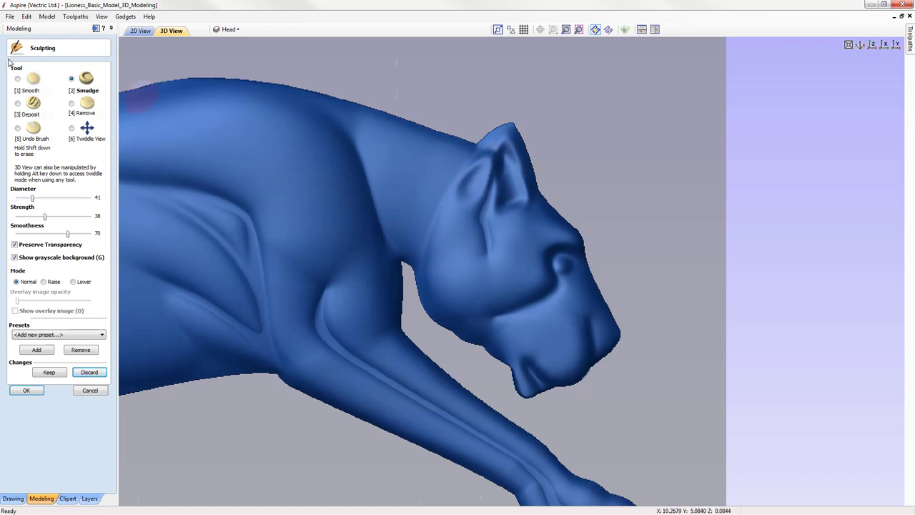
- Smooth the crease below the ear and the inner ear surfaces with a 41-diameter brush at strength 19
left_click(17, 80)
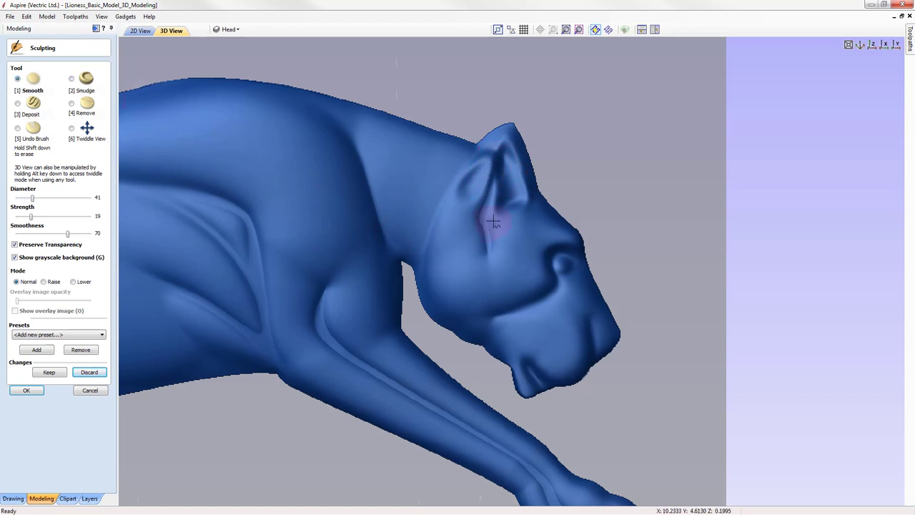
mouse_move(492, 223)
left_mouse_down()
mouse_move(492, 238)
mouse_move(497, 220)
left_mouse_up()
mouse_move(516, 171)
left_mouse_down()
mouse_move(522, 185)
mouse_move(505, 144)
mouse_move(475, 177)
left_mouse_up()
- Smudge the inner ear hollows up toward the ear tip with a 35-diameter brush at strength 38
left_click(71, 78)
mouse_move(31, 216)
left_mouse_down()
mouse_move(47, 217)
mouse_move(29, 198)
left_mouse_up()
mouse_move(465, 190)
left_mouse_down()
mouse_move(485, 173)
mouse_move(472, 190)
mouse_move(486, 154)
mouse_move(463, 220)
mouse_move(491, 208)
mouse_move(486, 166)
left_mouse_up()
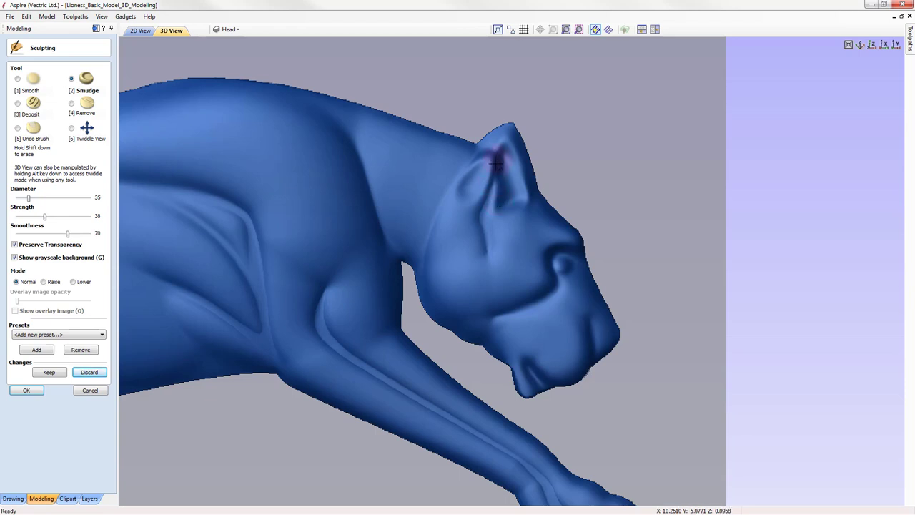
mouse_move(494, 163)
left_mouse_down()
mouse_move(494, 173)
mouse_move(508, 131)
mouse_move(507, 173)
mouse_move(510, 132)
mouse_move(500, 134)
mouse_move(496, 163)
mouse_move(495, 134)
mouse_move(499, 164)
mouse_move(514, 160)
mouse_move(510, 173)
mouse_move(522, 184)
mouse_move(506, 167)
left_mouse_up()
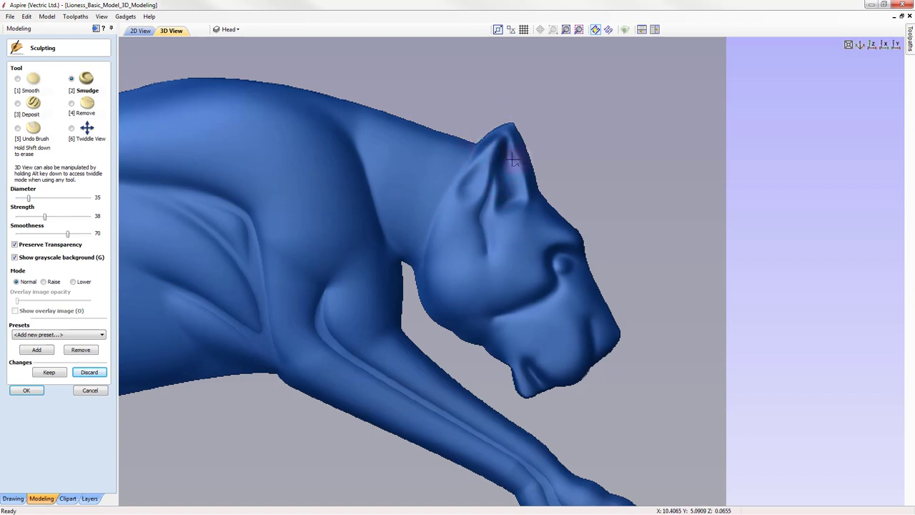
mouse_move(515, 153)
left_mouse_down()
mouse_move(501, 132)
mouse_move(513, 143)
mouse_move(506, 133)
mouse_move(505, 148)
mouse_move(509, 129)
mouse_move(510, 169)
left_mouse_up()
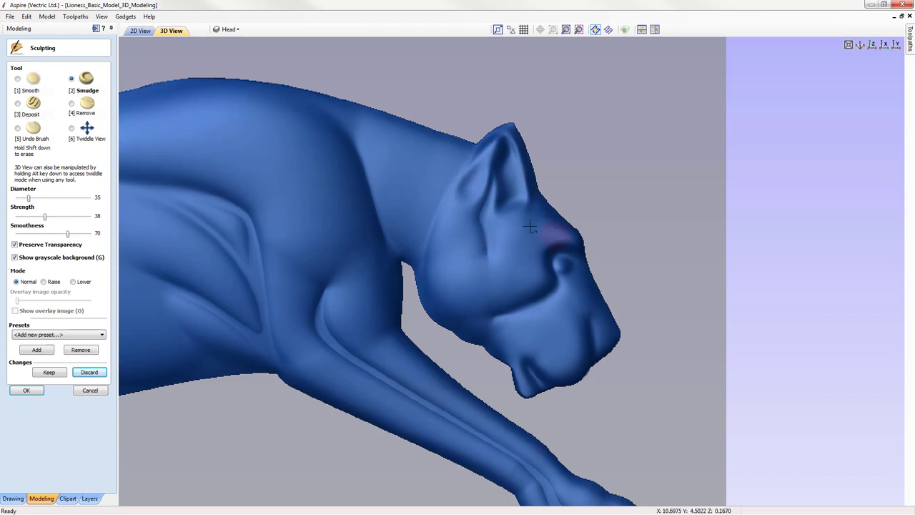
- Blend the base of the ear into the forehead with a 49-diameter Smudge brush at strength 23
mouse_move(529, 227)
left_mouse_down()
mouse_move(512, 200)
mouse_move(513, 226)
mouse_move(514, 201)
mouse_move(508, 218)
mouse_move(495, 214)
mouse_move(512, 216)
mouse_move(522, 199)
mouse_move(505, 229)
mouse_move(454, 196)
mouse_move(513, 208)
mouse_move(532, 233)
left_mouse_up()
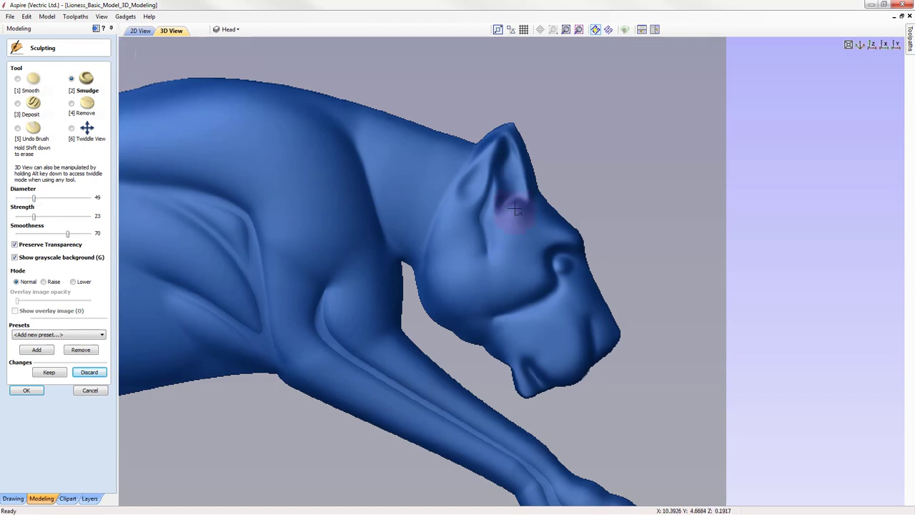
left_click_drag(516, 204, 508, 214)
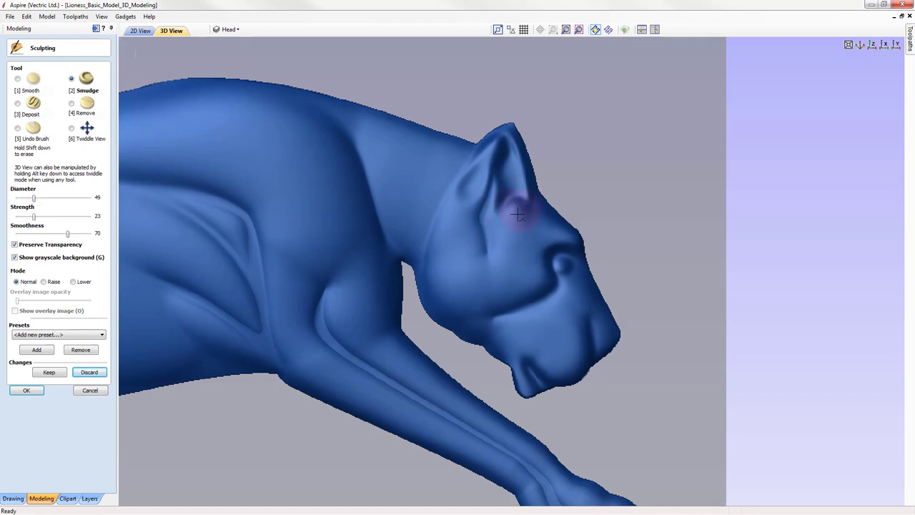
mouse_move(512, 200)
left_mouse_down()
mouse_move(509, 218)
mouse_move(513, 187)
mouse_move(509, 209)
left_mouse_up()
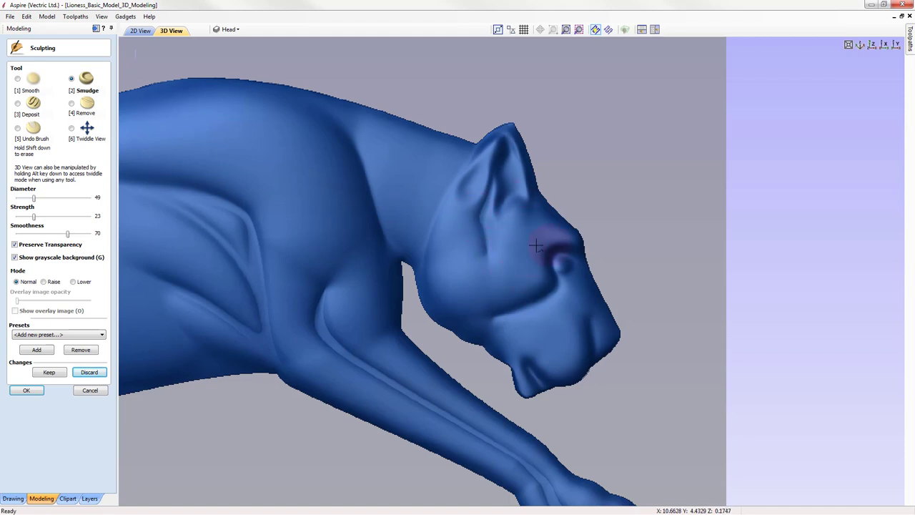
- Smooth the throat, the lower ribs and the front leg's muscle lines with a 49-diameter brush at strength 19
key("1")
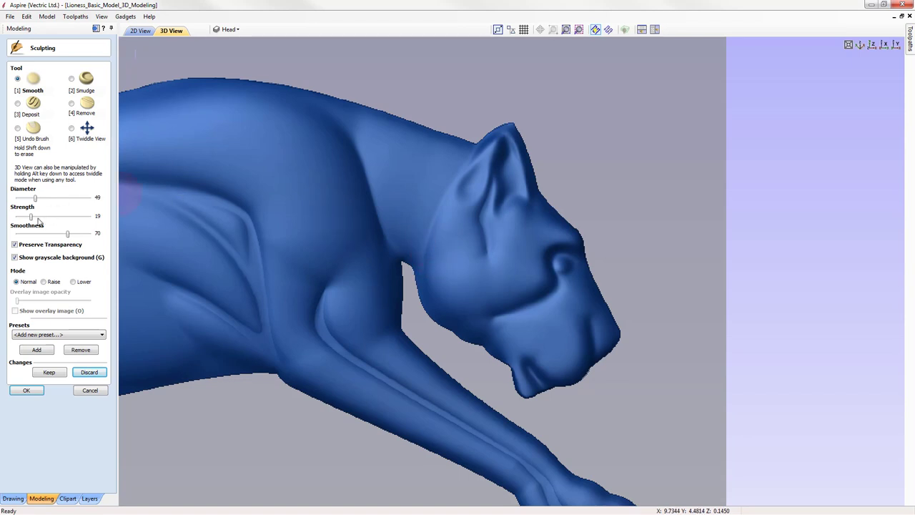
mouse_move(402, 266)
left_mouse_down()
mouse_move(426, 243)
mouse_move(435, 275)
mouse_move(432, 230)
mouse_move(434, 289)
mouse_move(435, 224)
mouse_move(427, 256)
mouse_move(434, 241)
mouse_move(423, 239)
mouse_move(428, 246)
mouse_move(419, 225)
mouse_move(430, 206)
mouse_move(436, 231)
mouse_move(455, 218)
mouse_move(464, 244)
mouse_move(440, 218)
mouse_move(445, 203)
mouse_move(437, 223)
mouse_move(470, 151)
mouse_move(416, 246)
mouse_move(396, 236)
left_mouse_up()
mouse_move(328, 298)
left_mouse_down()
mouse_move(344, 348)
mouse_move(396, 395)
mouse_move(452, 421)
mouse_move(563, 504)
left_mouse_up()
mouse_move(270, 276)
left_mouse_down()
mouse_move(258, 239)
mouse_move(272, 280)
mouse_move(226, 201)
mouse_move(265, 245)
mouse_move(231, 240)
mouse_move(184, 200)
mouse_move(272, 317)
mouse_move(259, 336)
mouse_move(204, 304)
mouse_move(225, 328)
mouse_move(235, 316)
mouse_move(181, 280)
left_mouse_up()
left_click_drag(312, 336, 463, 417)
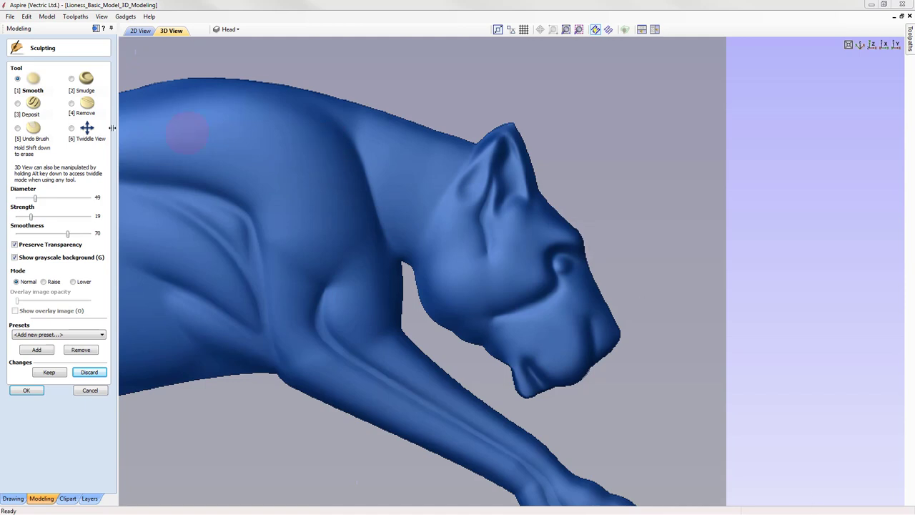
- Smooth the front paw's wrist and toes, the nose tip and the rib crease behind the shoulder at strength 19
left_click(72, 129)
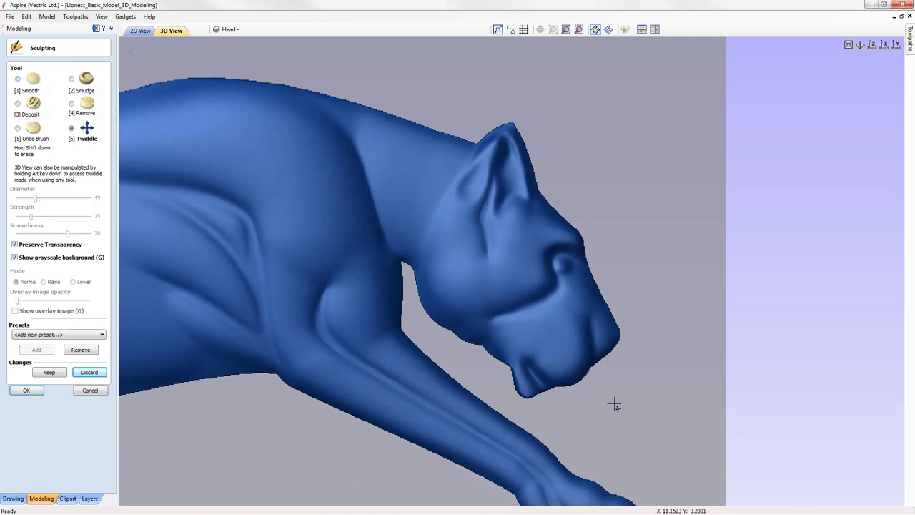
left_click_drag(615, 406, 616, 303)
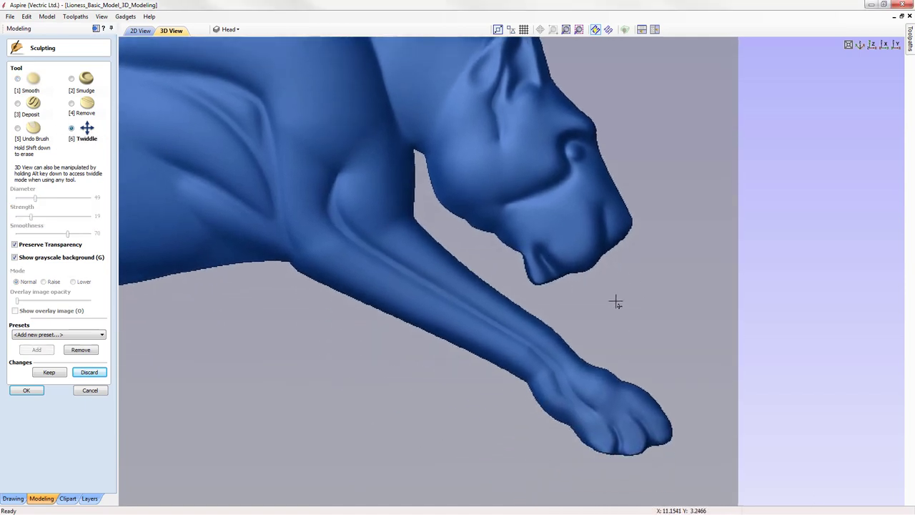
left_click(28, 82)
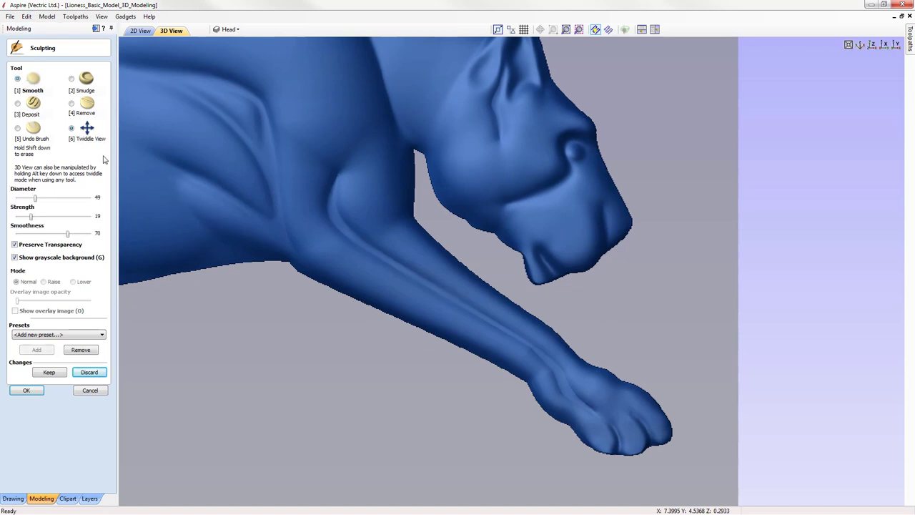
mouse_move(547, 381)
left_mouse_down()
mouse_move(535, 360)
mouse_move(615, 433)
left_mouse_up()
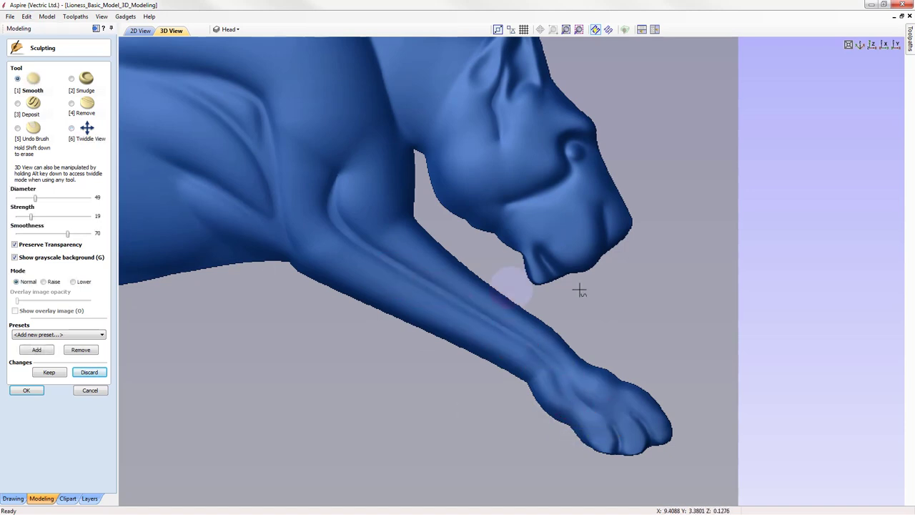
mouse_move(633, 252)
left_mouse_down()
mouse_move(622, 227)
mouse_move(631, 237)
left_mouse_up()
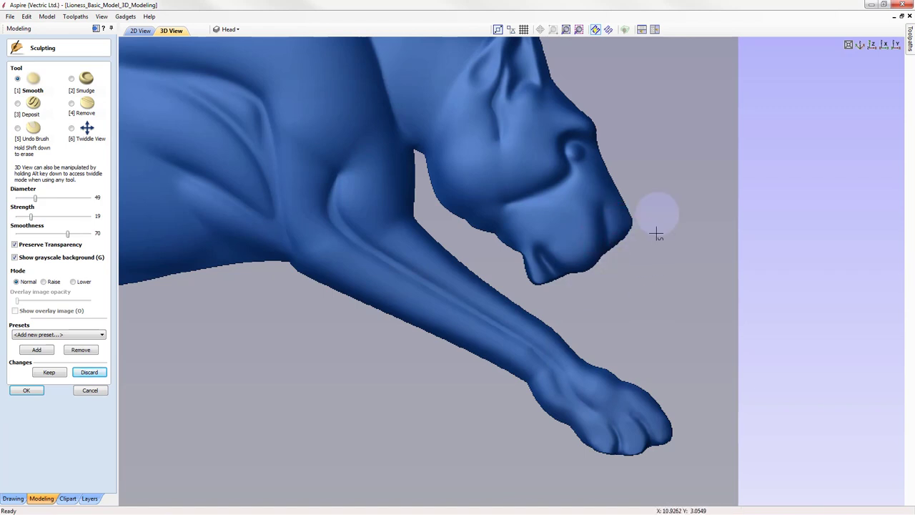
mouse_move(194, 198)
left_mouse_down()
mouse_move(297, 222)
mouse_move(341, 192)
mouse_move(343, 215)
mouse_move(337, 201)
mouse_move(272, 206)
mouse_move(220, 183)
left_mouse_up()
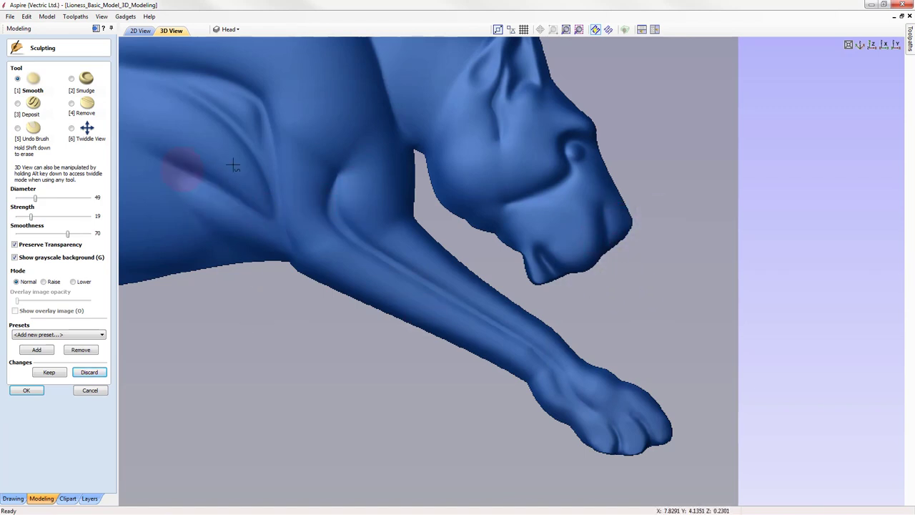
left_click(74, 128)
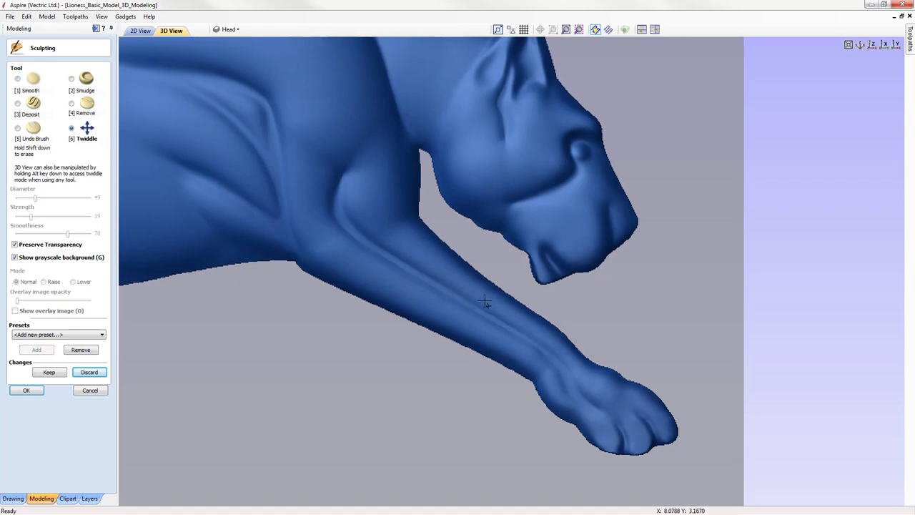
- Smooth the muscle crease at the front of the hind thigh with a 49-diameter brush at strength 19, and keep the sculpting changes
scroll(484, 302, "up", 5)
scroll(528, 344, "down", 5)
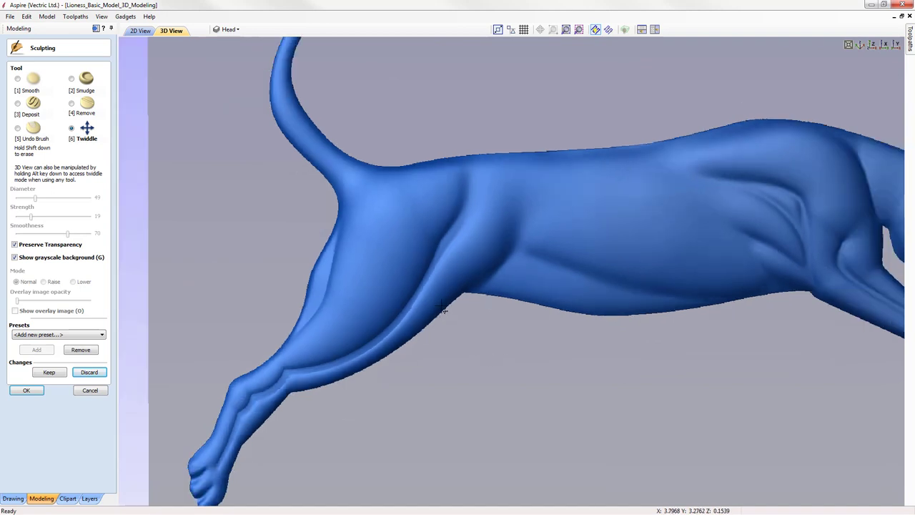
scroll(457, 329, "down", 3)
scroll(484, 333, "up", 2)
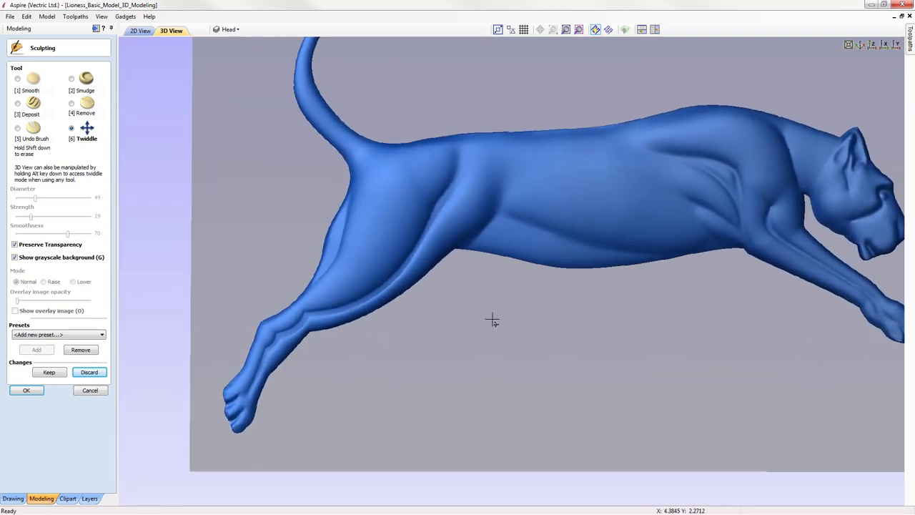
left_click(18, 79)
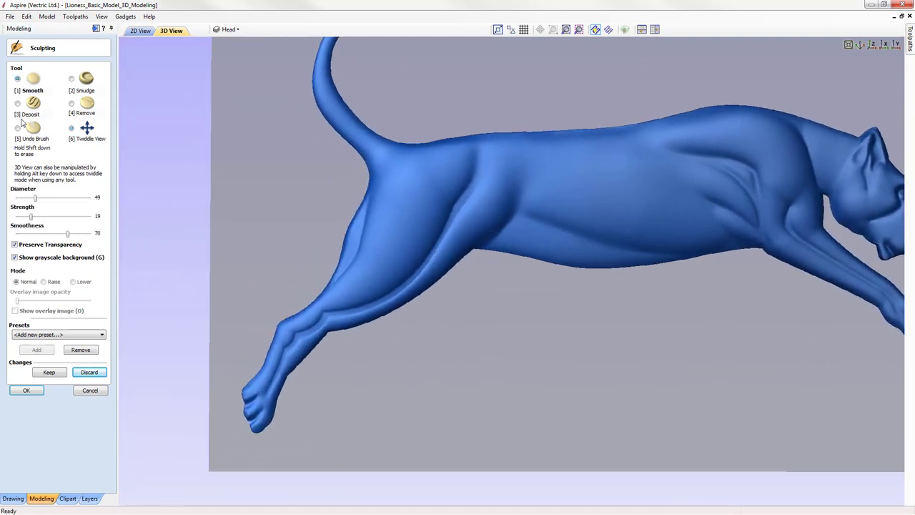
mouse_move(463, 213)
left_mouse_down()
mouse_move(401, 282)
mouse_move(276, 340)
mouse_move(286, 357)
mouse_move(267, 386)
mouse_move(292, 333)
mouse_move(364, 307)
mouse_move(420, 266)
mouse_move(468, 201)
left_mouse_up()
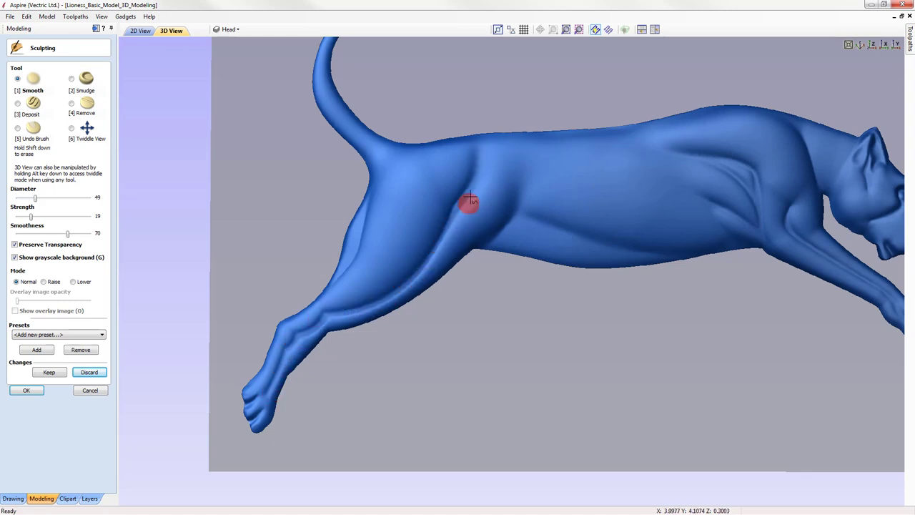
mouse_move(449, 240)
left_mouse_down()
mouse_move(472, 199)
mouse_move(449, 209)
left_mouse_up()
left_click(50, 373)
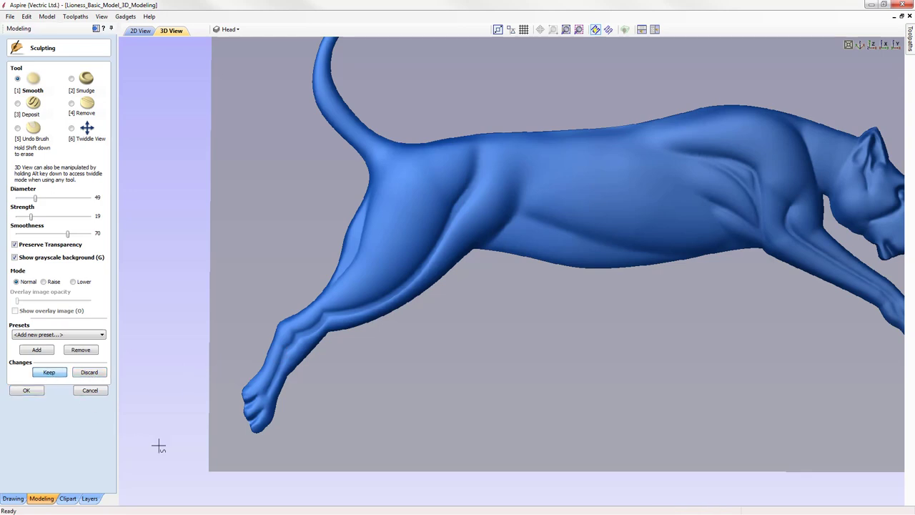
left_click(565, 30)
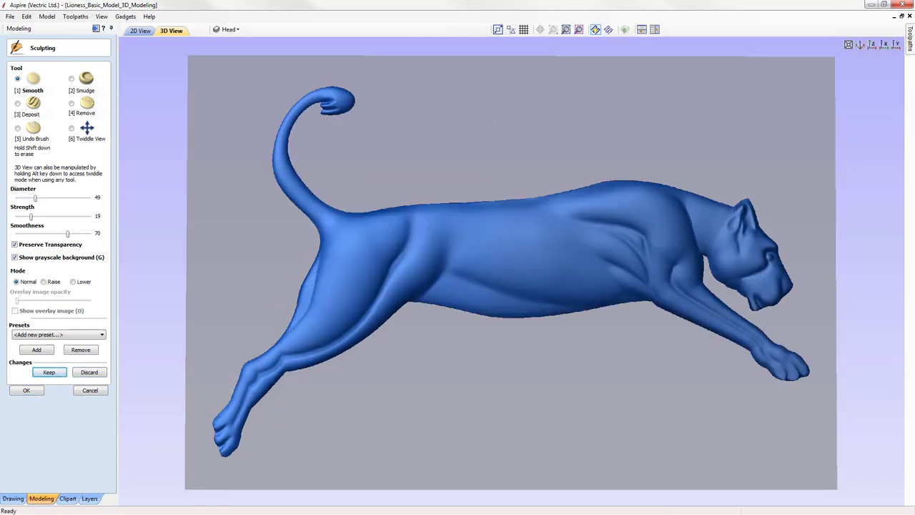